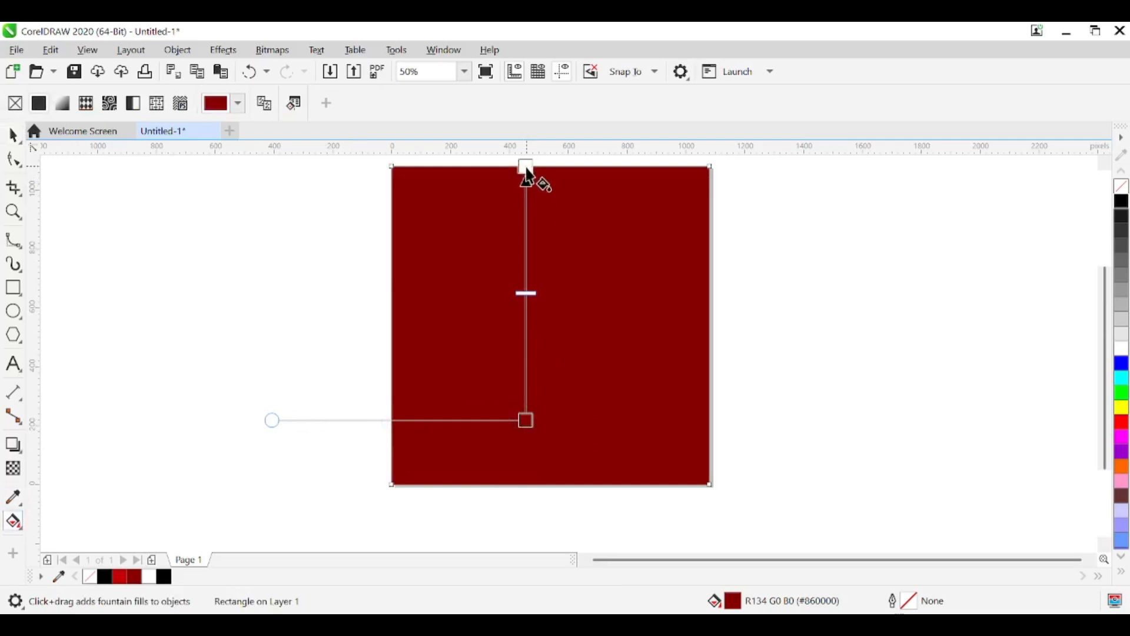
Apply a vertical fountain fill to the square, from dark red at its lower edge to bright red sampled from the document palette at its upper edge.
{"action": "left_click_drag", "start_coordinate": [525, 422], "coordinate": [521, 485]}
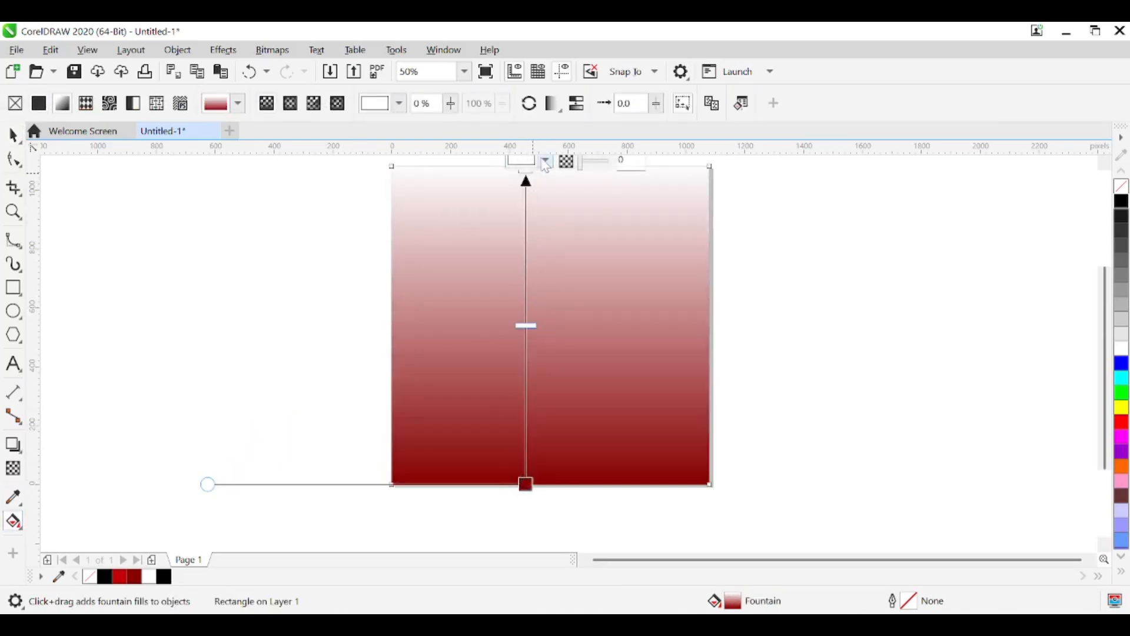
{"action": "left_click", "coordinate": [547, 163]}
{"action": "left_click", "coordinate": [675, 412]}
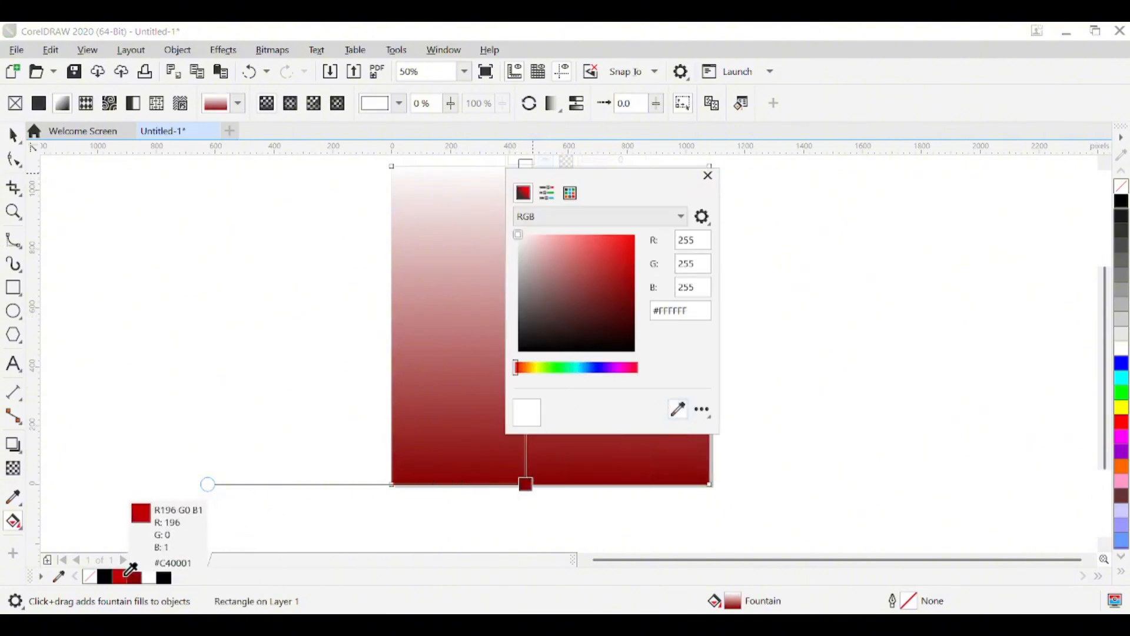
{"action": "left_click", "coordinate": [123, 577]}
{"action": "left_click", "coordinate": [268, 367]}
{"action": "left_click", "coordinate": [268, 365]}
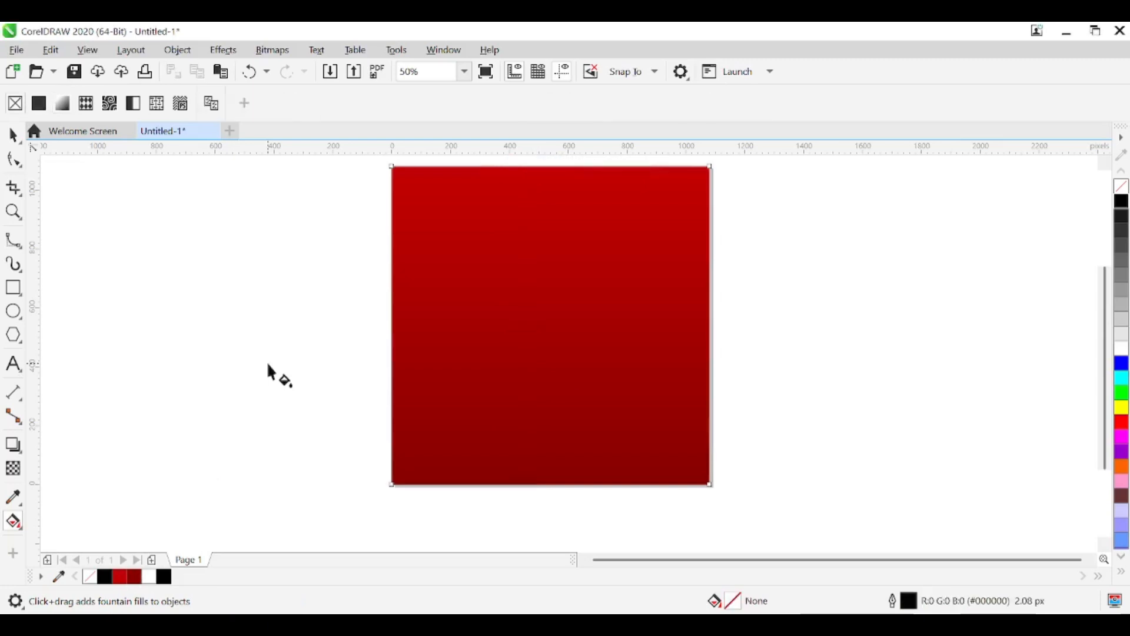
Paste the copied noodle bowl and chili images beside the red square.
{"action": "left_click", "coordinate": [13, 136]}
{"action": "scroll", "coordinate": [231, 255], "scroll_direction": "down", "scroll_amount": 1}
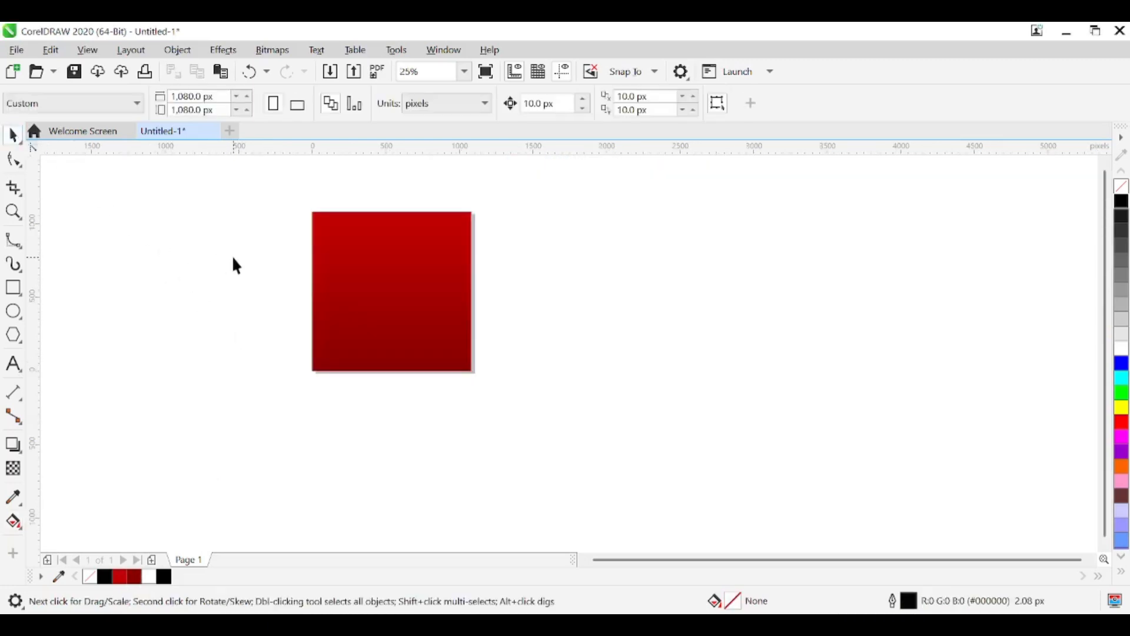
{"action": "scroll", "coordinate": [248, 271], "scroll_direction": "up", "scroll_amount": 1}
{"action": "left_click_drag", "start_coordinate": [247, 275], "coordinate": [274, 318]}
{"action": "key", "text": "ctrl+v"}
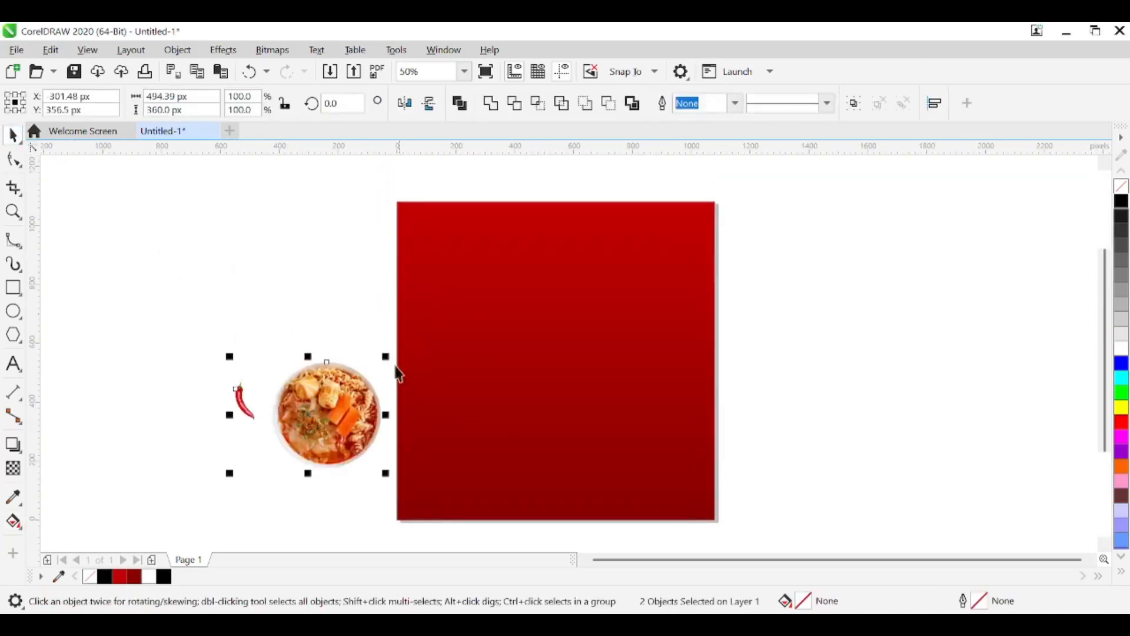
{"action": "left_click", "coordinate": [308, 295]}
Place the noodle bowl horizontally centered in the lower half of the red square and enlarge it to about 670 by 656 px.
{"action": "left_click_drag", "start_coordinate": [361, 372], "coordinate": [352, 355]}
{"action": "left_click", "coordinate": [336, 384]}
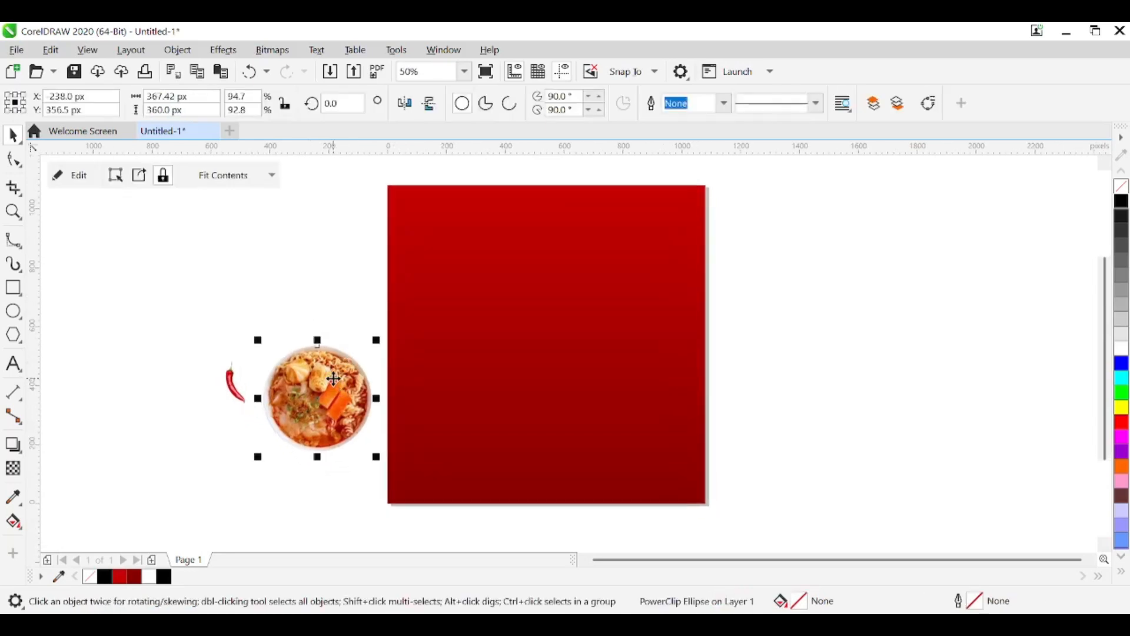
{"action": "key", "text": "p"}
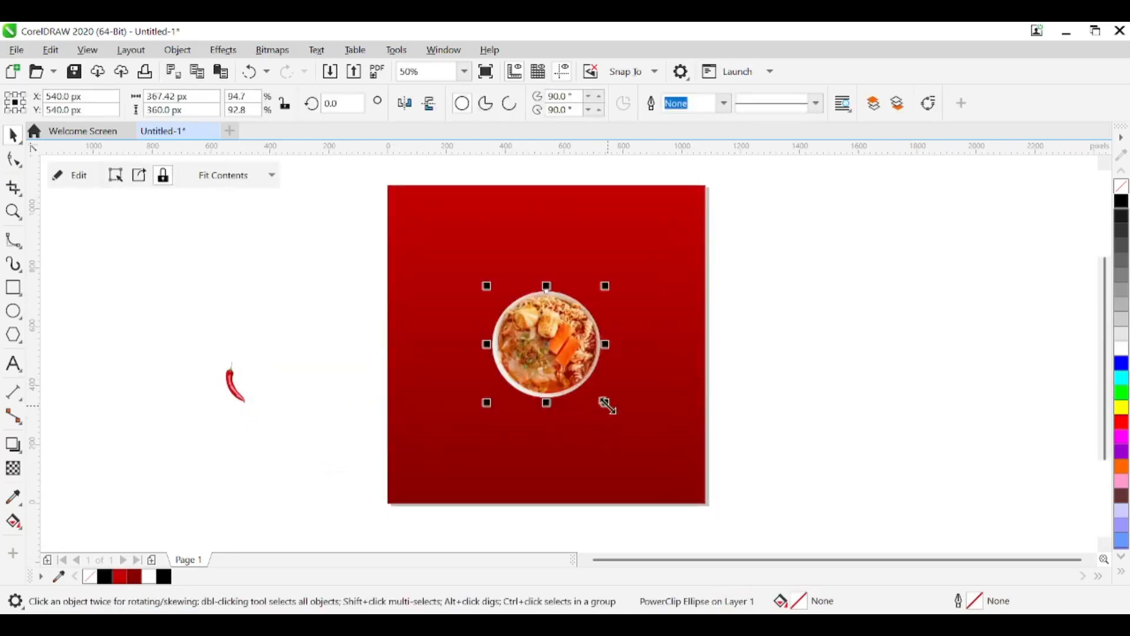
{"action": "left_click_drag", "start_coordinate": [607, 405], "coordinate": [680, 458]}
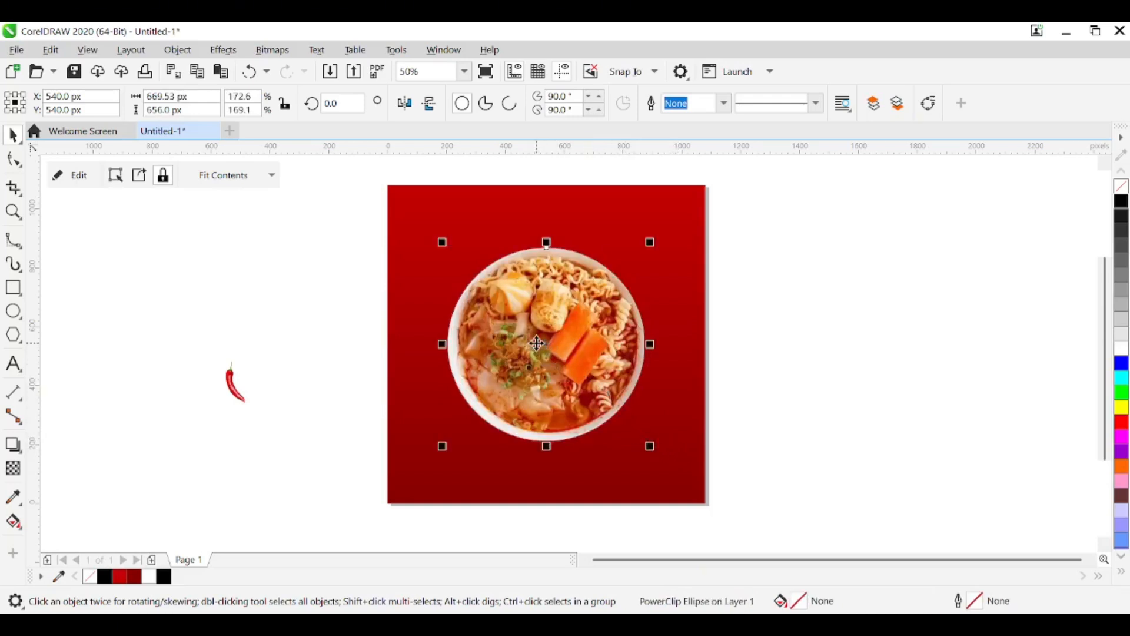
{"action": "left_click_drag", "start_coordinate": [537, 343], "coordinate": [547, 384]}
{"action": "left_click", "coordinate": [818, 363]}
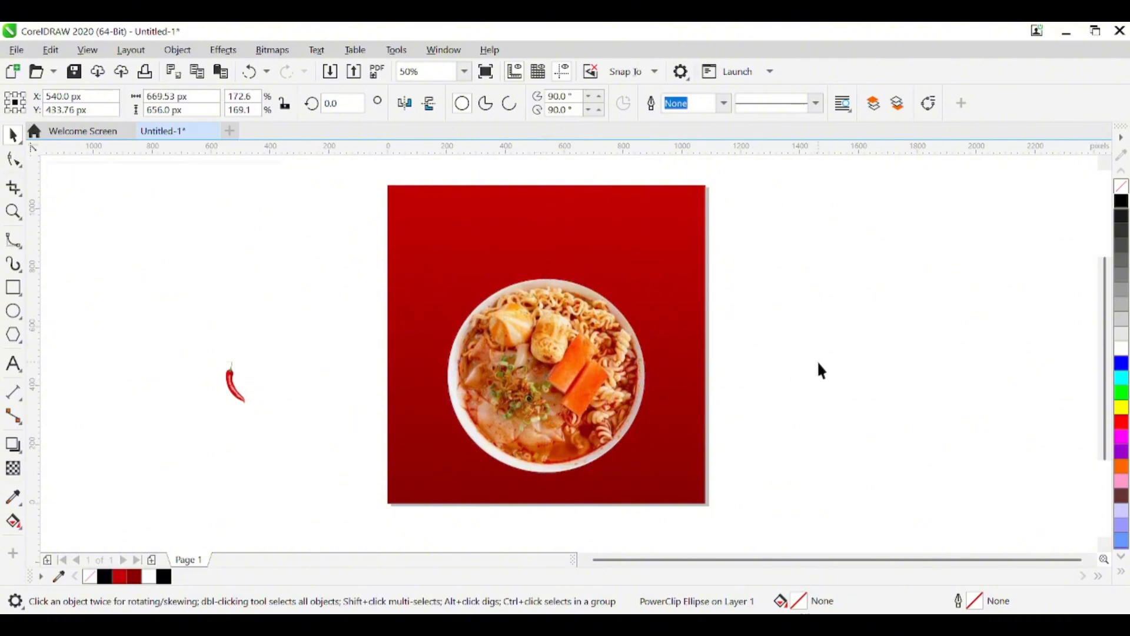
Add a black drop shadow with opacity 50 and feathering 15 around the noodle bowl.
{"action": "left_click", "coordinate": [522, 376]}
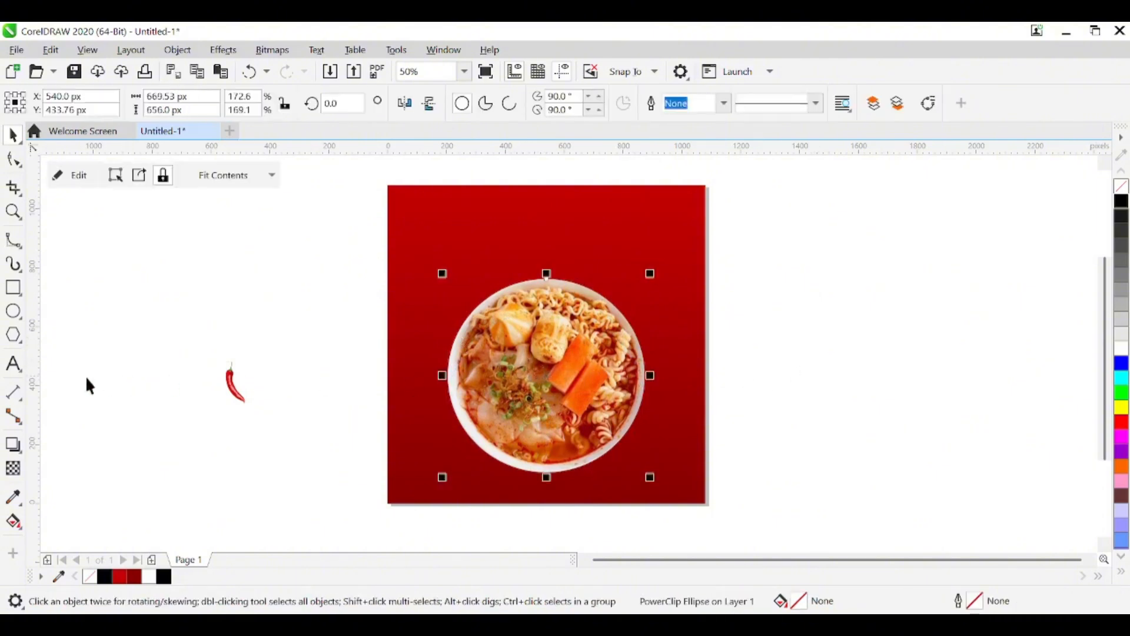
{"action": "left_click", "coordinate": [13, 443]}
{"action": "left_click_drag", "start_coordinate": [546, 375], "coordinate": [645, 376]}
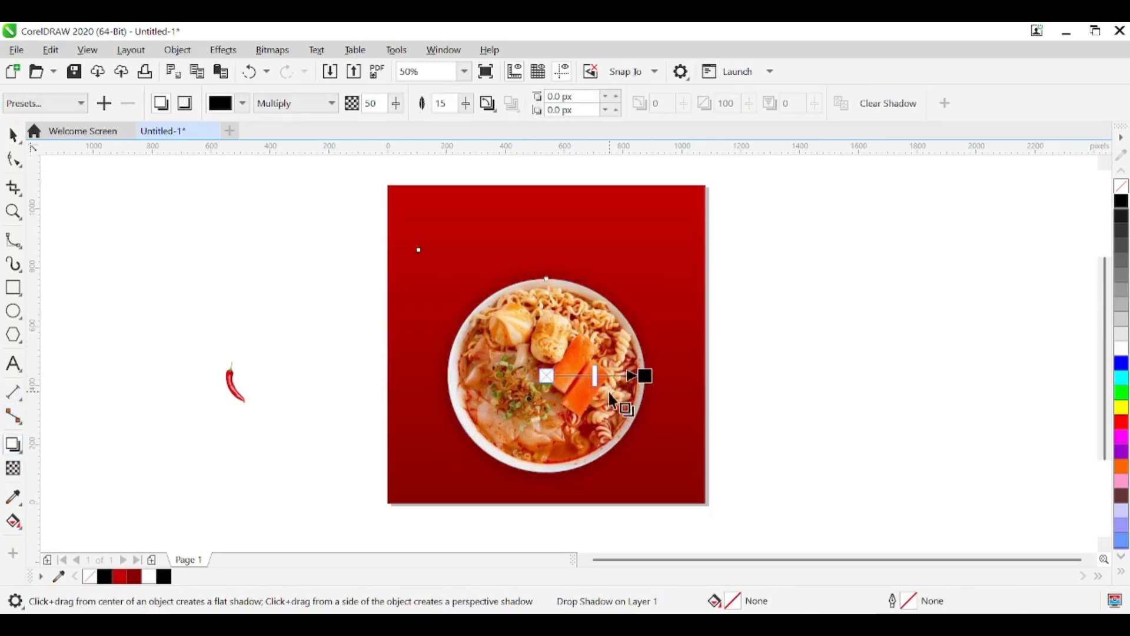
{"action": "left_click", "coordinate": [17, 139]}
{"action": "left_click", "coordinate": [273, 286]}
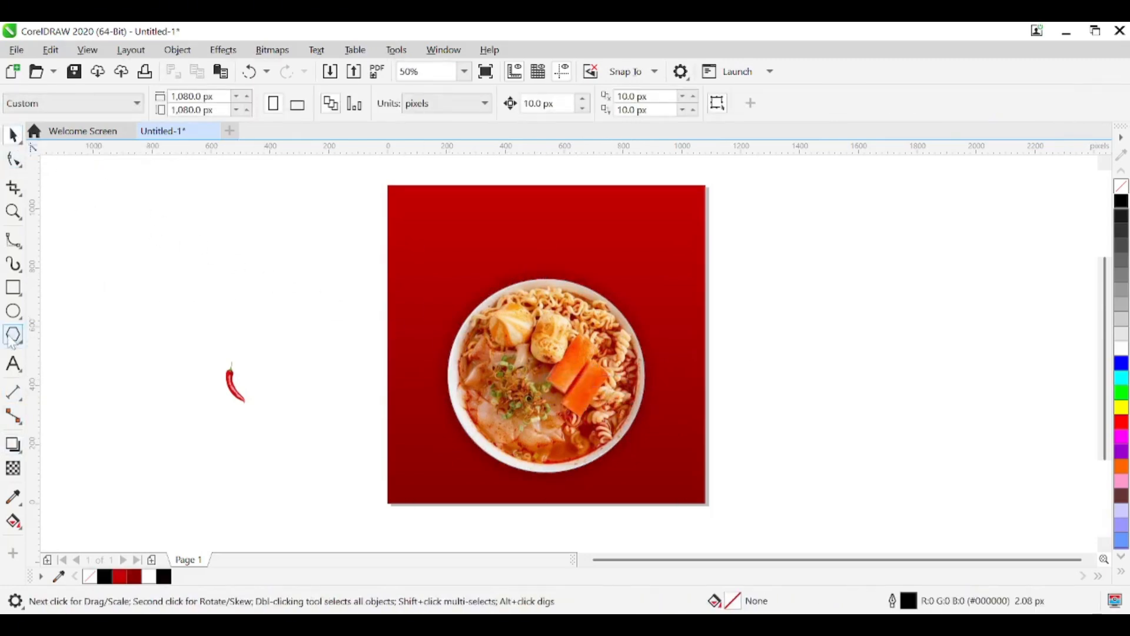
Add the artistic text "TERAS SEBLAK" on two lines over the upper part of the red square.
{"action": "left_click", "coordinate": [13, 364]}
{"action": "left_click", "coordinate": [435, 264]}
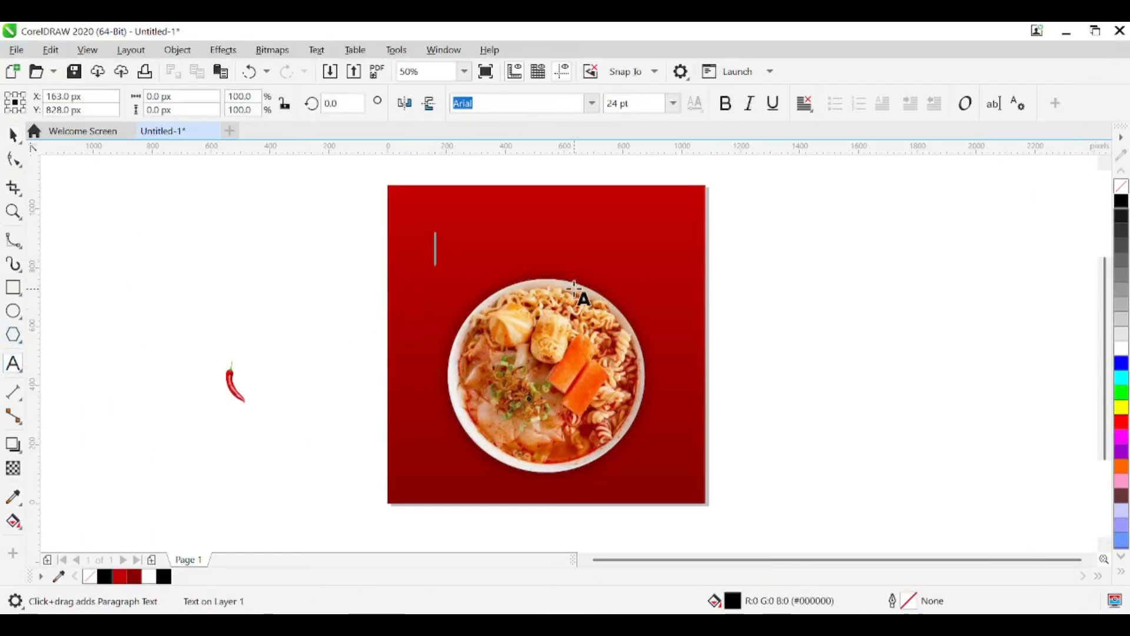
{"action": "key", "text": "Caps_Lock"}
{"action": "type", "text": "TERAS"}
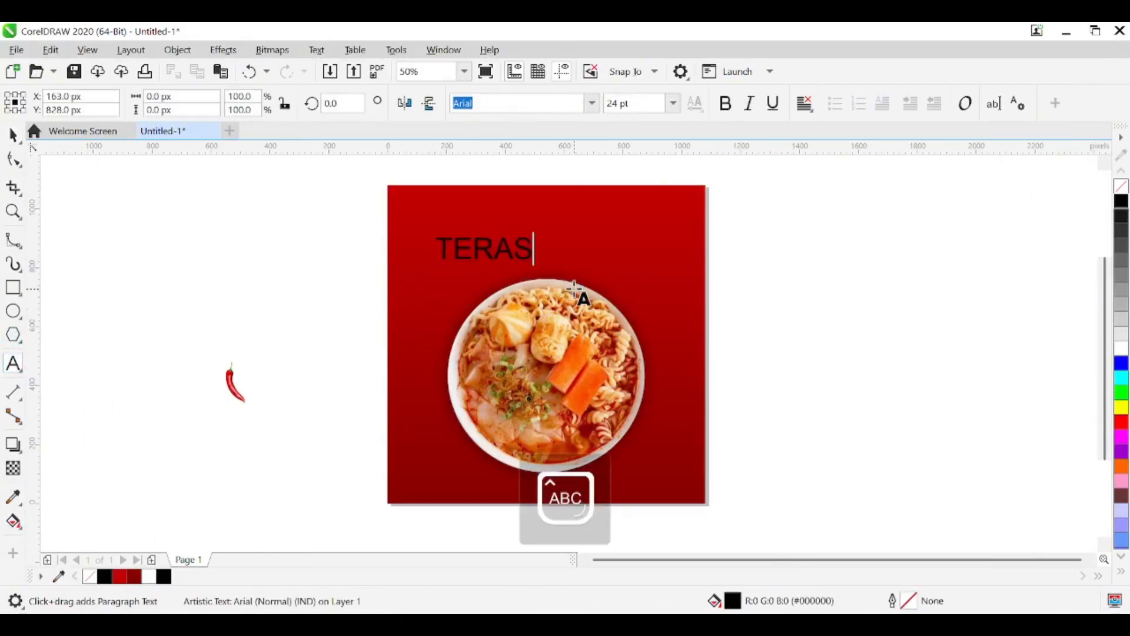
{"action": "key", "text": "Return"}
{"action": "key", "text": "BackSpace"}
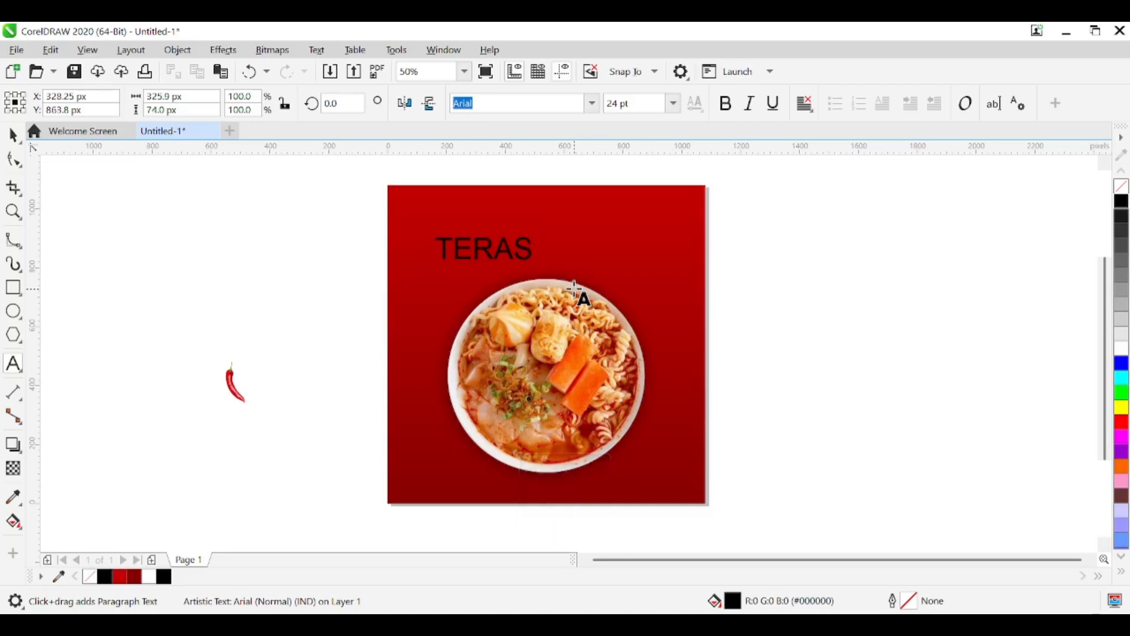
{"action": "type", "text": "SEBL"}
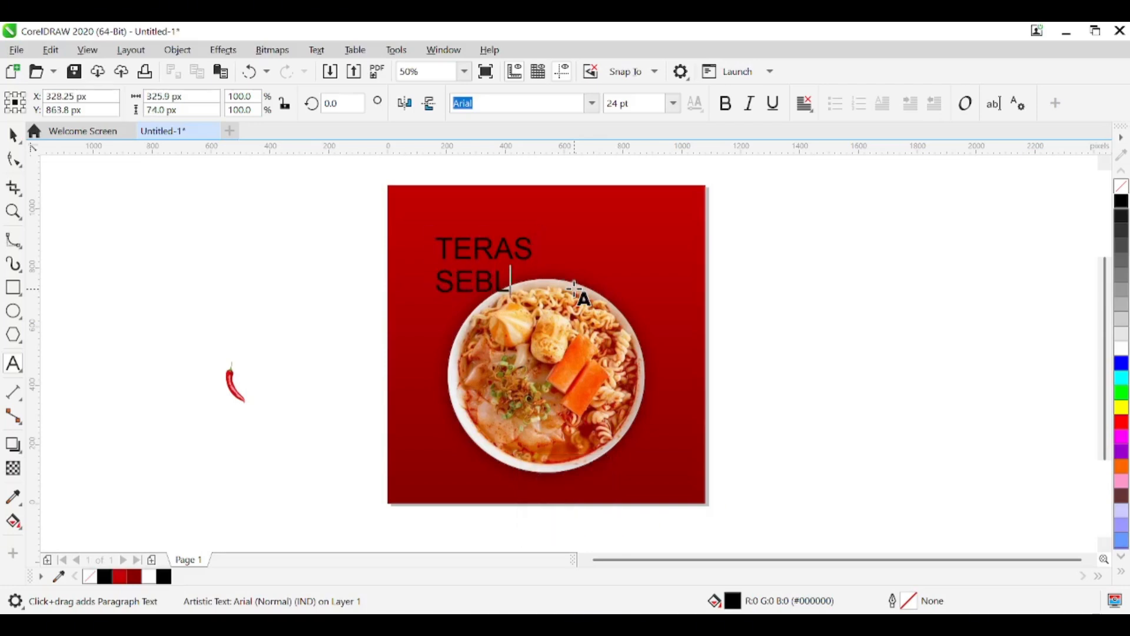
{"action": "type", "text": "AK"}
{"action": "left_click", "coordinate": [13, 136]}
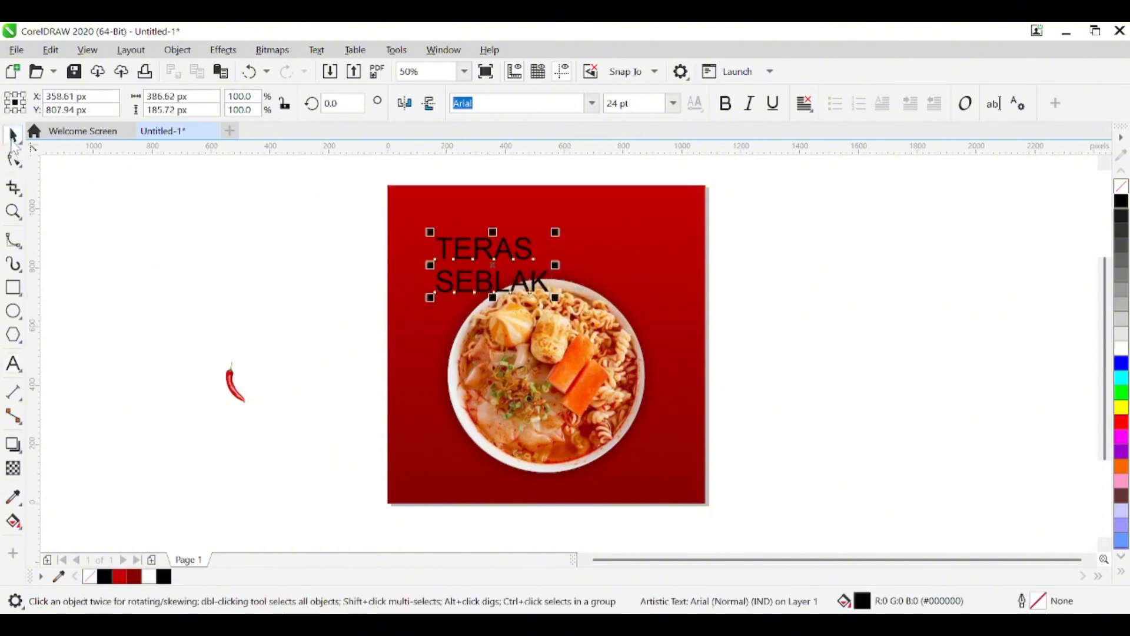
Center-align the two title lines and place the title horizontally centered on the page above the bowl.
{"action": "left_click", "coordinate": [805, 103]}
{"action": "left_click", "coordinate": [826, 161]}
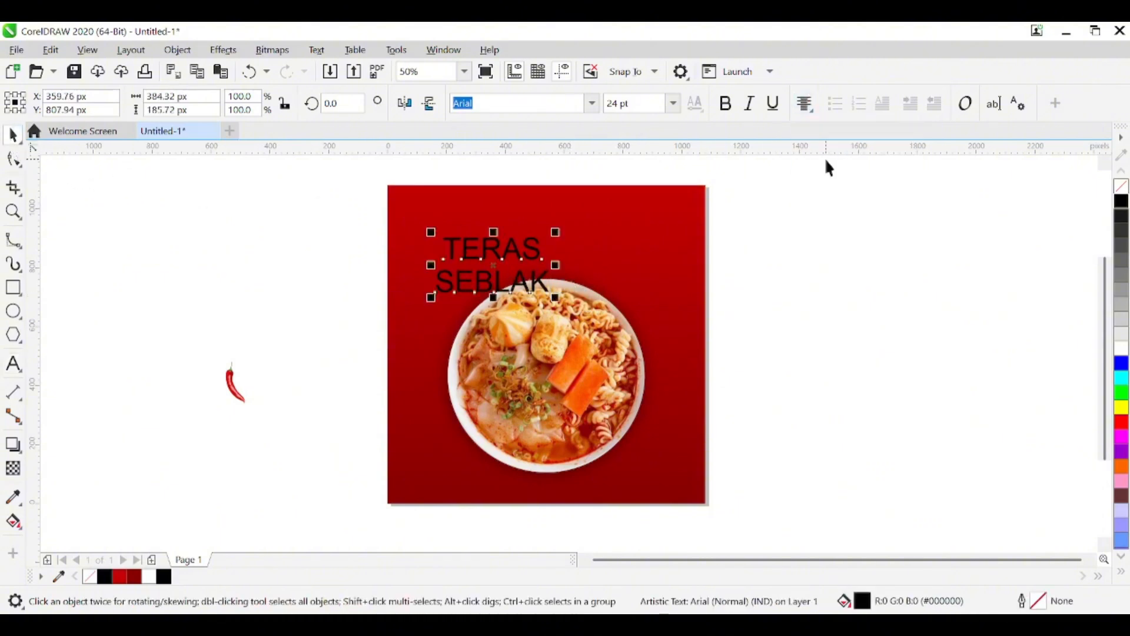
{"action": "key", "text": "p"}
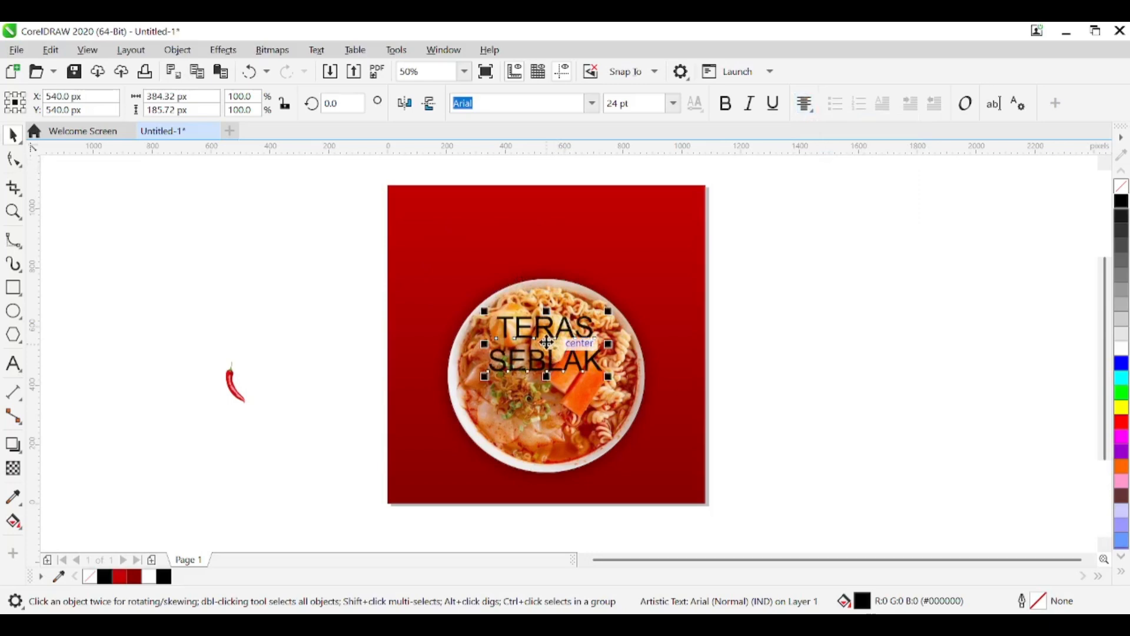
{"action": "left_click_drag", "start_coordinate": [545, 347], "coordinate": [543, 242]}
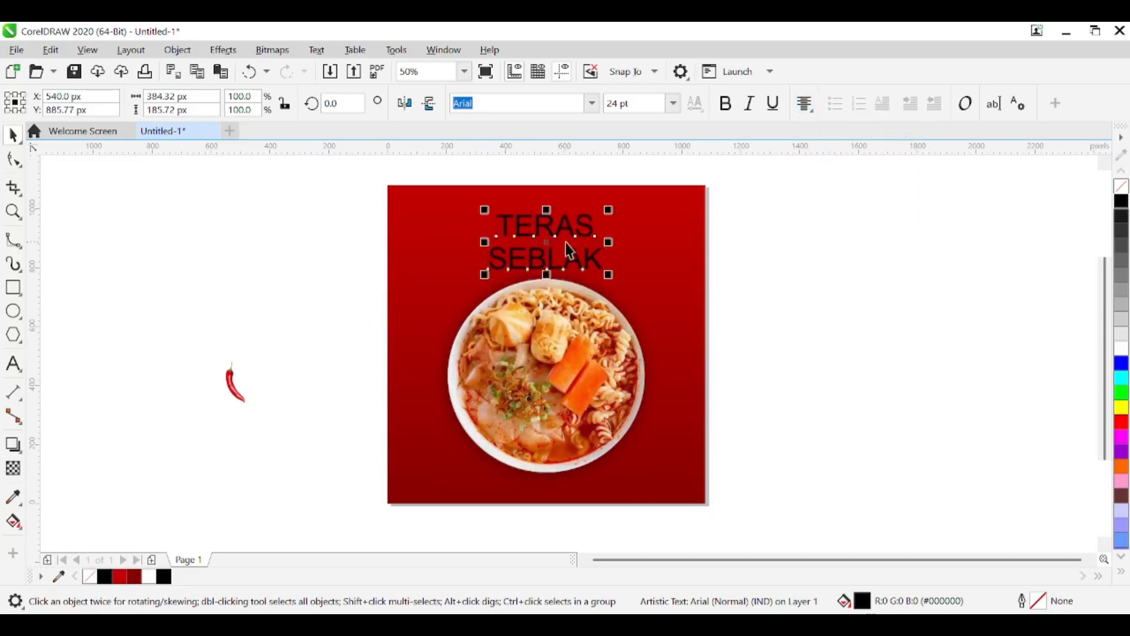
Set the title's font to Halo Dek and enlarge it to about 45 pt.
{"action": "scroll", "coordinate": [543, 241], "scroll_direction": "up", "scroll_amount": 2}
{"action": "left_click", "coordinate": [592, 104]}
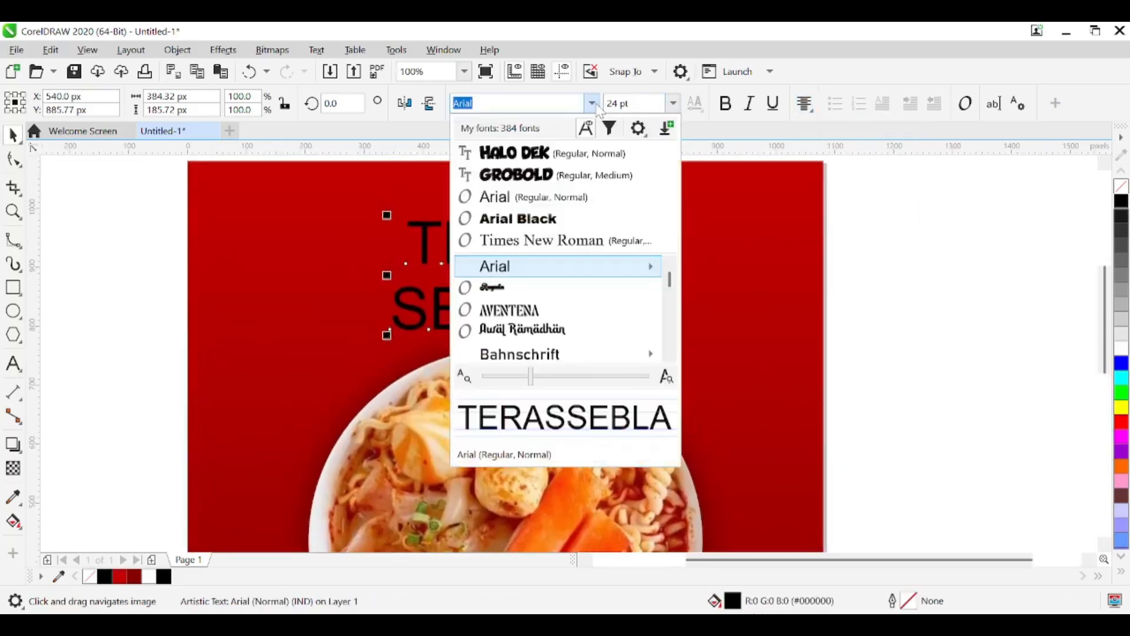
{"action": "left_click", "coordinate": [556, 153]}
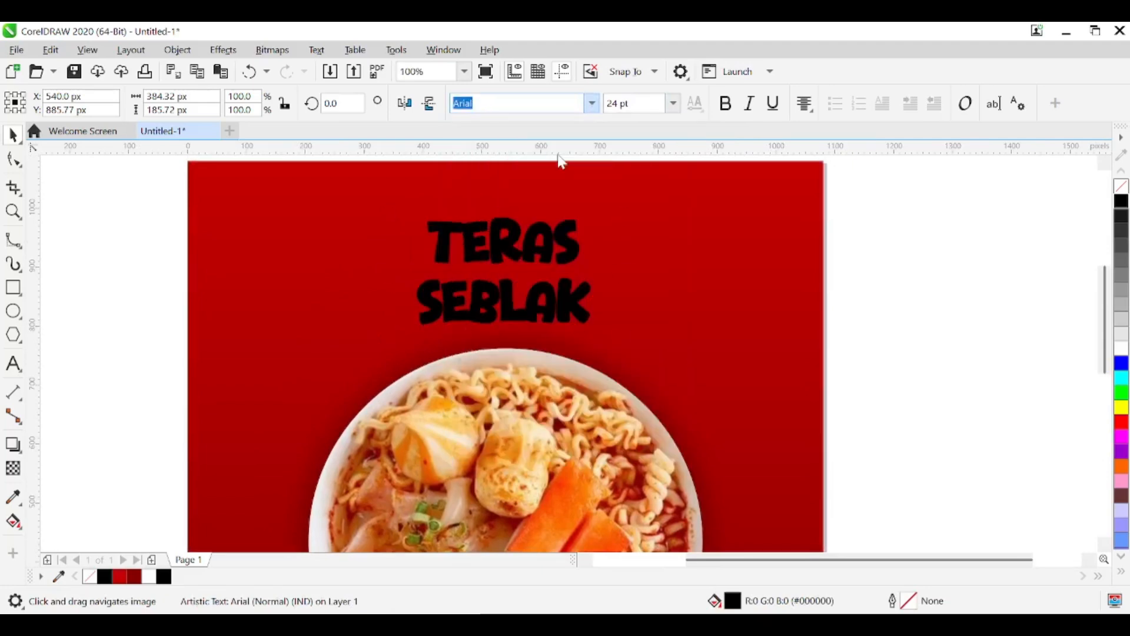
{"action": "mouse_move", "coordinate": [495, 248]}
{"action": "left_mouse_down"}
{"action": "mouse_move", "coordinate": [496, 456]}
{"action": "mouse_move", "coordinate": [496, 249]}
{"action": "left_mouse_up"}
{"action": "scroll", "coordinate": [618, 335], "scroll_direction": "down", "scroll_amount": 1}
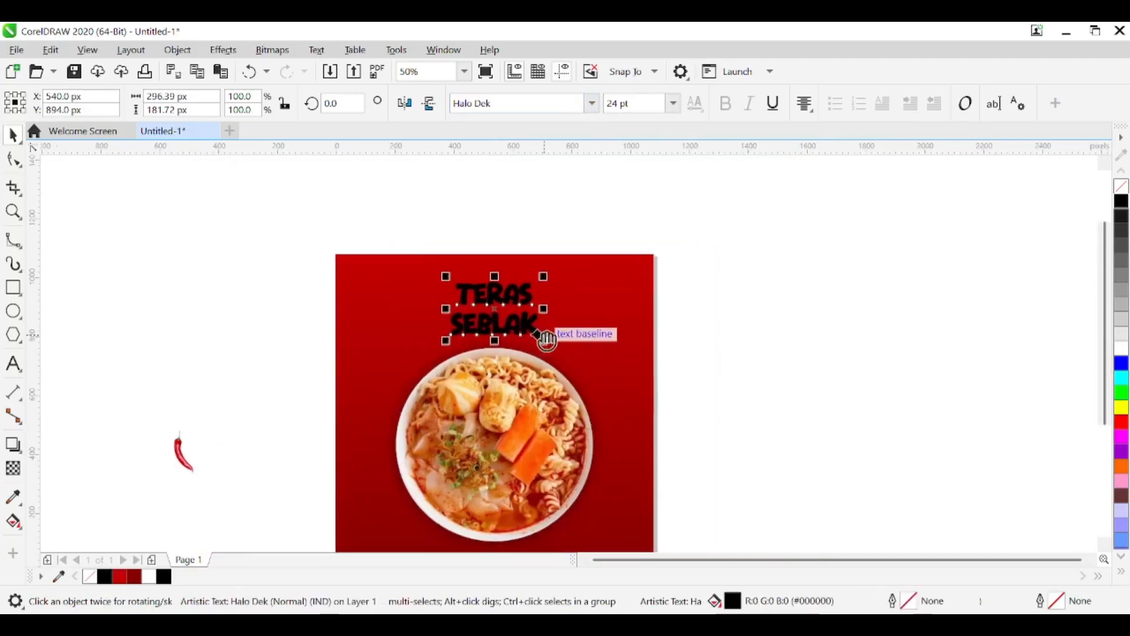
{"action": "left_click_drag", "start_coordinate": [537, 336], "coordinate": [582, 364]}
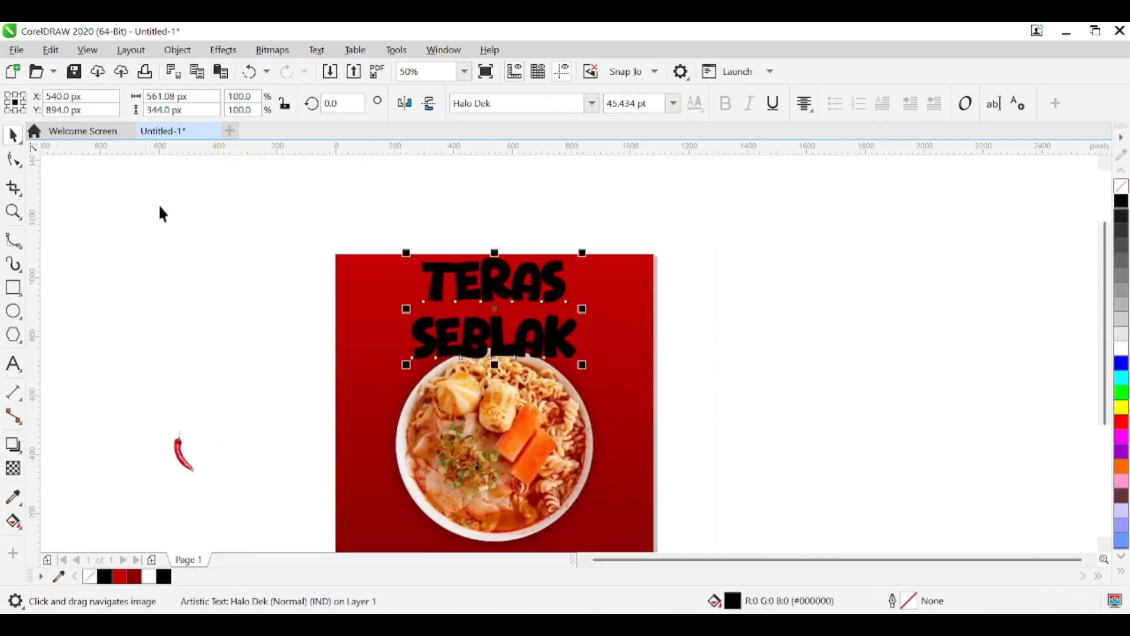
Tighten the line spacing between TERAS and SEBLAK with the Shape tool so the title clears the bowl.
{"action": "left_click", "coordinate": [17, 162]}
{"action": "left_click_drag", "start_coordinate": [400, 368], "coordinate": [401, 340]}
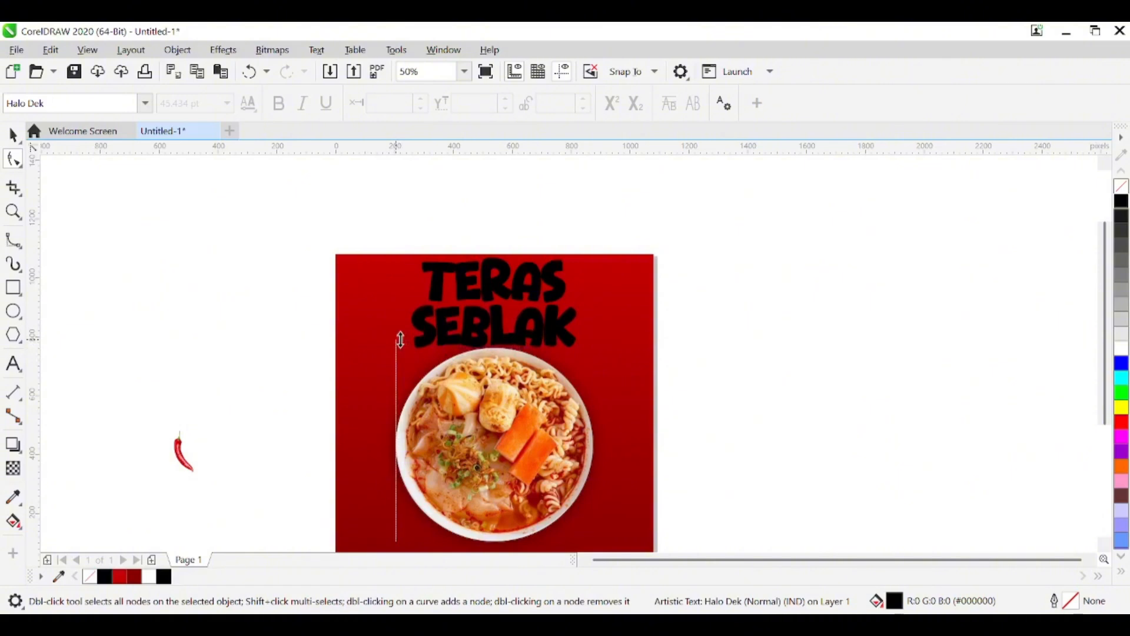
{"action": "left_click_drag", "start_coordinate": [400, 338], "coordinate": [401, 339]}
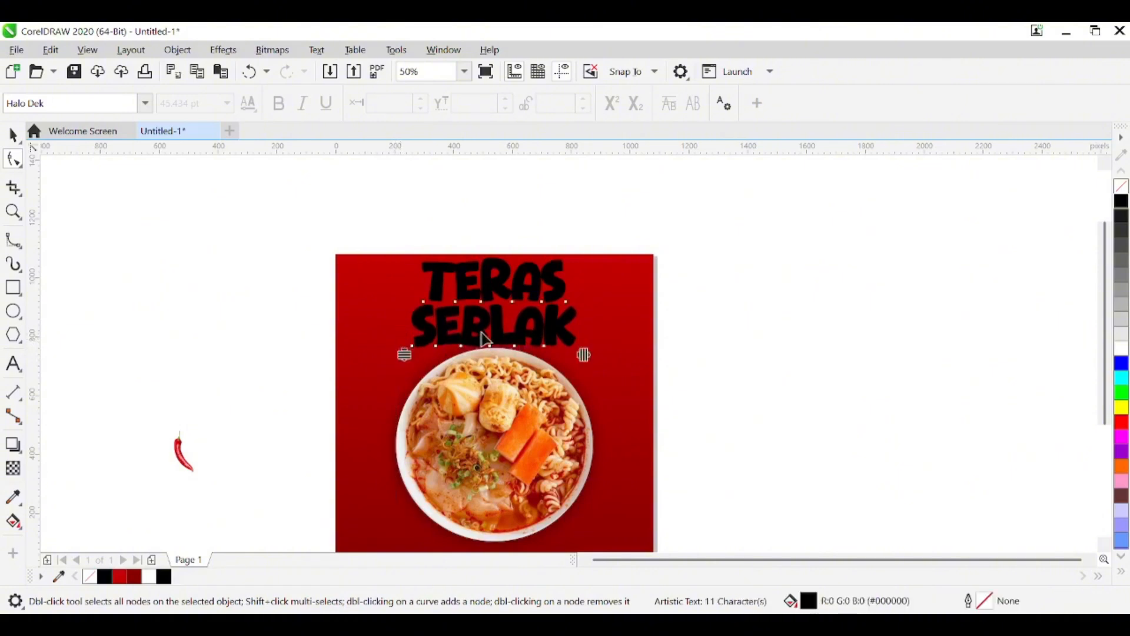
{"action": "left_click", "coordinate": [14, 137]}
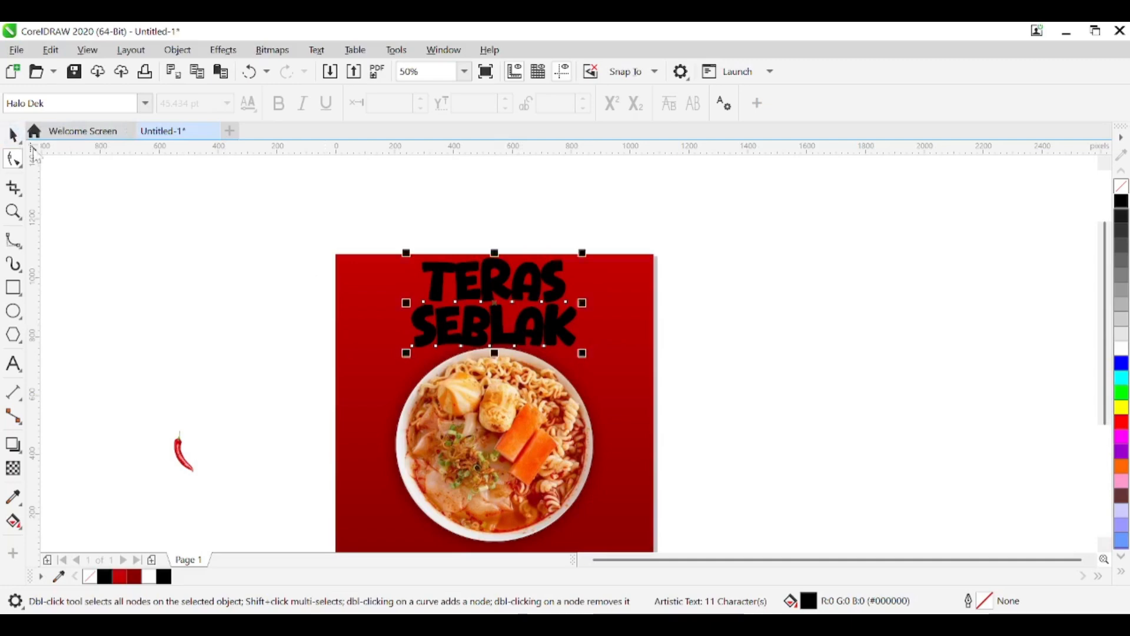
Move the noodle bowl down to about Y 384 px and shift the title to about Y 892 px.
{"action": "left_click_drag", "start_coordinate": [692, 341], "coordinate": [683, 276]}
{"action": "left_click", "coordinate": [487, 400]}
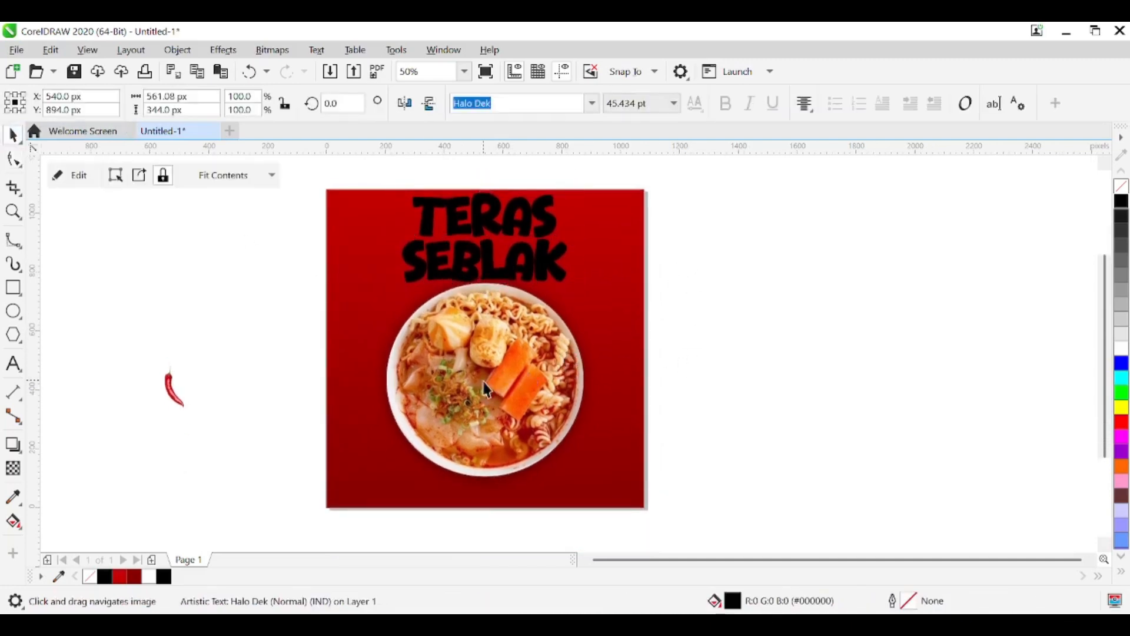
{"action": "left_click_drag", "start_coordinate": [486, 396], "coordinate": [485, 399]}
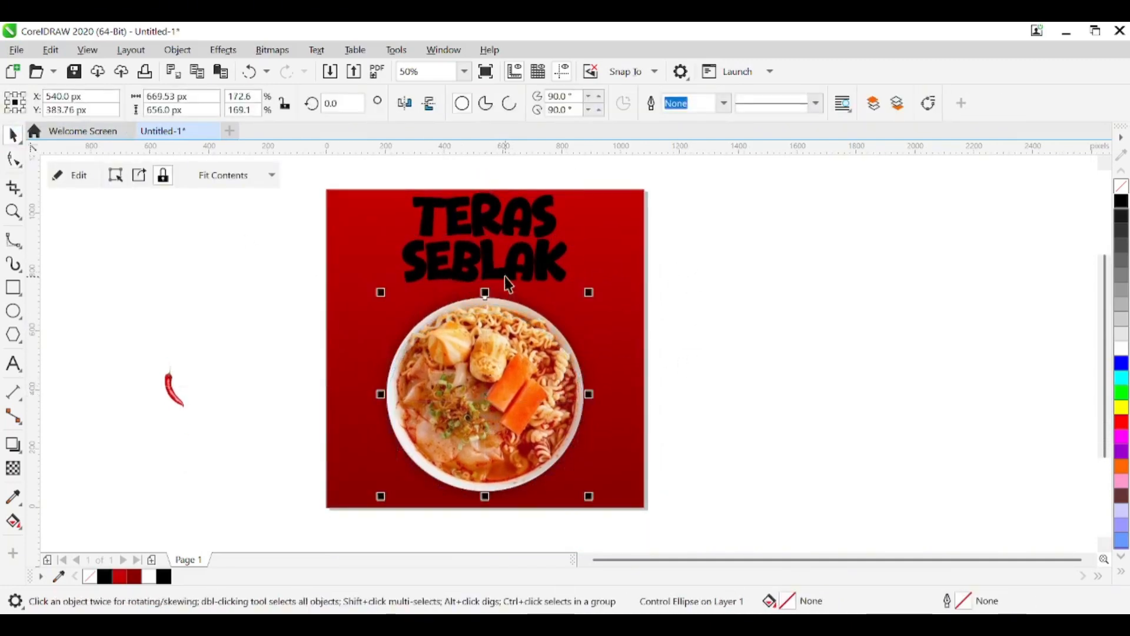
{"action": "left_click_drag", "start_coordinate": [489, 264], "coordinate": [516, 330]}
Widen the title's letter spacing with the Shape tool so that the letters no longer touch.
{"action": "scroll", "coordinate": [508, 264], "scroll_direction": "up", "scroll_amount": 1}
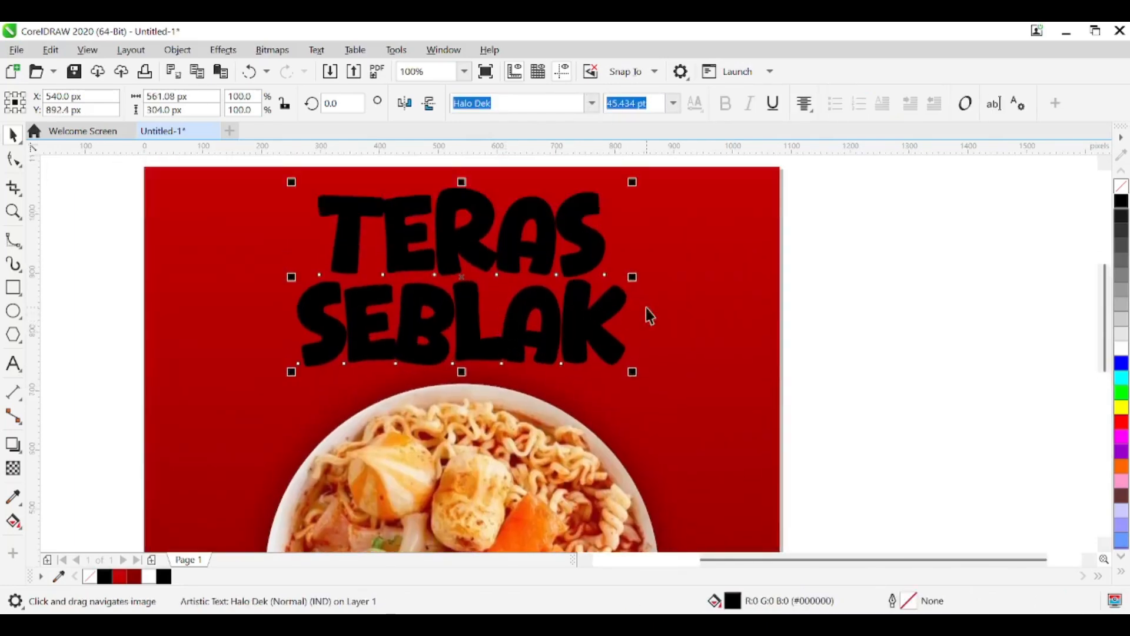
{"action": "left_click_drag", "start_coordinate": [646, 308], "coordinate": [616, 325]}
{"action": "left_click", "coordinate": [14, 160]}
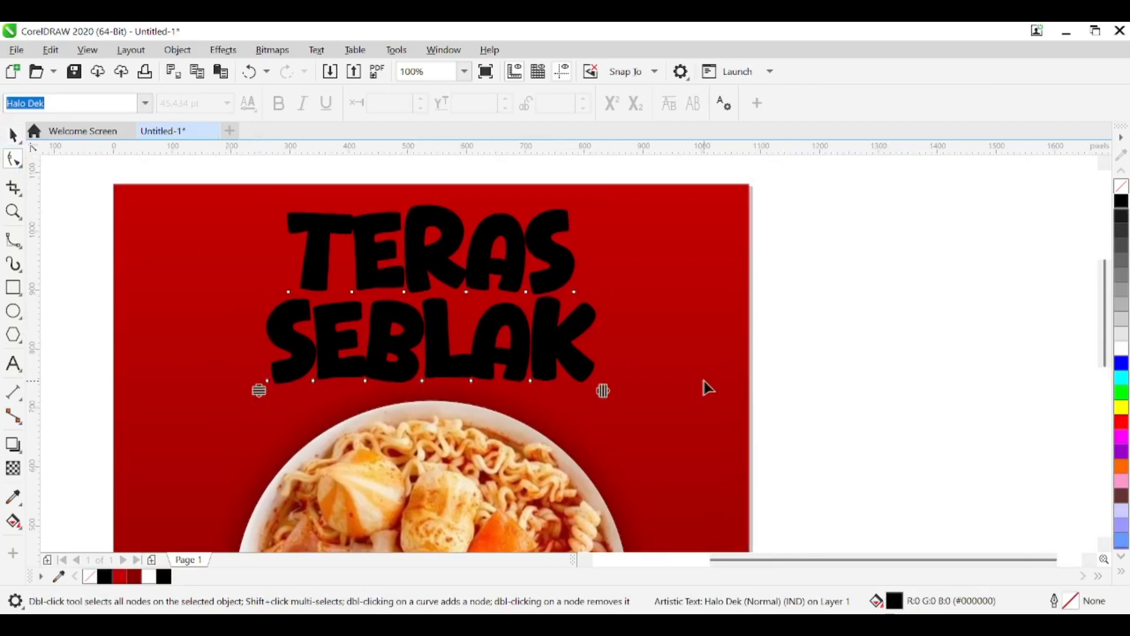
{"action": "left_click_drag", "start_coordinate": [603, 391], "coordinate": [639, 389]}
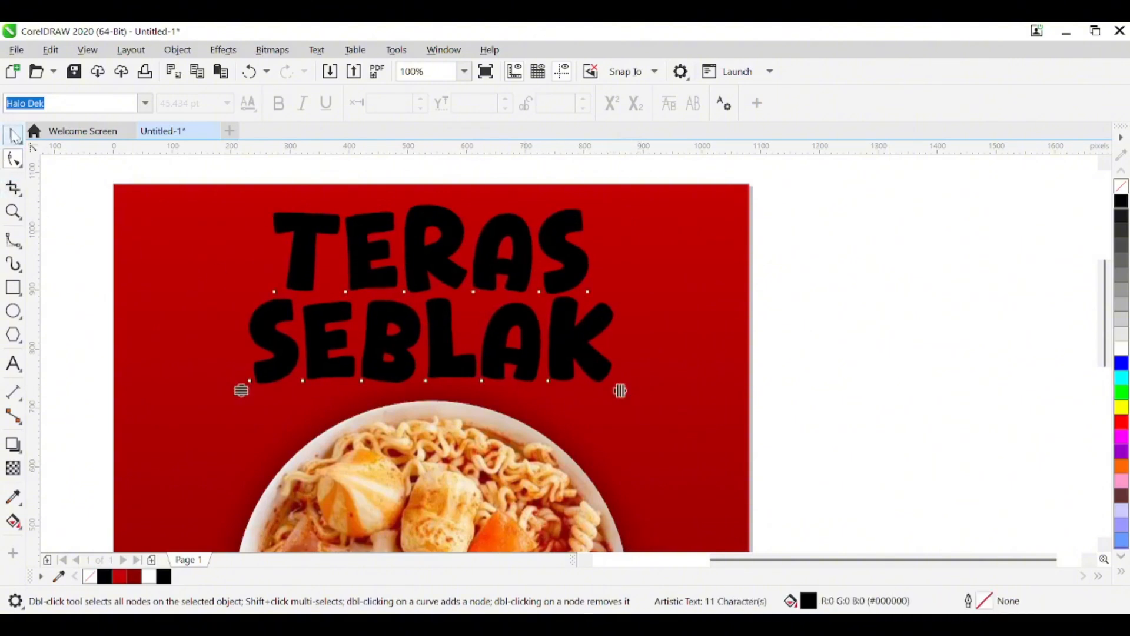
{"action": "left_click", "coordinate": [14, 135]}
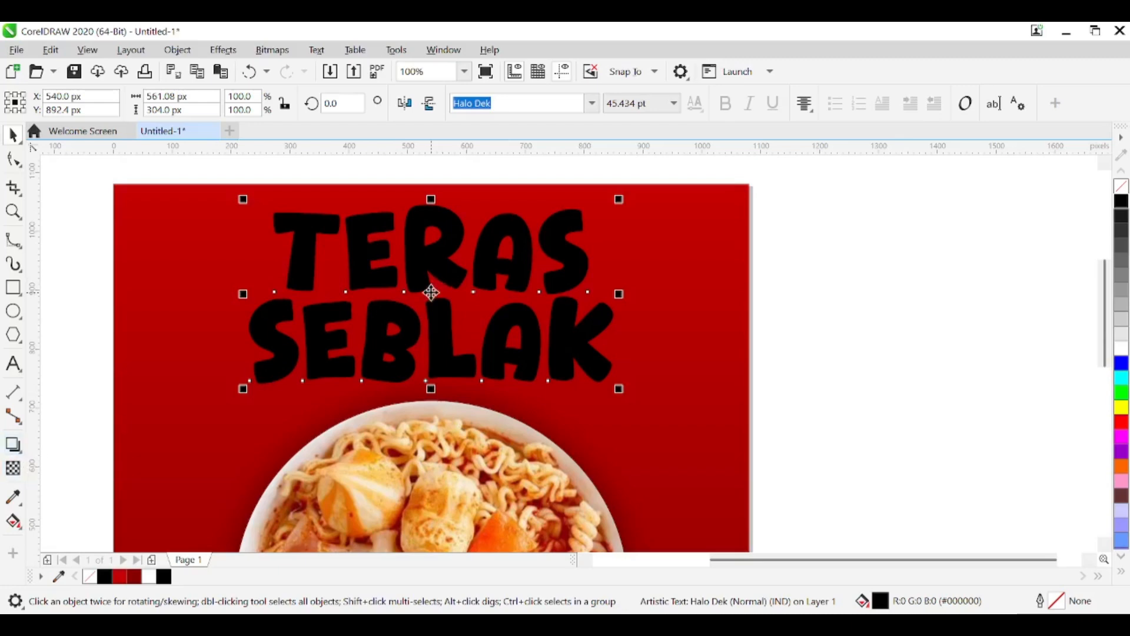
Convert the TERAS SEBLAK title to curves and ungroup all of the resulting objects.
{"action": "right_click", "coordinate": [431, 293]}
{"action": "left_click", "coordinate": [497, 277]}
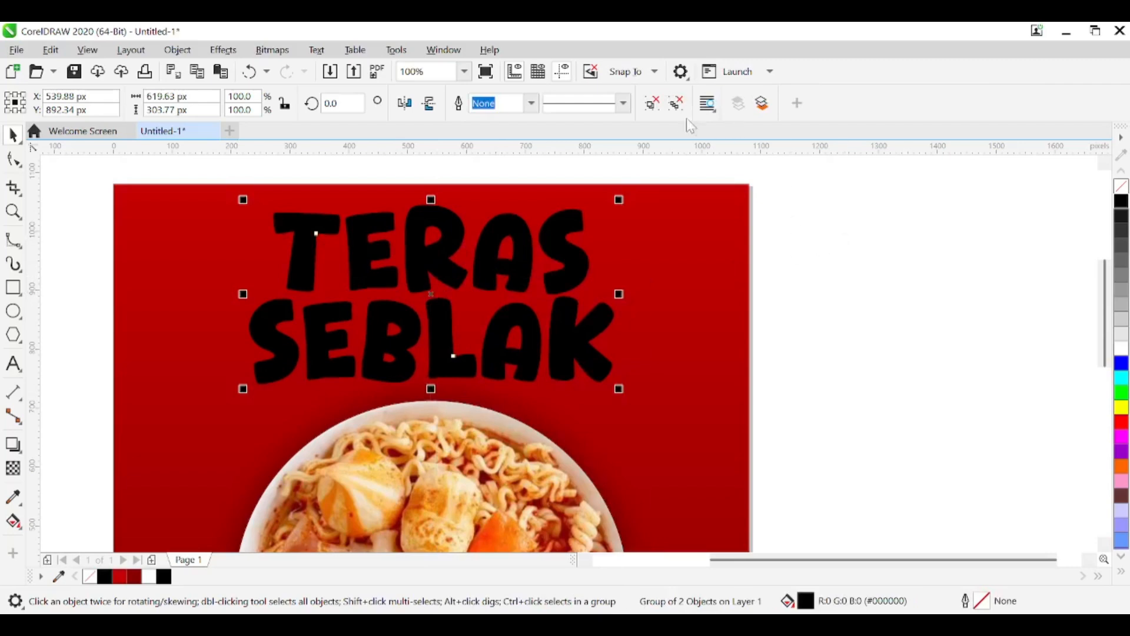
{"action": "left_click", "coordinate": [676, 104]}
Break the converted TERAS SEBLAK letter curves apart into separate objects.
{"action": "left_click", "coordinate": [820, 269]}
{"action": "left_click_drag", "start_coordinate": [821, 269], "coordinate": [215, 416]}
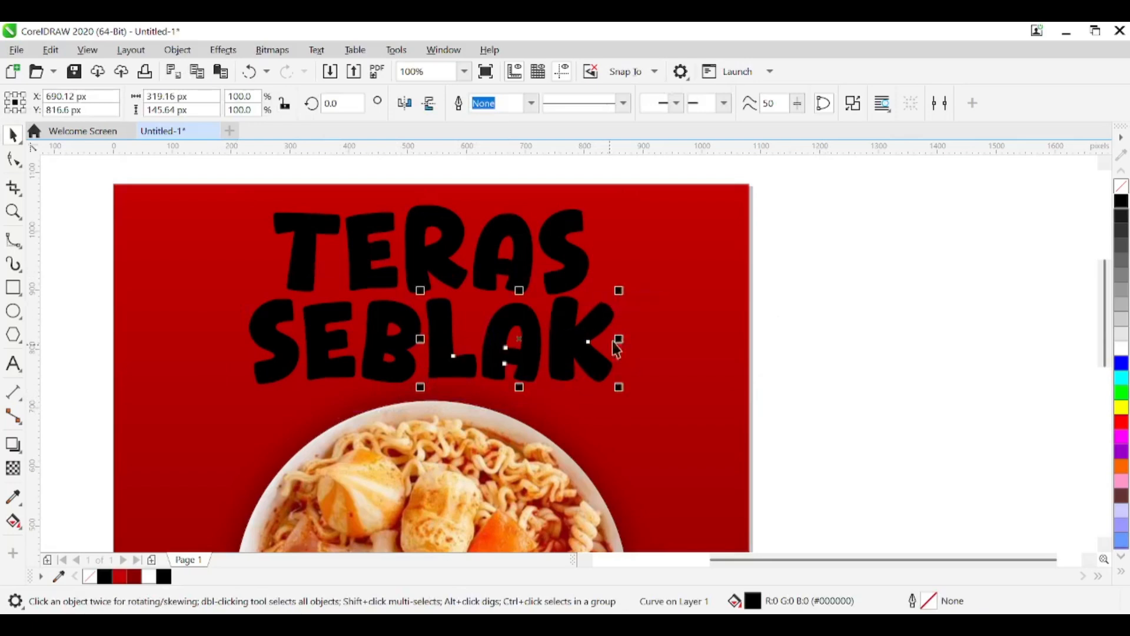
{"action": "left_click", "coordinate": [853, 105]}
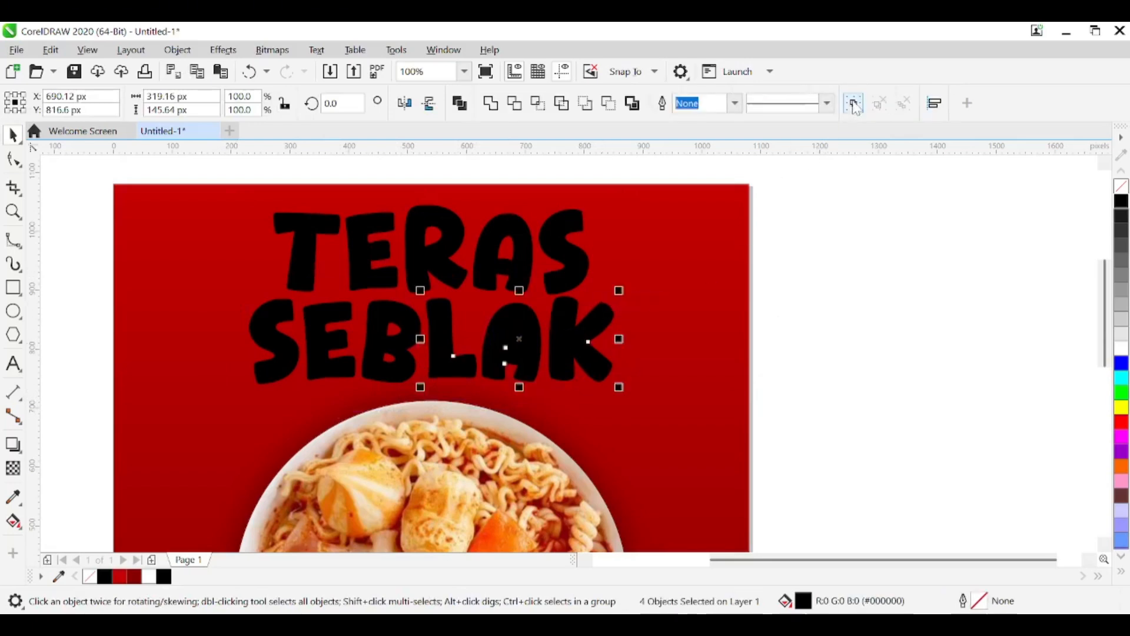
{"action": "left_click", "coordinate": [346, 353]}
{"action": "left_click", "coordinate": [325, 337]}
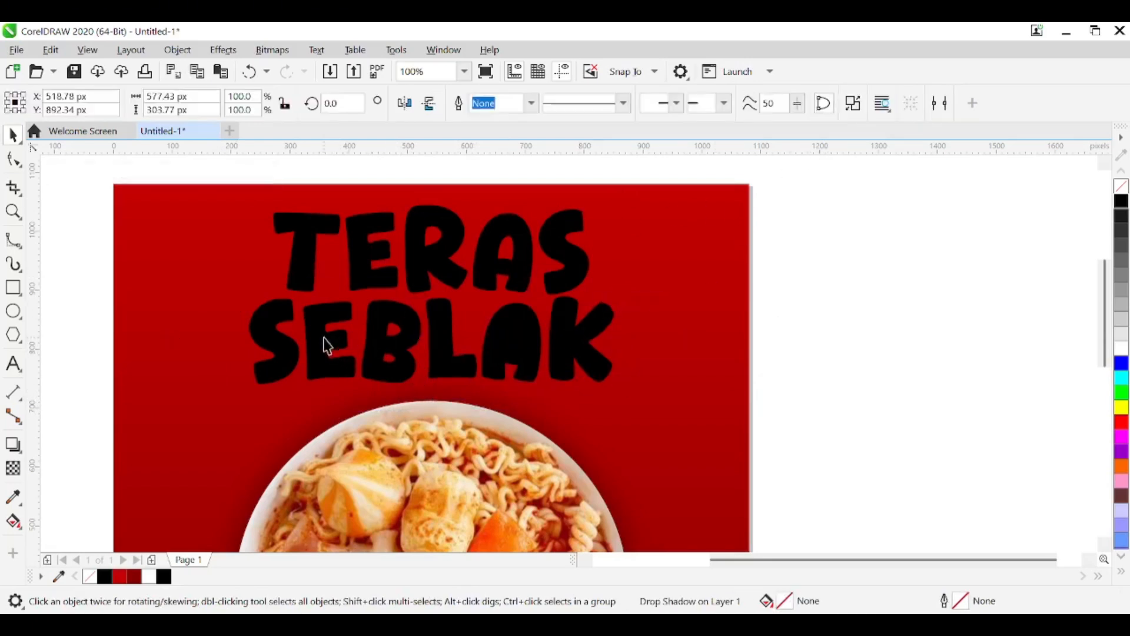
{"action": "left_click", "coordinate": [853, 104]}
{"action": "left_click", "coordinate": [802, 242]}
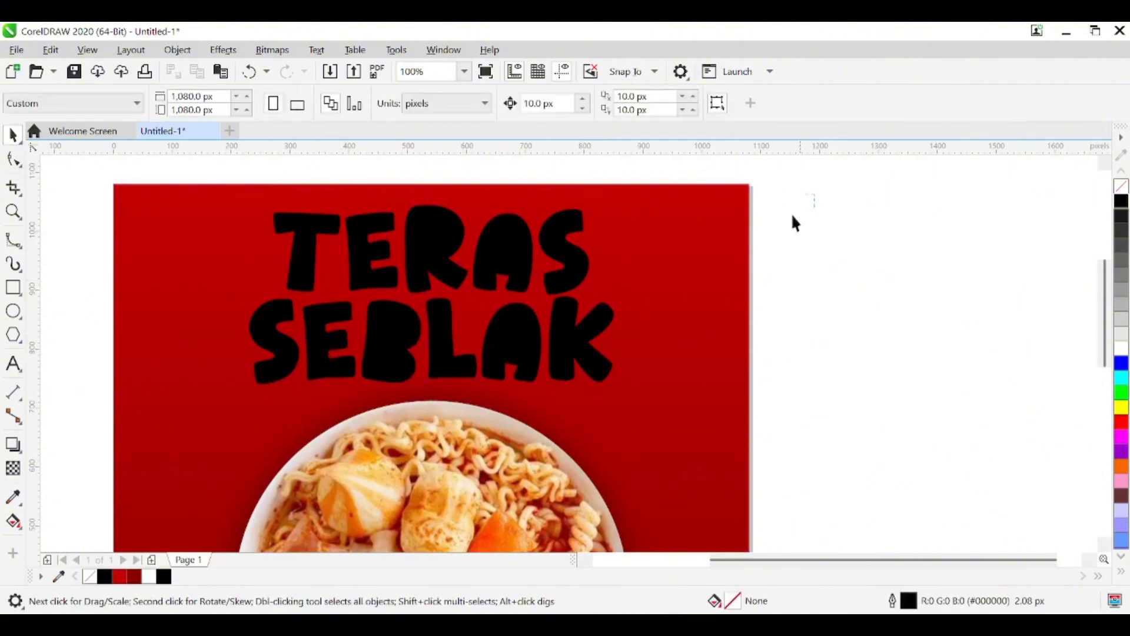
Combine all TERAS pieces into one curve and all SEBLAK pieces into another.
{"action": "left_click_drag", "start_coordinate": [793, 218], "coordinate": [189, 318]}
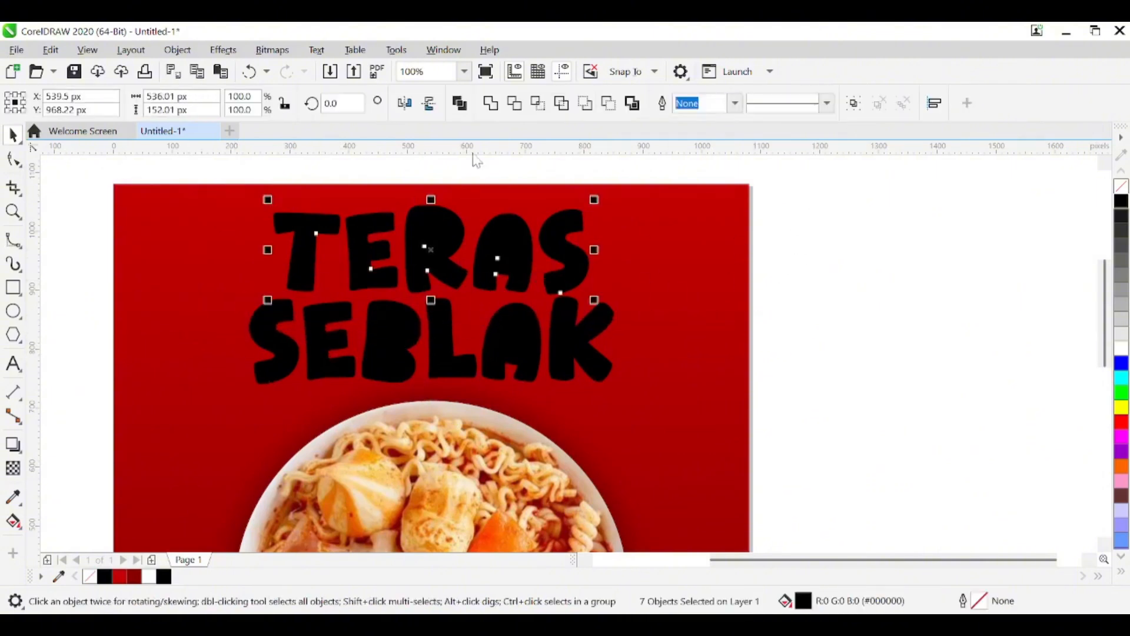
{"action": "left_click", "coordinate": [459, 104]}
{"action": "left_click", "coordinate": [864, 297]}
{"action": "left_click_drag", "start_coordinate": [881, 281], "coordinate": [212, 409]}
{"action": "left_click", "coordinate": [460, 104]}
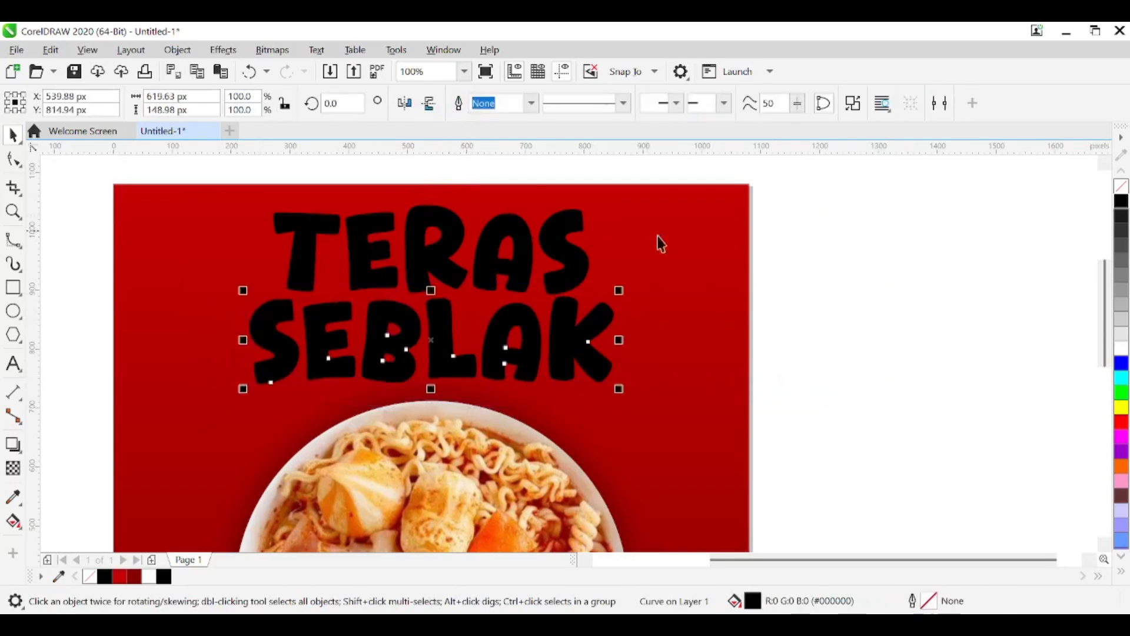
{"action": "left_click", "coordinate": [822, 283]}
Put an envelope on the word SEBLAK and remove its upper and lower middle nodes.
{"action": "left_click_drag", "start_coordinate": [314, 378], "coordinate": [345, 377]}
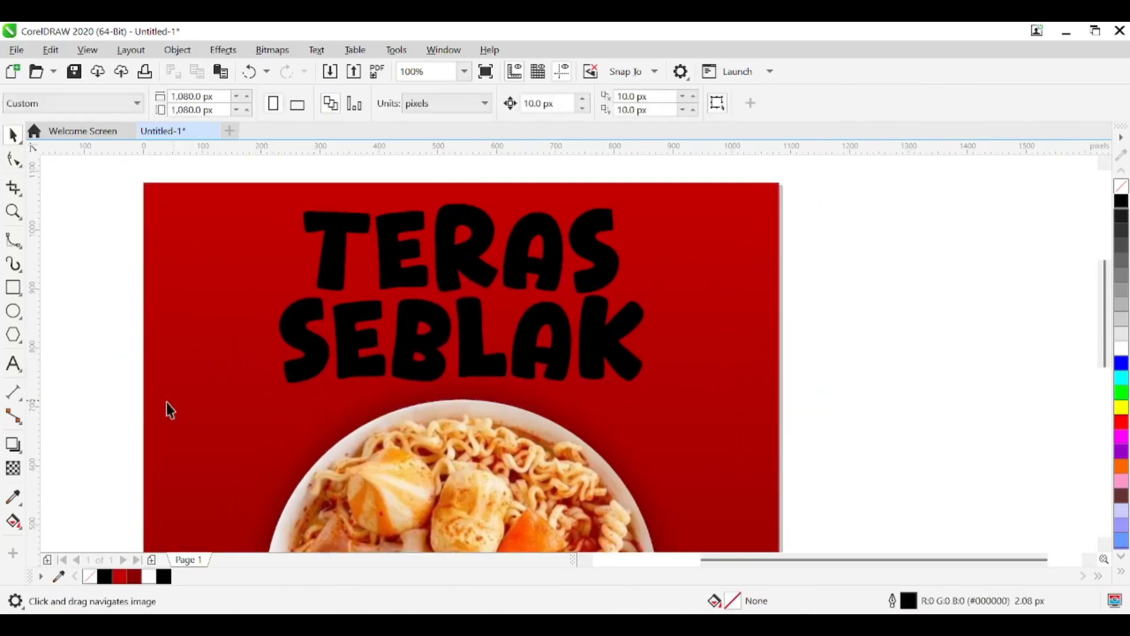
{"action": "left_click", "coordinate": [20, 451]}
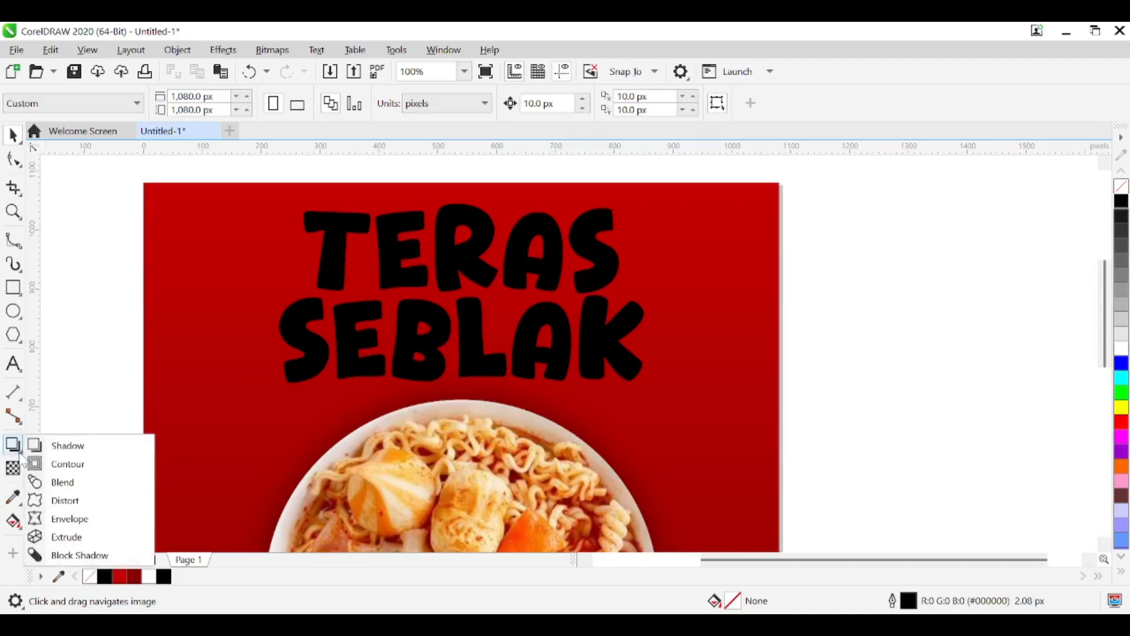
{"action": "left_click", "coordinate": [70, 518]}
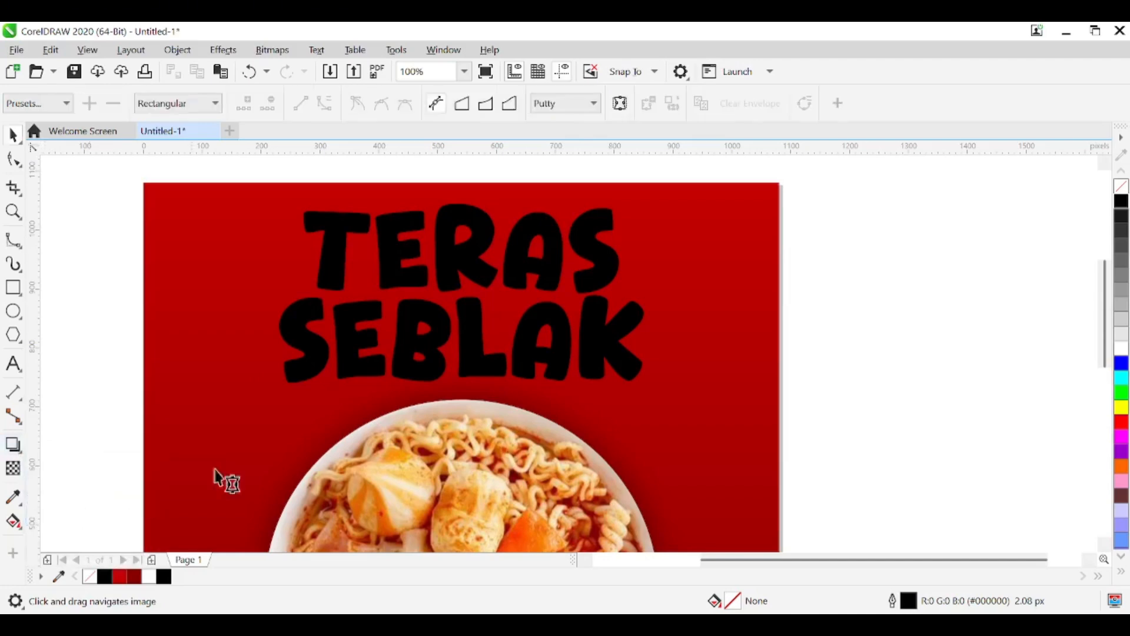
{"action": "left_click", "coordinate": [437, 376]}
{"action": "left_click_drag", "start_coordinate": [436, 413], "coordinate": [502, 286]}
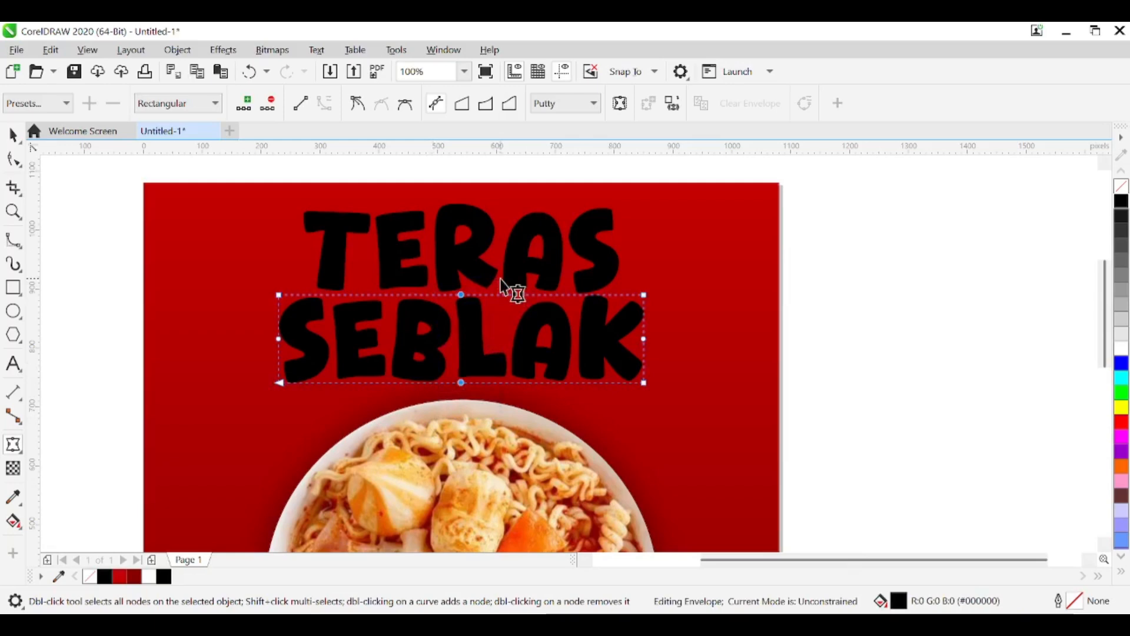
{"action": "left_click", "coordinate": [503, 288]}
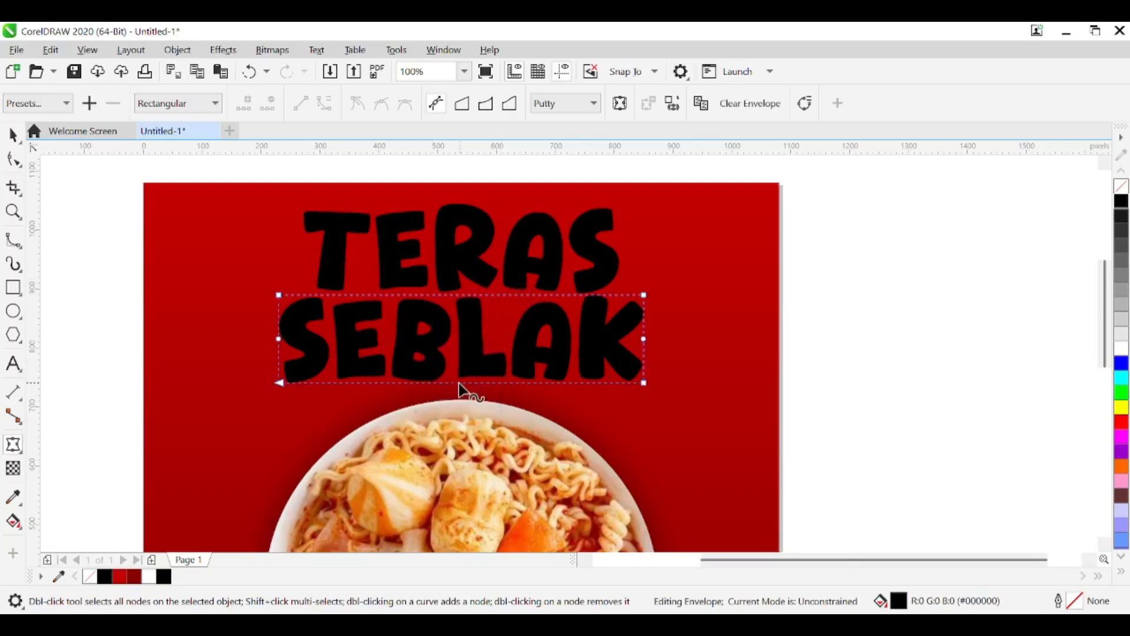
Bend the envelope's lower edge upward so the base of SEBLAK arches over the bowl.
{"action": "left_click_drag", "start_coordinate": [458, 382], "coordinate": [461, 371]}
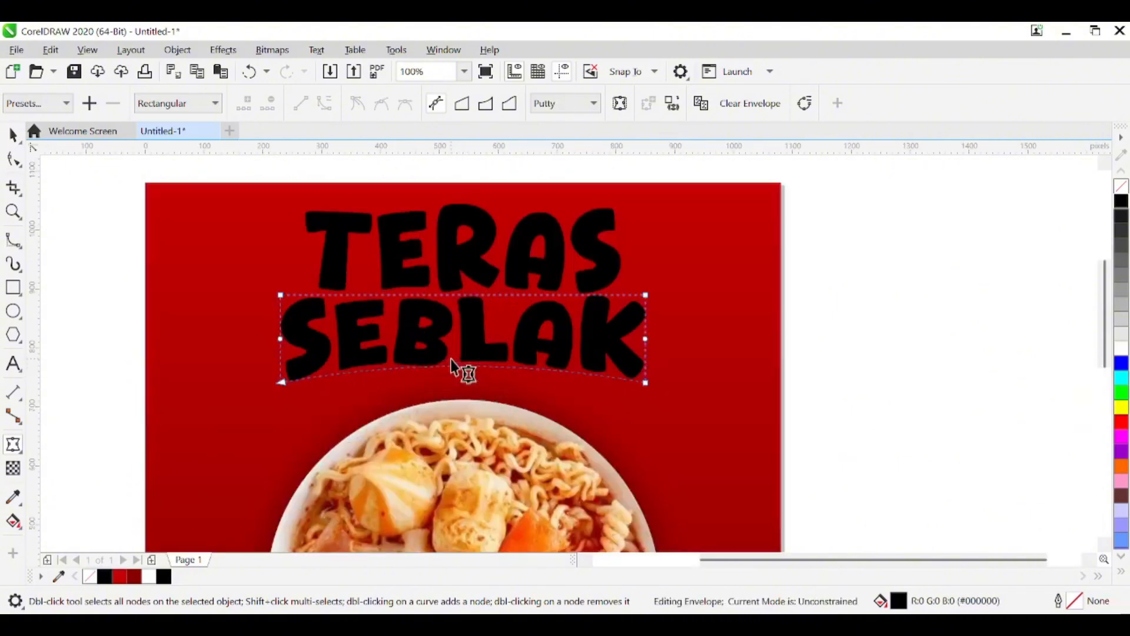
{"action": "left_click_drag", "start_coordinate": [347, 307], "coordinate": [412, 319]}
{"action": "left_click_drag", "start_coordinate": [515, 336], "coordinate": [493, 339]}
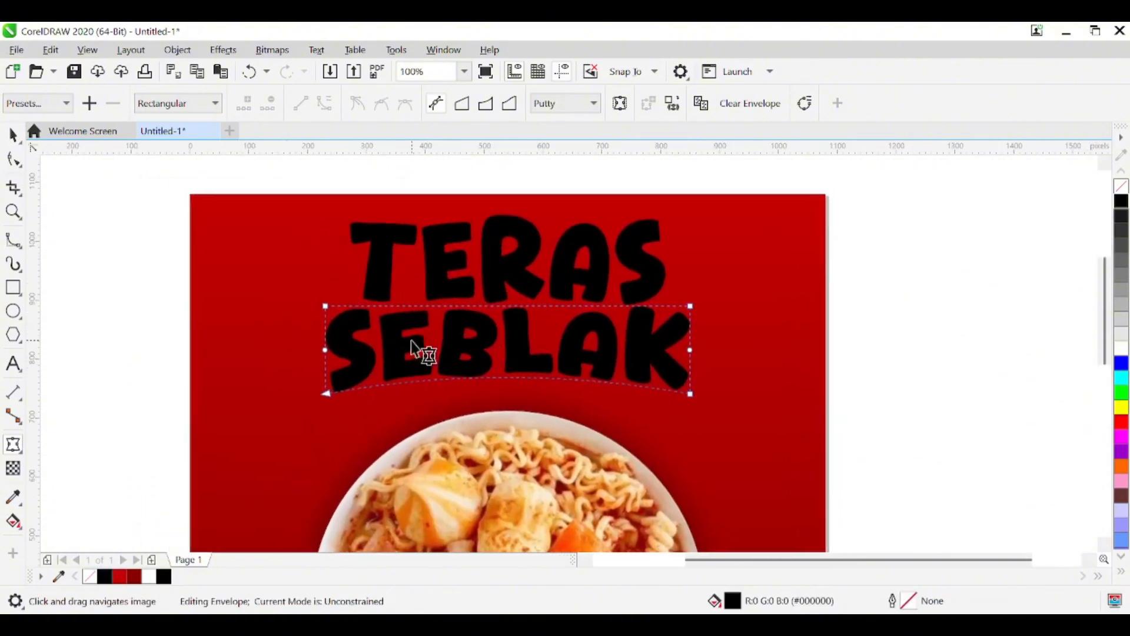
{"action": "left_click", "coordinate": [13, 135]}
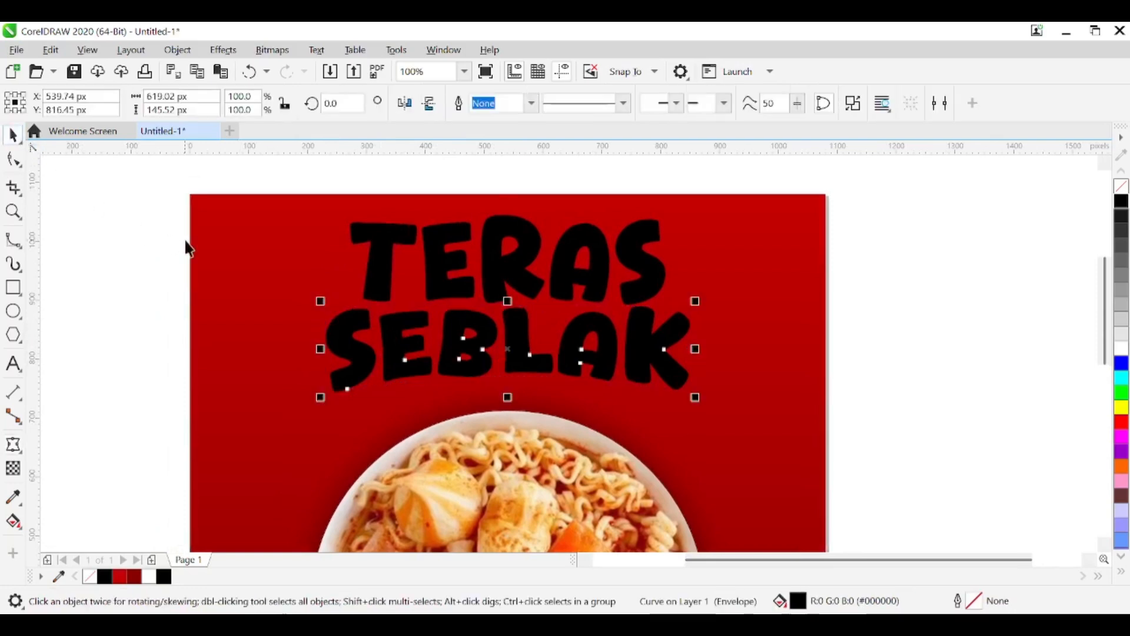
Move both title words together straight down to about Y 867 px.
{"action": "scroll", "coordinate": [186, 245], "scroll_direction": "down", "scroll_amount": 2}
{"action": "left_click_drag", "start_coordinate": [141, 191], "coordinate": [554, 330]}
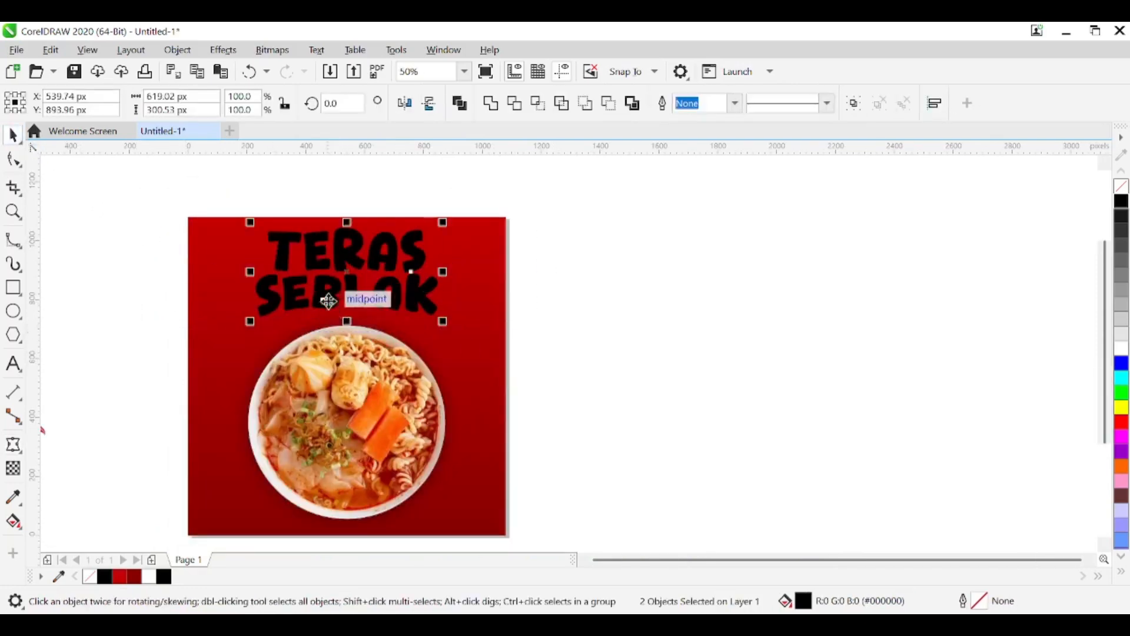
{"action": "scroll", "coordinate": [333, 288], "scroll_direction": "up", "scroll_amount": 2}
{"action": "mouse_move", "coordinate": [361, 248]}
{"action": "left_mouse_down"}
{"action": "mouse_move", "coordinate": [360, 274]}
{"action": "mouse_move", "coordinate": [360, 262]}
{"action": "left_mouse_up"}
{"action": "scroll", "coordinate": [360, 265], "scroll_direction": "down", "scroll_amount": 2}
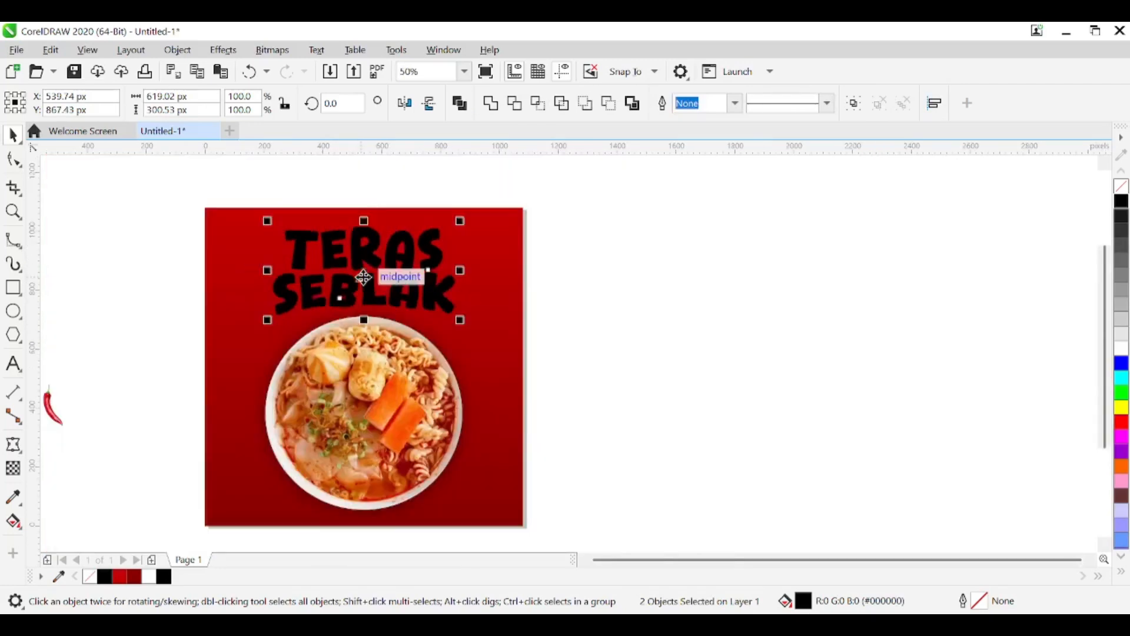
{"action": "left_click", "coordinate": [701, 321]}
Fill both title words, TERAS and SEBLAK, with white.
{"action": "scroll", "coordinate": [366, 298], "scroll_direction": "up", "scroll_amount": 2}
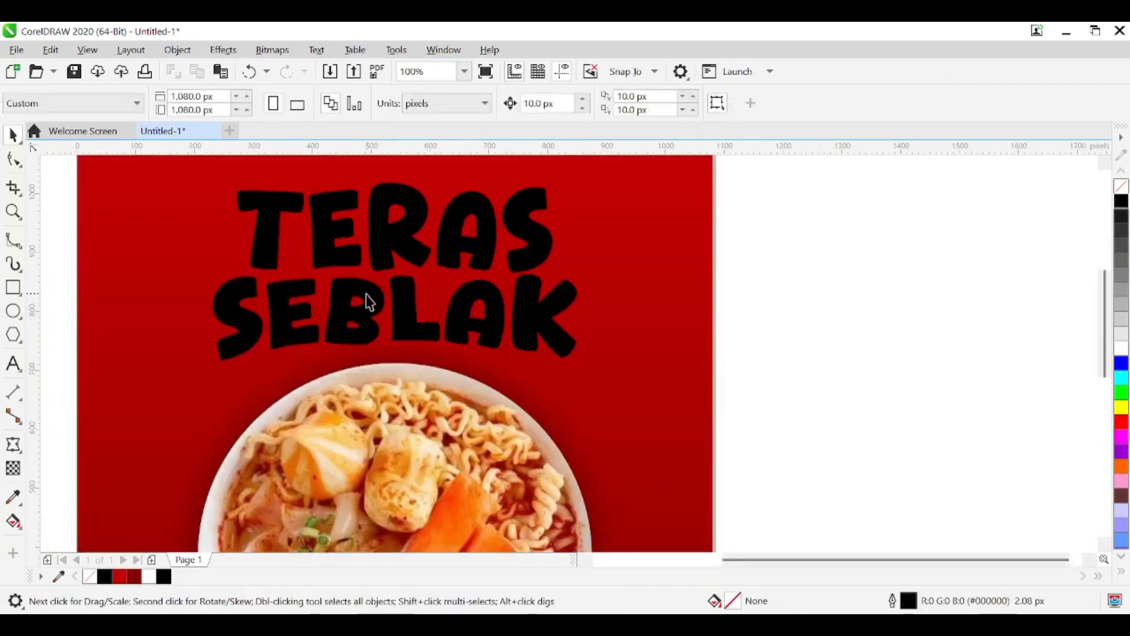
{"action": "left_click", "coordinate": [429, 285]}
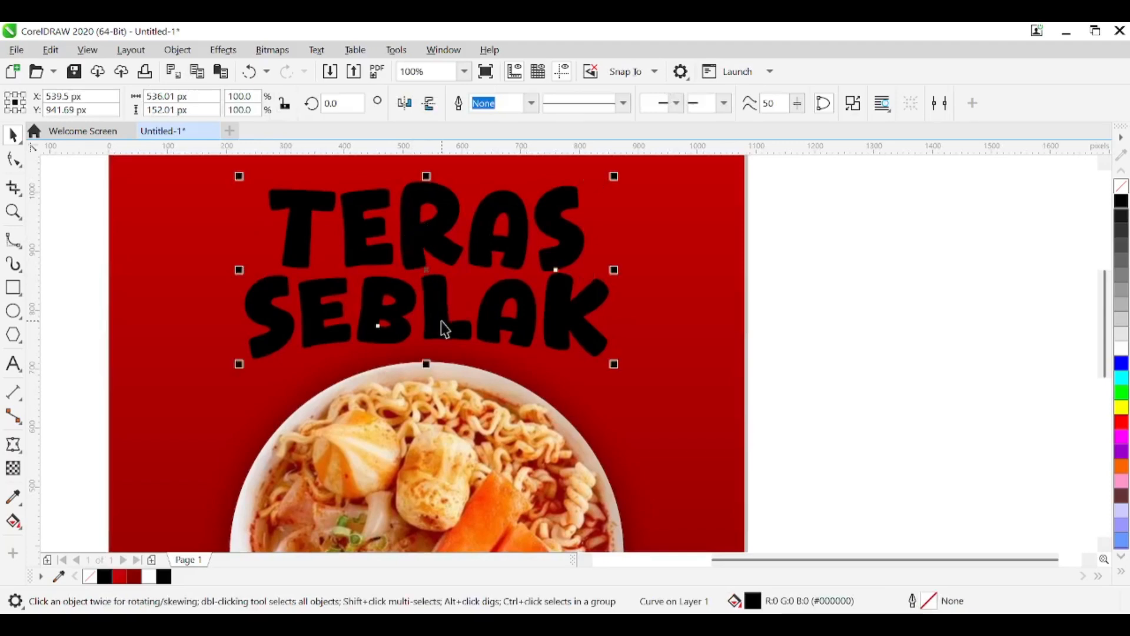
{"action": "left_click", "coordinate": [149, 577]}
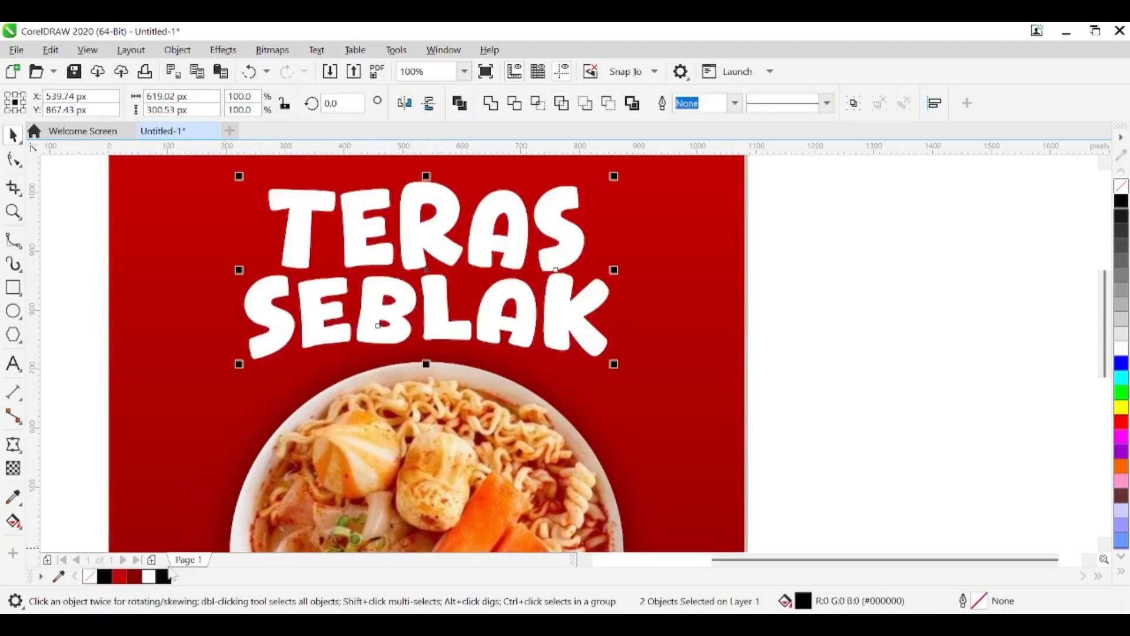
{"action": "left_click", "coordinate": [846, 325]}
Group the words TERAS and SEBLAK and try the Contour tool on the group.
{"action": "left_click", "coordinate": [444, 272]}
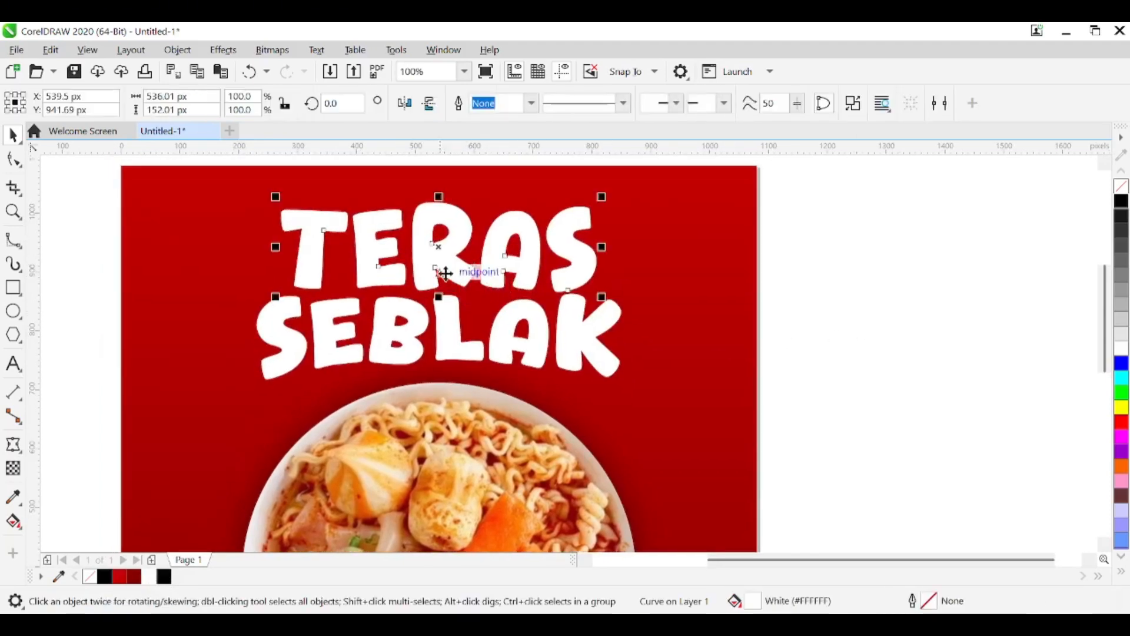
{"action": "left_click", "coordinate": [450, 332], "text": "shift"}
{"action": "left_click", "coordinate": [856, 105]}
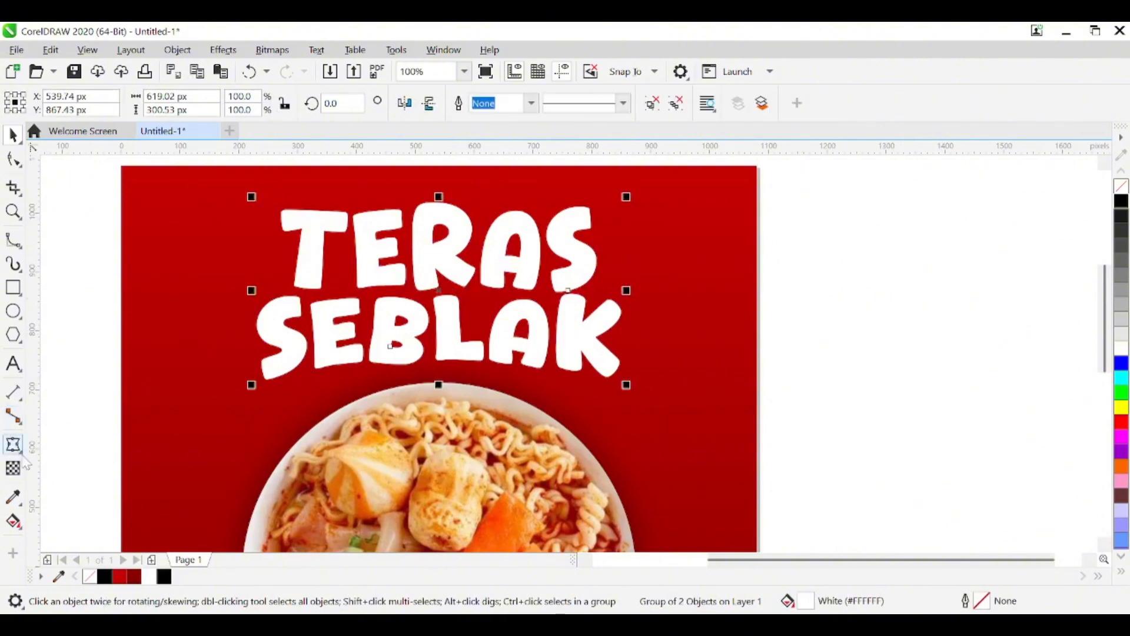
{"action": "left_click", "coordinate": [22, 461]}
{"action": "left_click", "coordinate": [61, 464]}
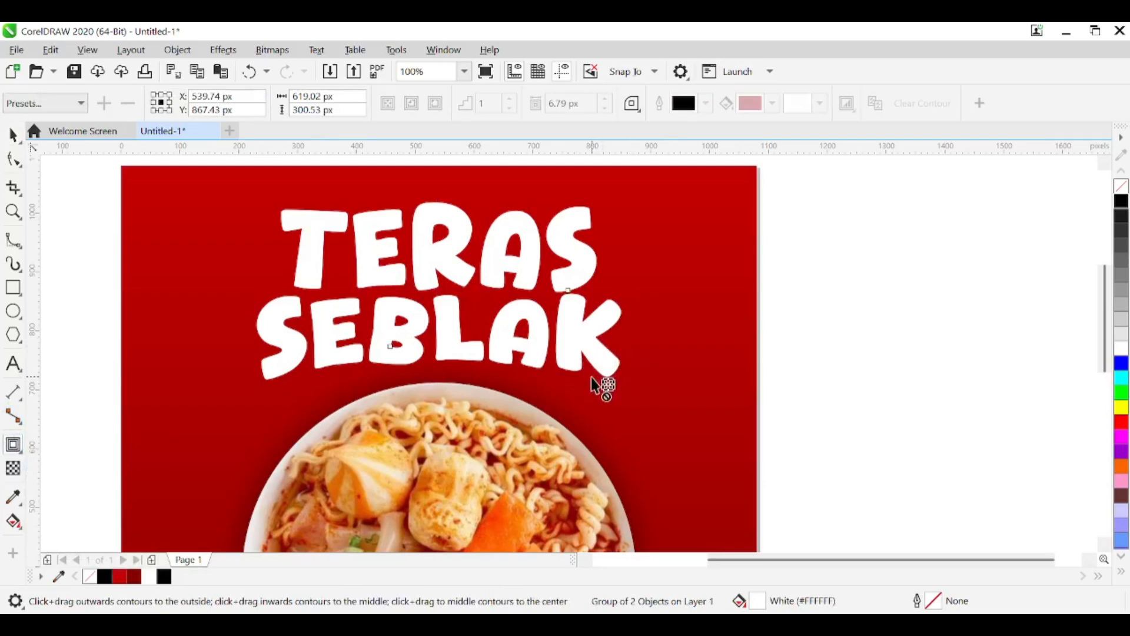
{"action": "key", "text": "space"}
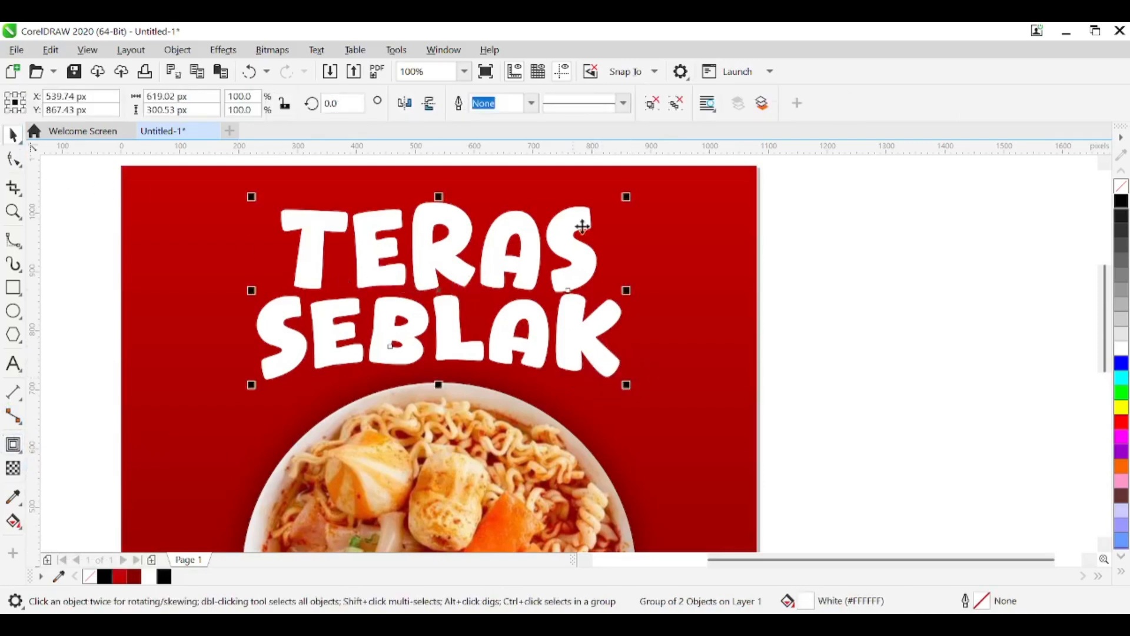
Ungroup the title words and create a boundary curve around them.
{"action": "left_click", "coordinate": [677, 104]}
{"action": "left_click", "coordinate": [632, 104]}
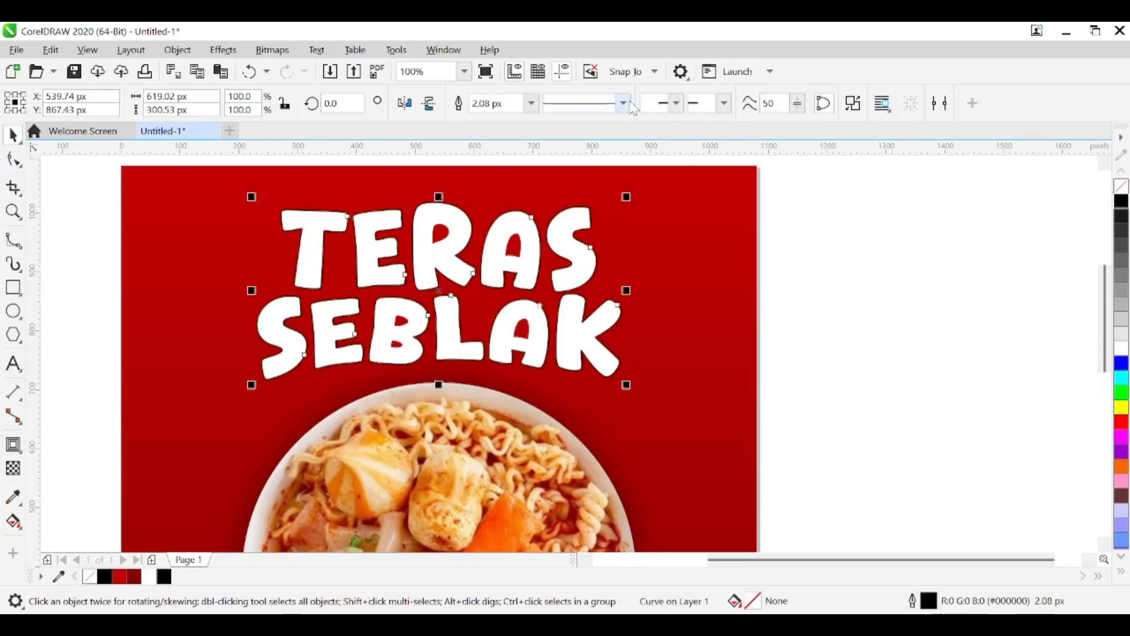
Add a one-step outward contour of about 19.17 px to the title's boundary curve and break the contour apart.
{"action": "left_click", "coordinate": [13, 446]}
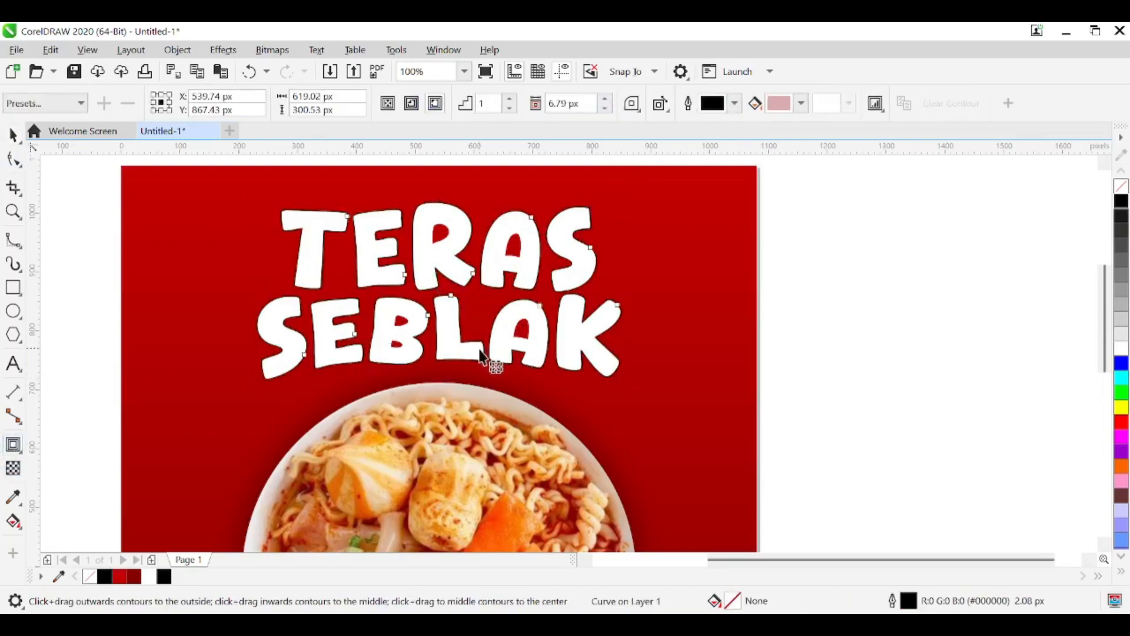
{"action": "left_click_drag", "start_coordinate": [492, 372], "coordinate": [477, 392]}
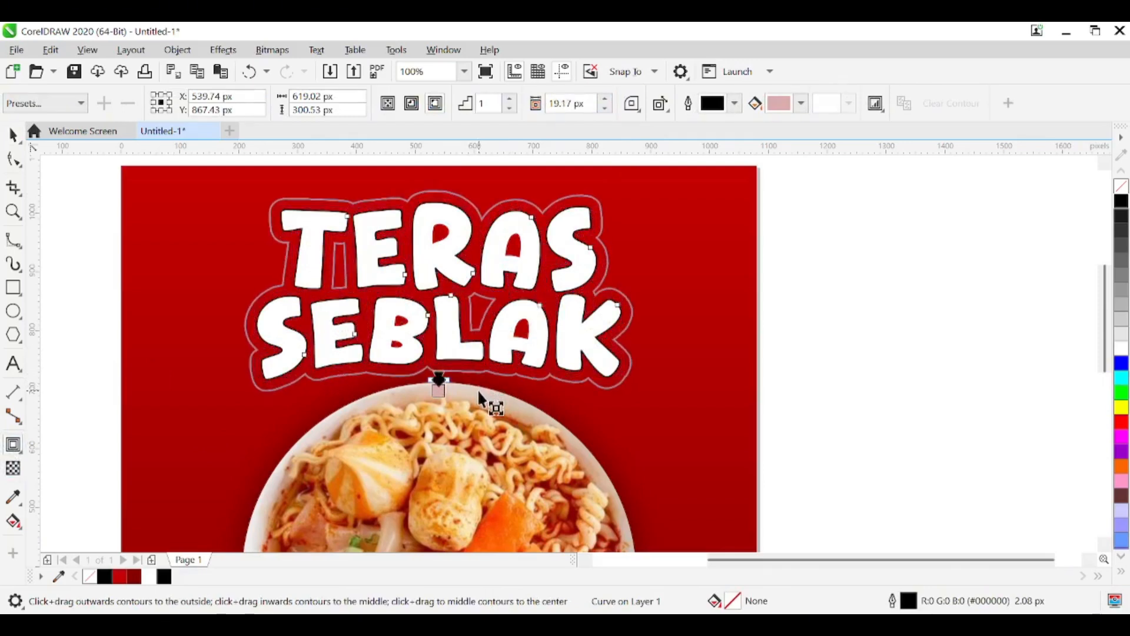
{"action": "right_click", "coordinate": [578, 377]}
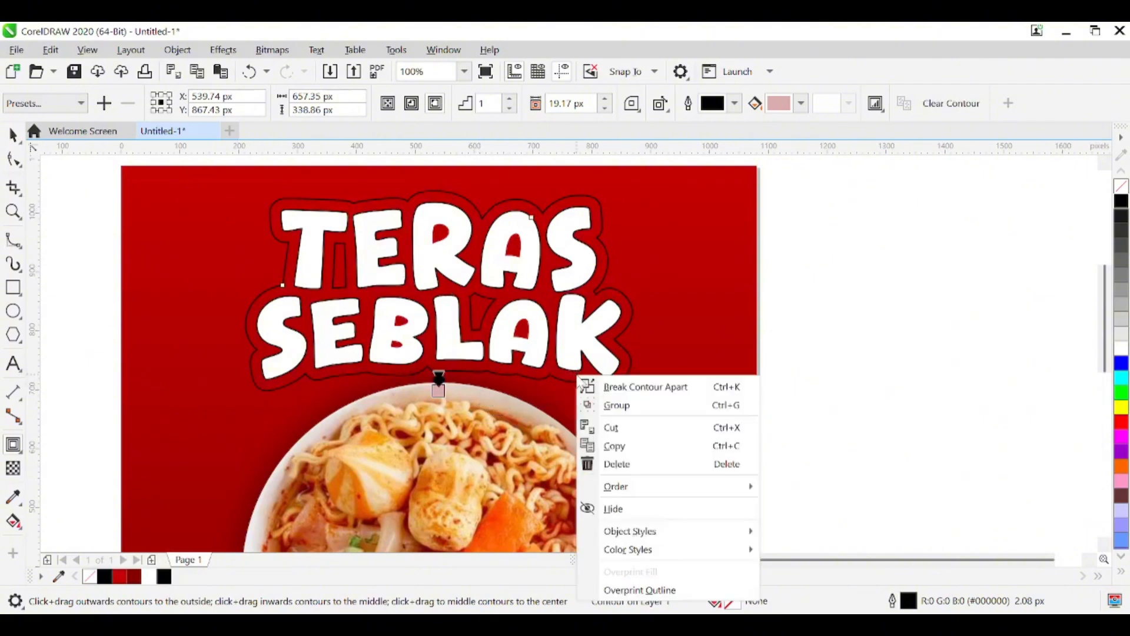
{"action": "left_click", "coordinate": [591, 387]}
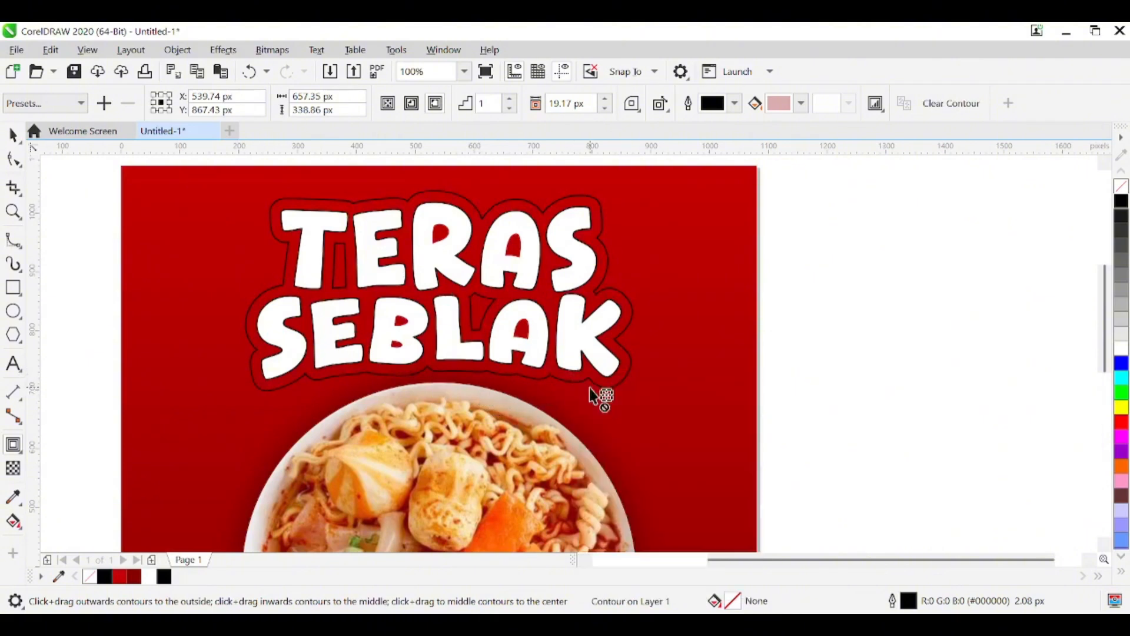
Move the original boundary curve off the white letters and delete it, keeping the outer contour.
{"action": "left_click", "coordinate": [14, 135]}
{"action": "left_click", "coordinate": [869, 316]}
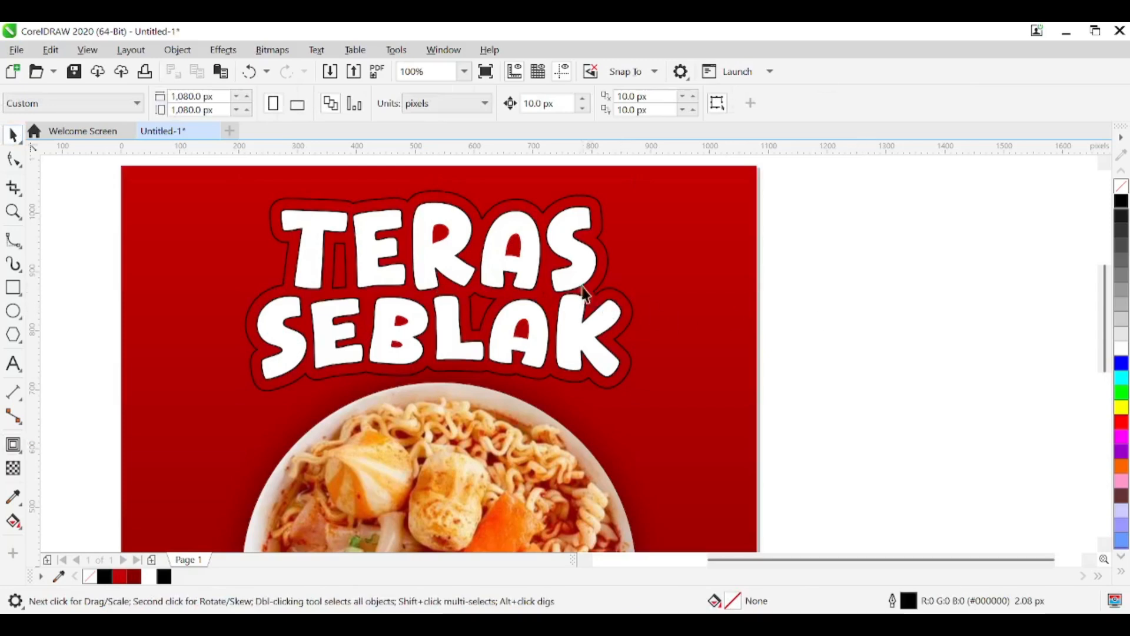
{"action": "left_click_drag", "start_coordinate": [583, 293], "coordinate": [903, 294]}
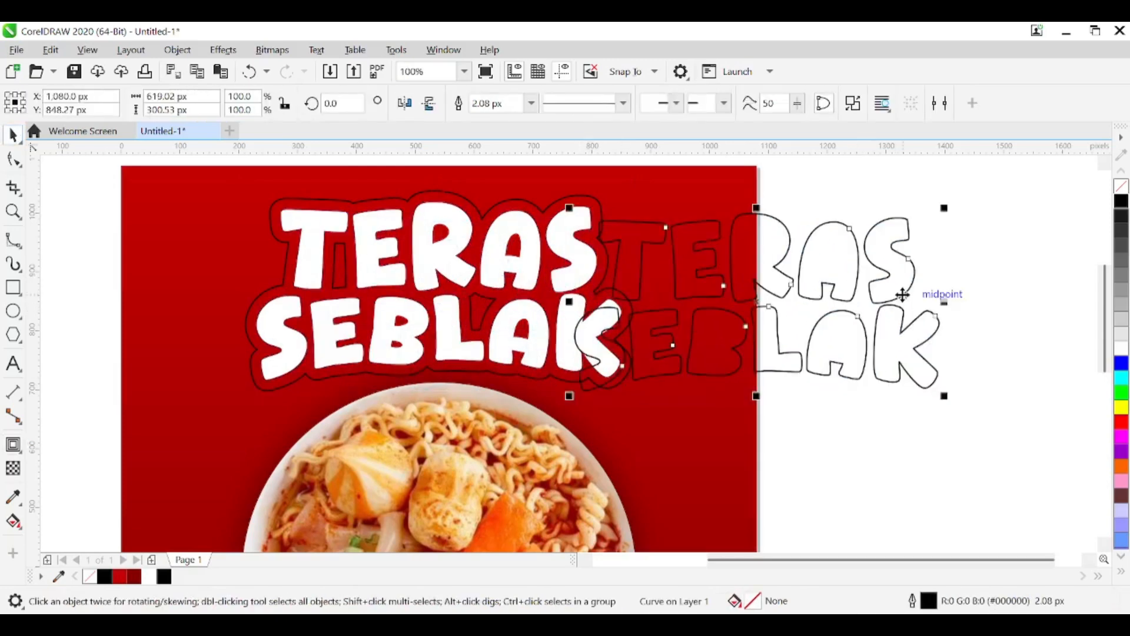
{"action": "key", "text": "Delete"}
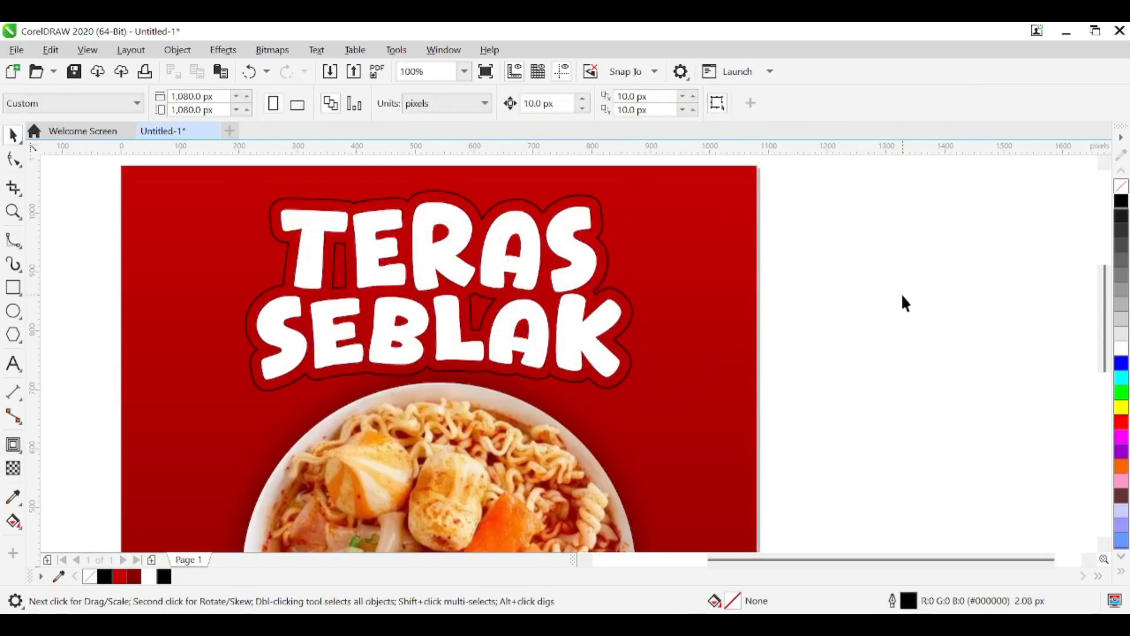
Break the outer contour curve around the title apart into separate outlines.
{"action": "left_click", "coordinate": [469, 297]}
{"action": "right_click", "coordinate": [469, 298]}
{"action": "left_click", "coordinate": [537, 197]}
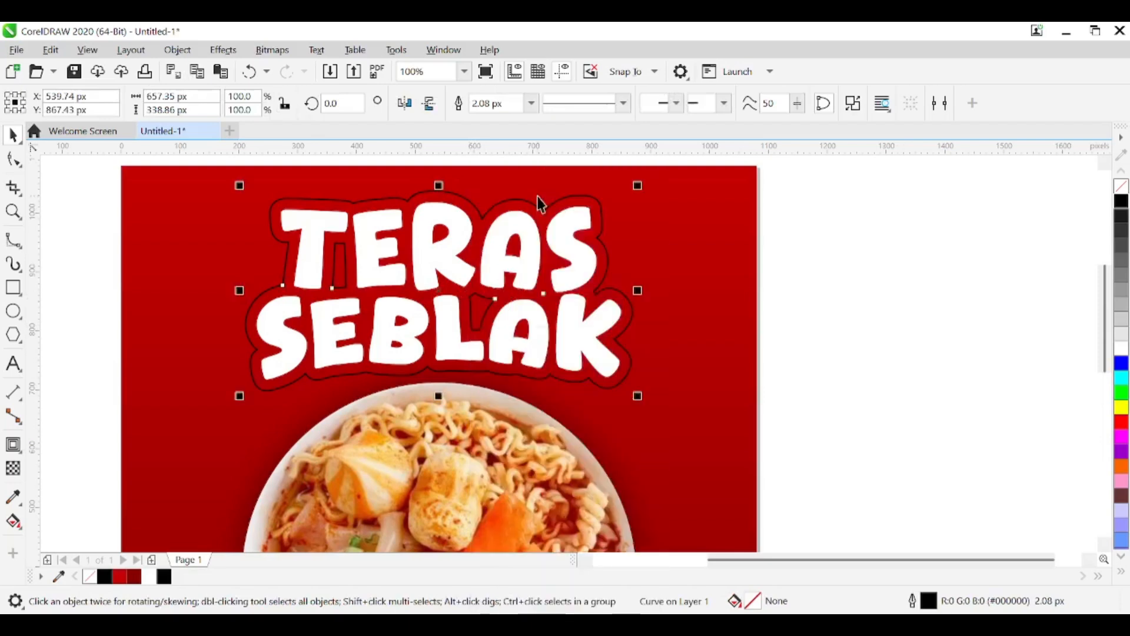
{"action": "left_click", "coordinate": [842, 260]}
Delete the small inner outlines between L and A and between T and E, and select the outer contour.
{"action": "left_click", "coordinate": [480, 297]}
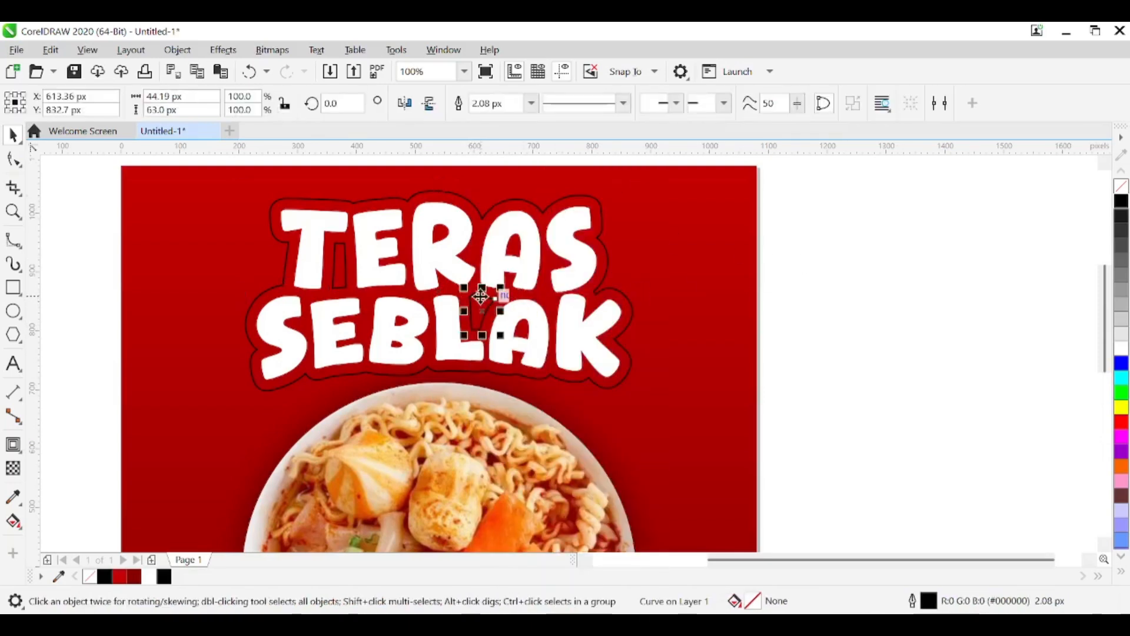
{"action": "key", "text": "Delete"}
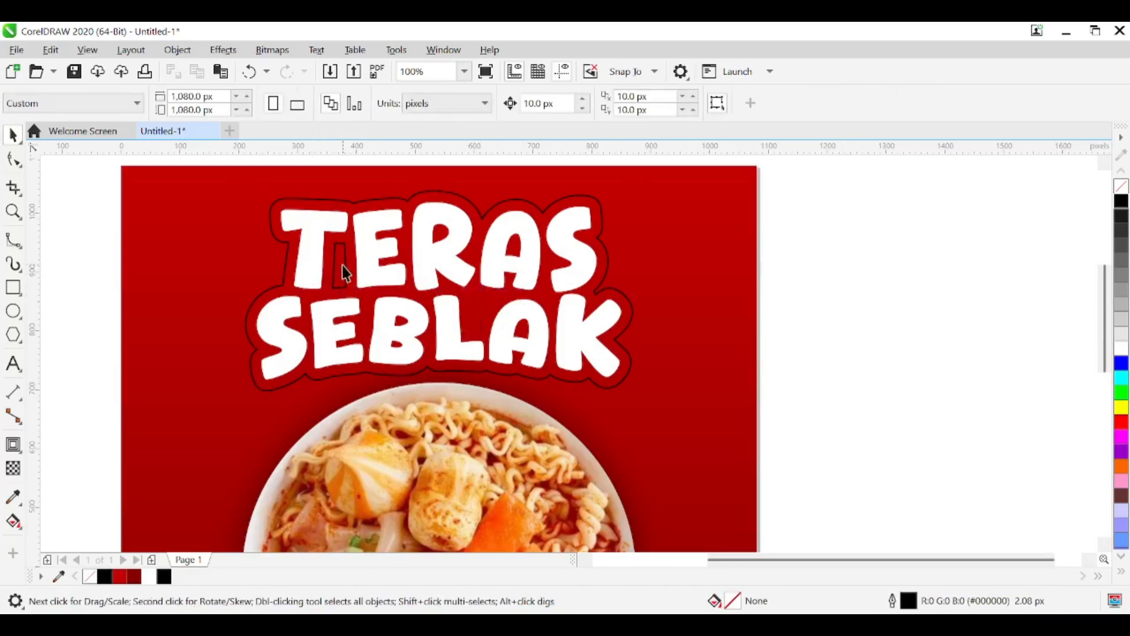
{"action": "left_click", "coordinate": [338, 267]}
{"action": "key", "text": "Delete"}
{"action": "left_click", "coordinate": [629, 300]}
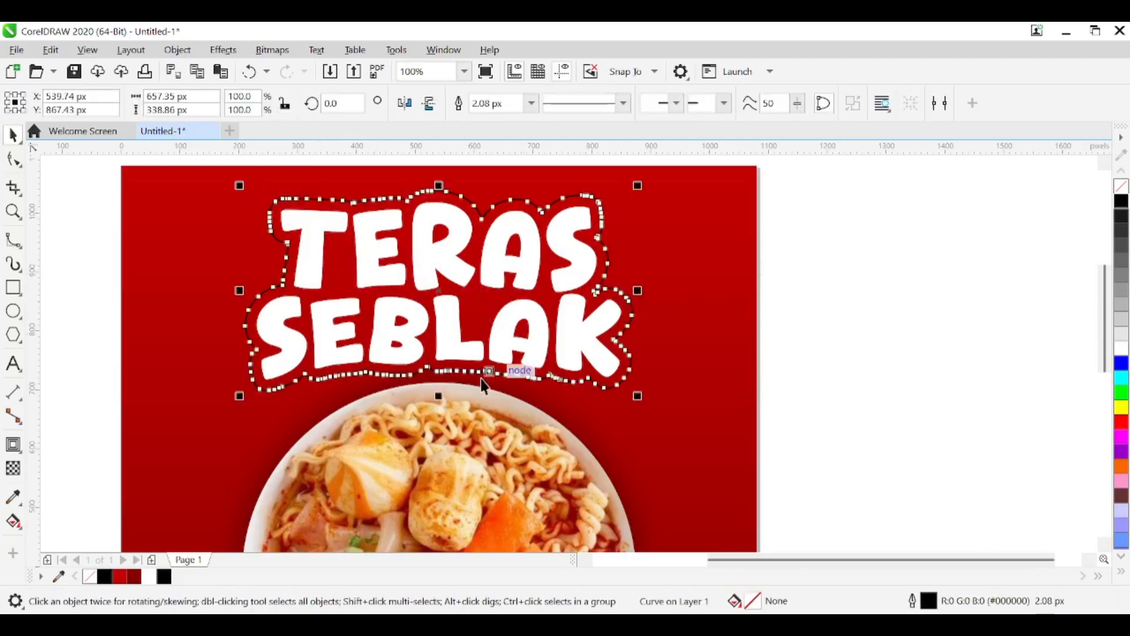
Fill the outer contour around the title with red #C40001, remove its outline and place it behind the white letters.
{"action": "left_click", "coordinate": [135, 580]}
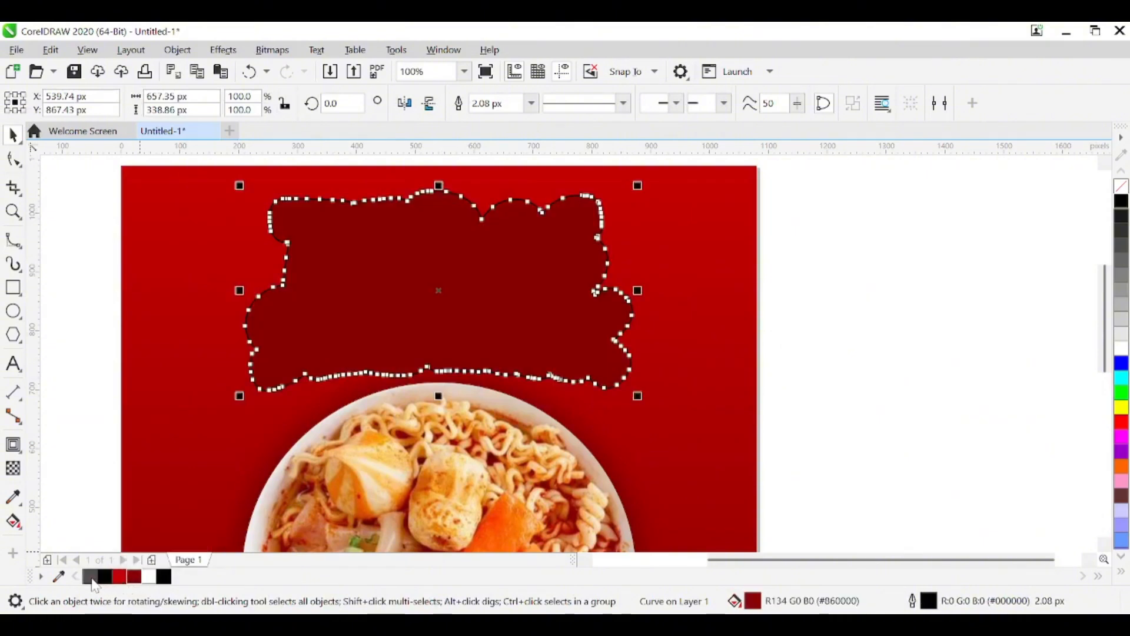
{"action": "right_click", "coordinate": [91, 578]}
{"action": "left_click", "coordinate": [119, 577]}
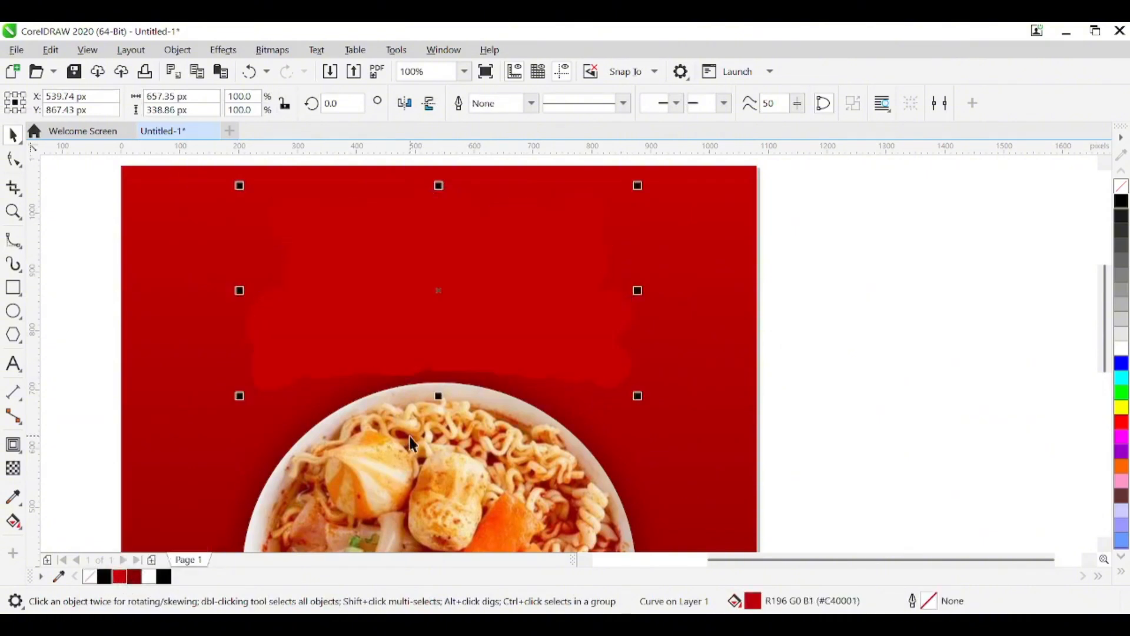
{"action": "key", "text": "ctrl+Page_Down"}
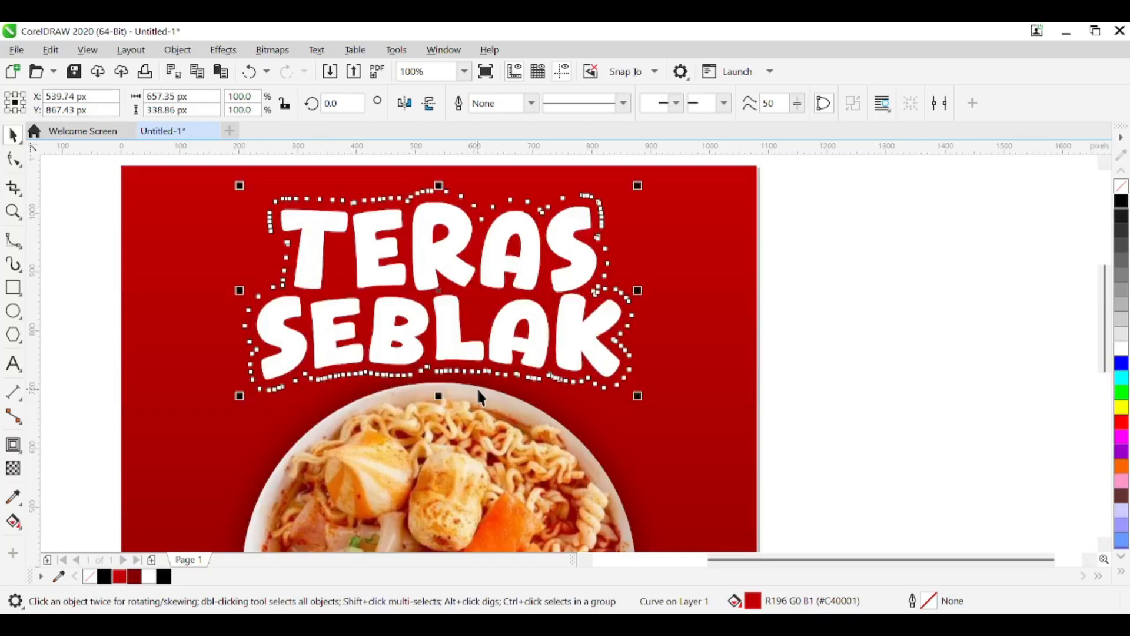
Add a flat black drop shadow to the title's red contour shape, offset about 13.45 px horizontally and -12 px vertically.
{"action": "left_click", "coordinate": [14, 445]}
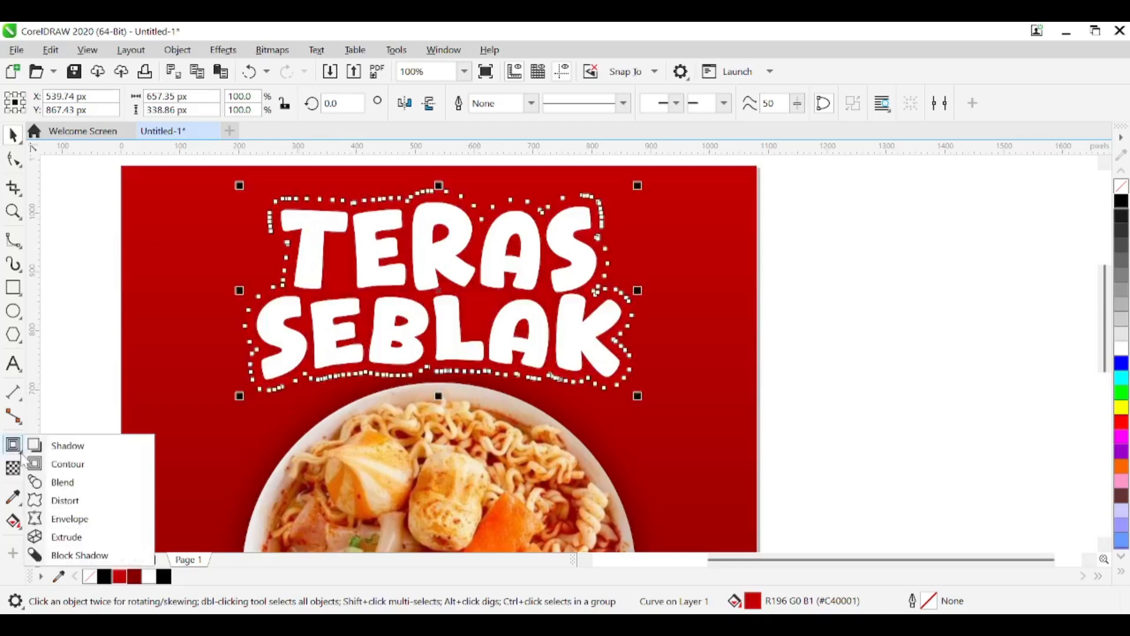
{"action": "left_click", "coordinate": [65, 448]}
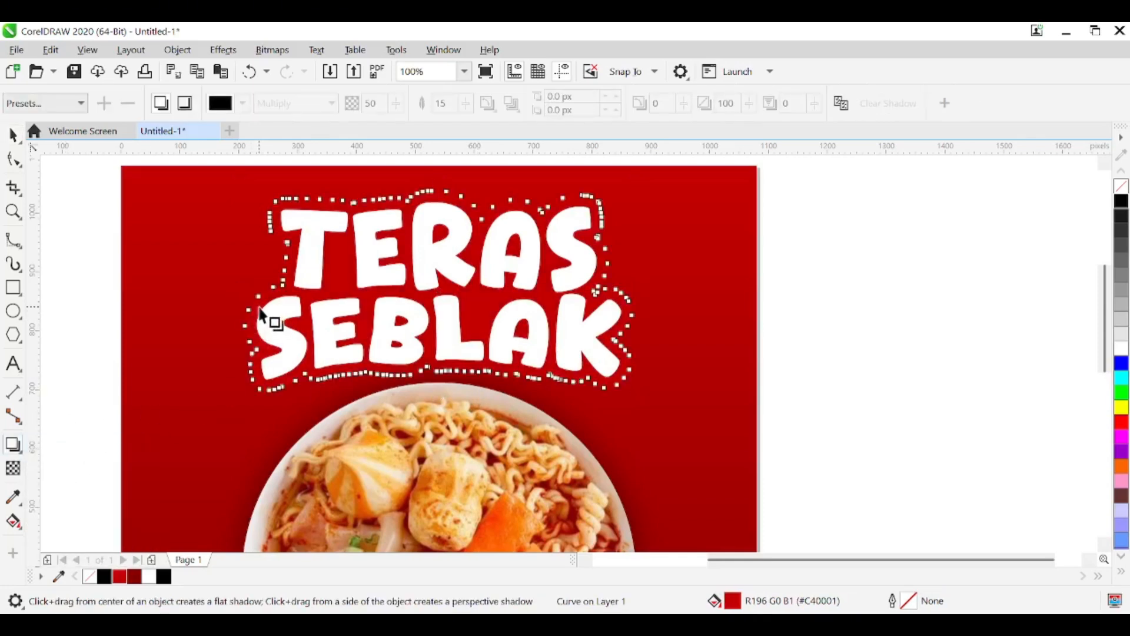
{"action": "left_click_drag", "start_coordinate": [263, 313], "coordinate": [643, 311]}
{"action": "left_click_drag", "start_coordinate": [326, 259], "coordinate": [688, 242]}
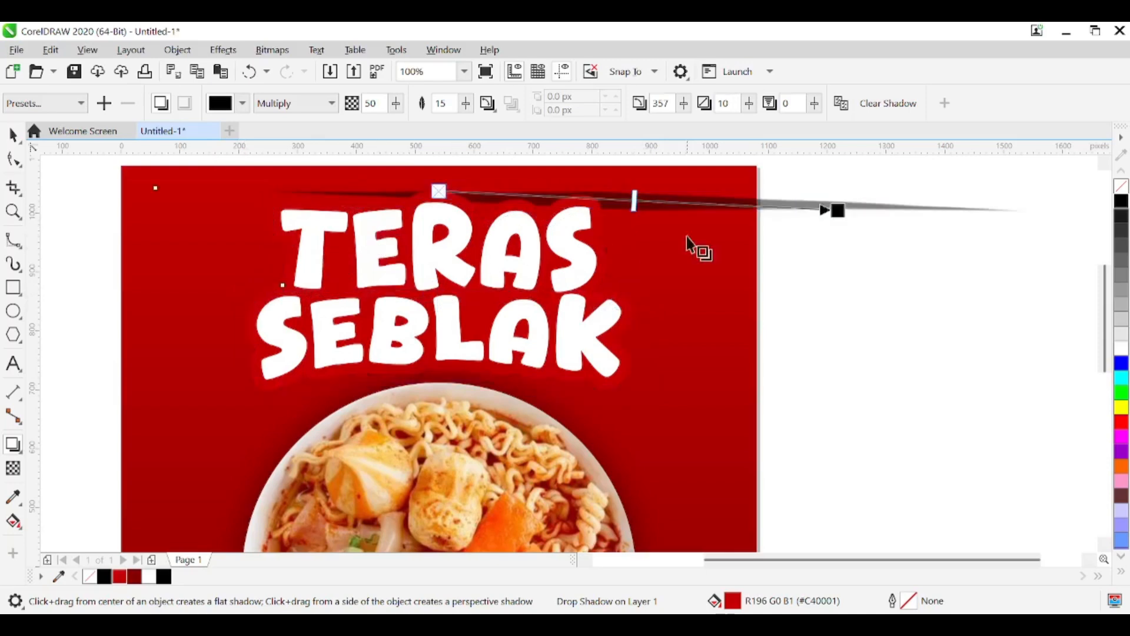
{"action": "left_click_drag", "start_coordinate": [433, 198], "coordinate": [434, 296]}
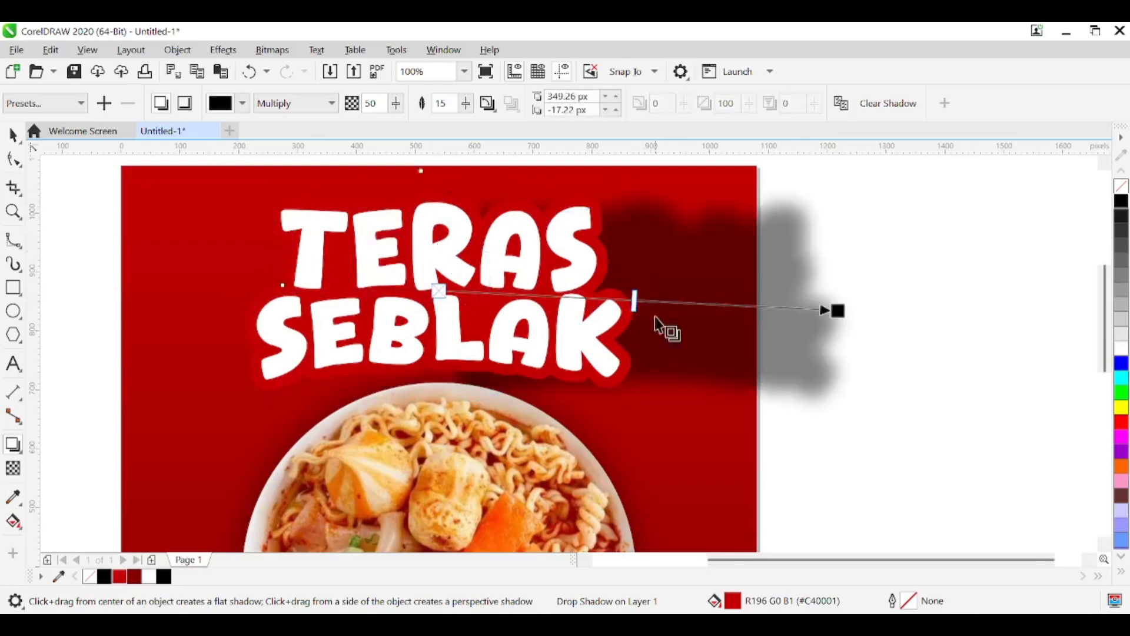
{"action": "left_click_drag", "start_coordinate": [849, 310], "coordinate": [559, 396]}
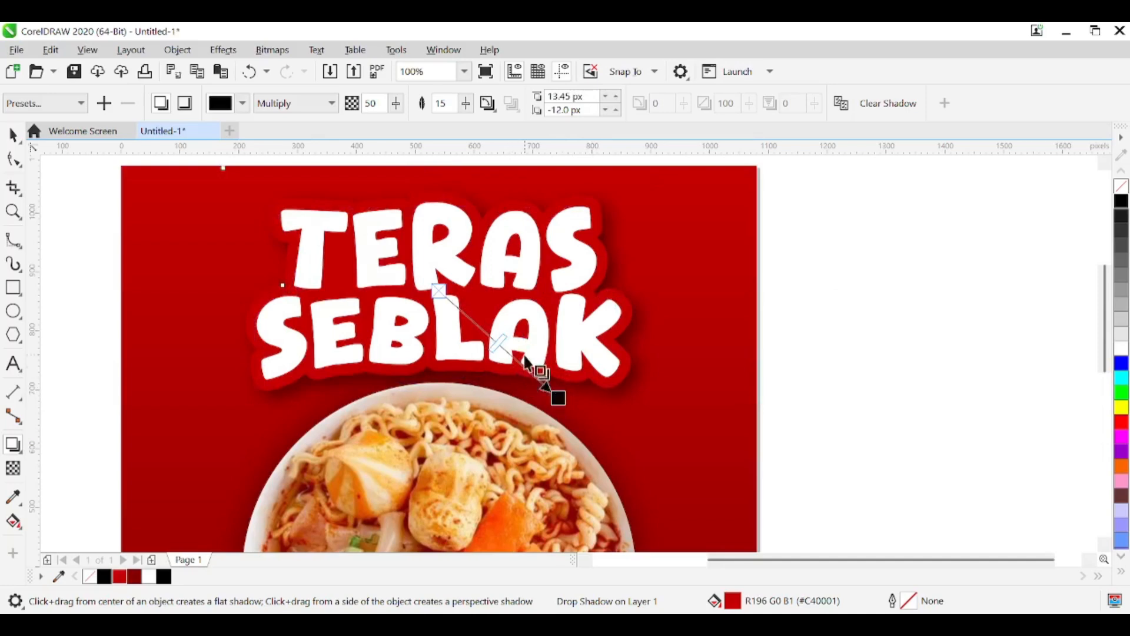
{"action": "scroll", "coordinate": [415, 305], "scroll_direction": "down", "scroll_amount": 2}
{"action": "scroll", "coordinate": [377, 300], "scroll_direction": "up", "scroll_amount": 2}
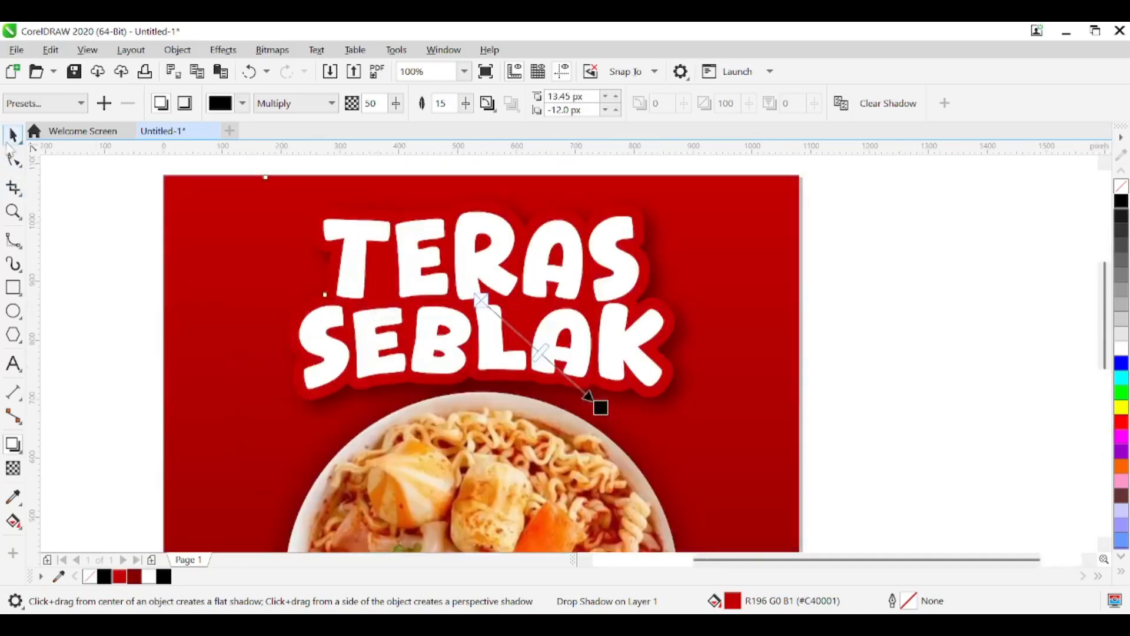
{"action": "left_click", "coordinate": [13, 134]}
{"action": "left_click", "coordinate": [918, 315]}
{"action": "left_click_drag", "start_coordinate": [873, 377], "coordinate": [878, 330]}
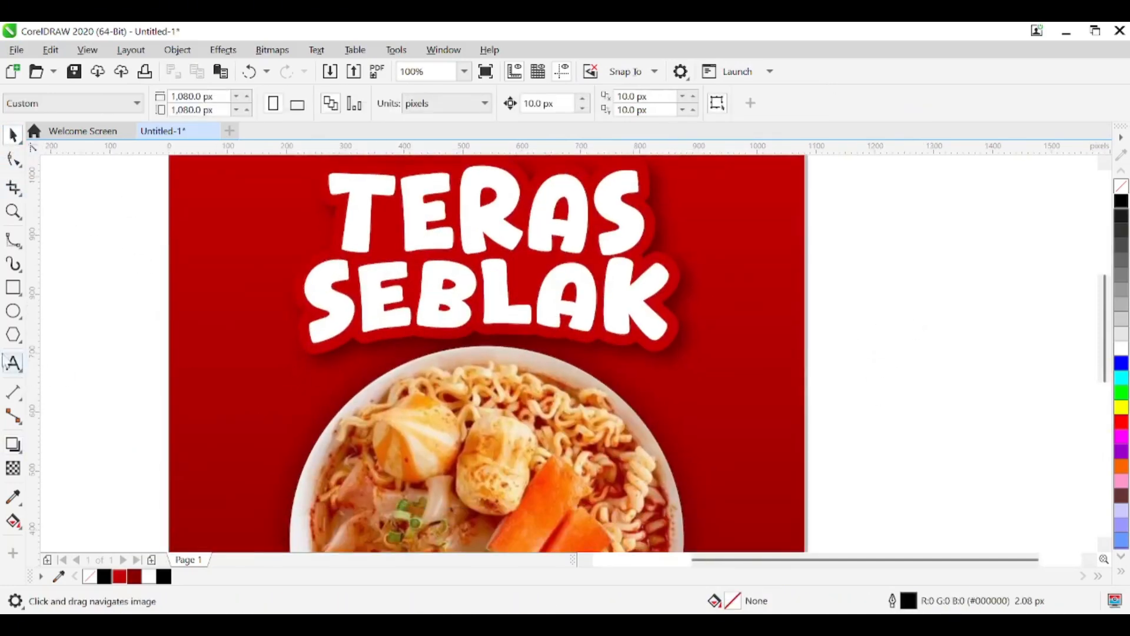
{"action": "left_click", "coordinate": [13, 241]}
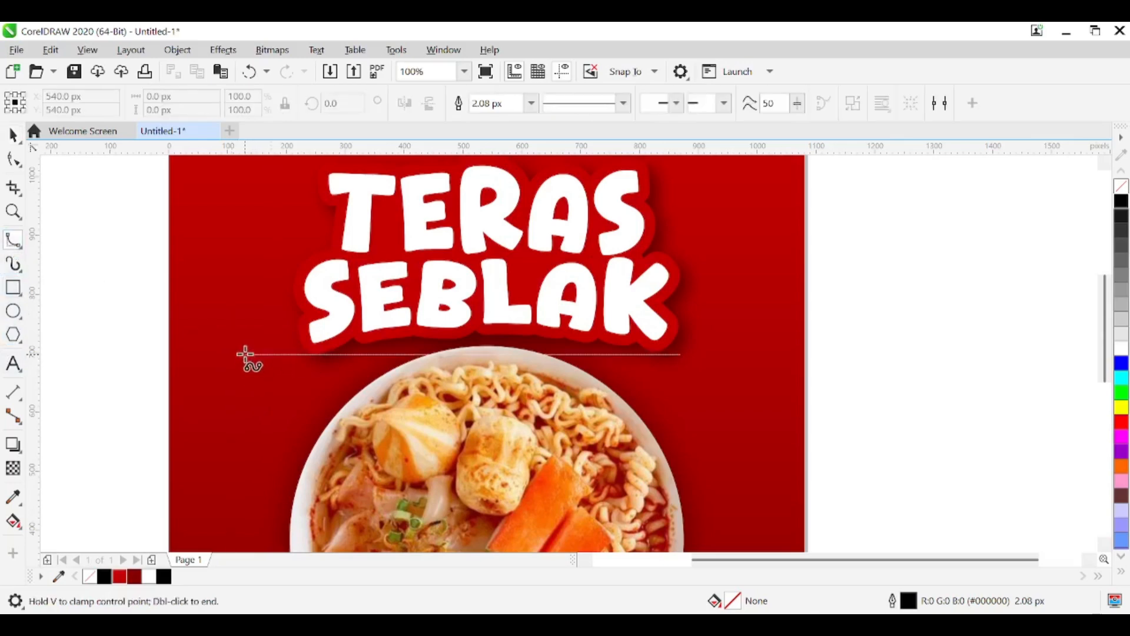
{"action": "left_click", "coordinate": [245, 354]}
{"action": "left_click", "coordinate": [412, 391]}
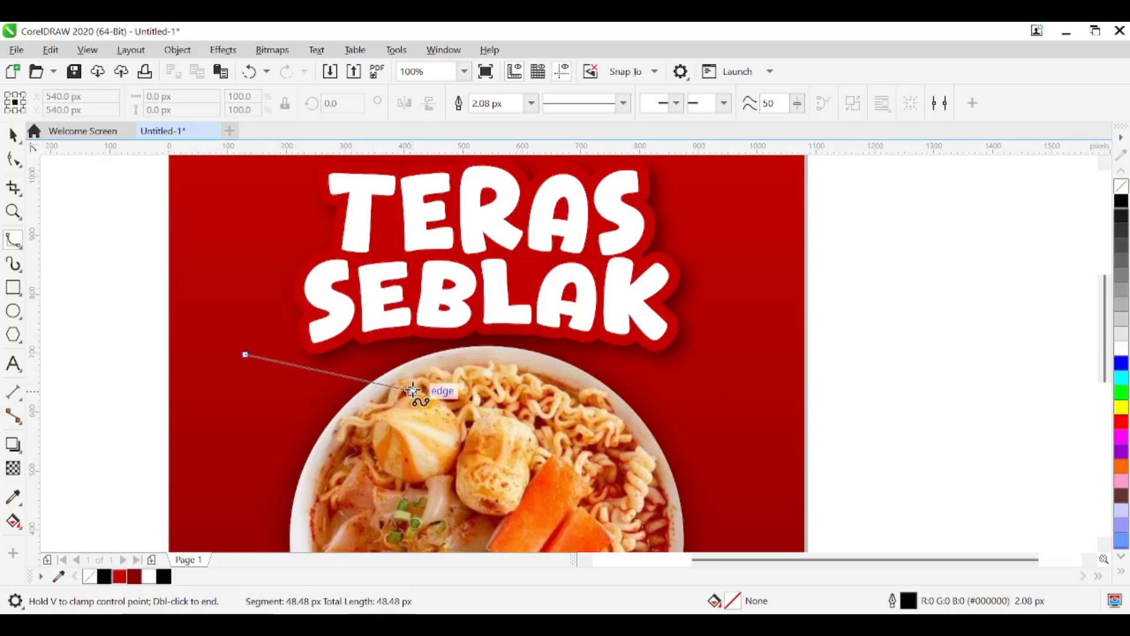
{"action": "double_click", "coordinate": [508, 358]}
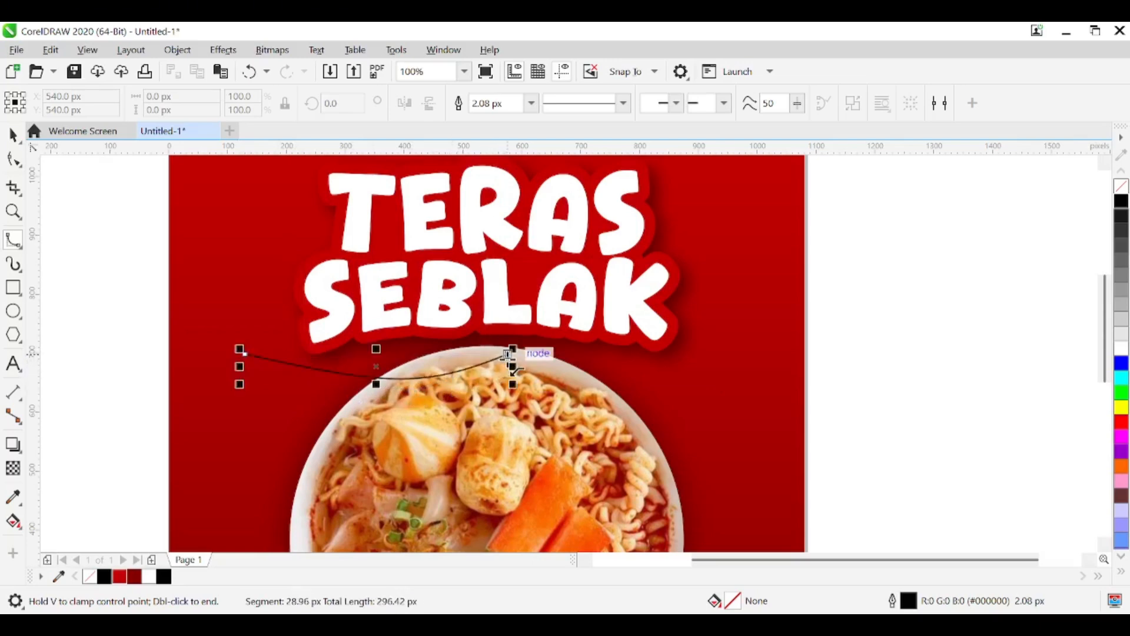
{"action": "key", "text": "ctrl+z"}
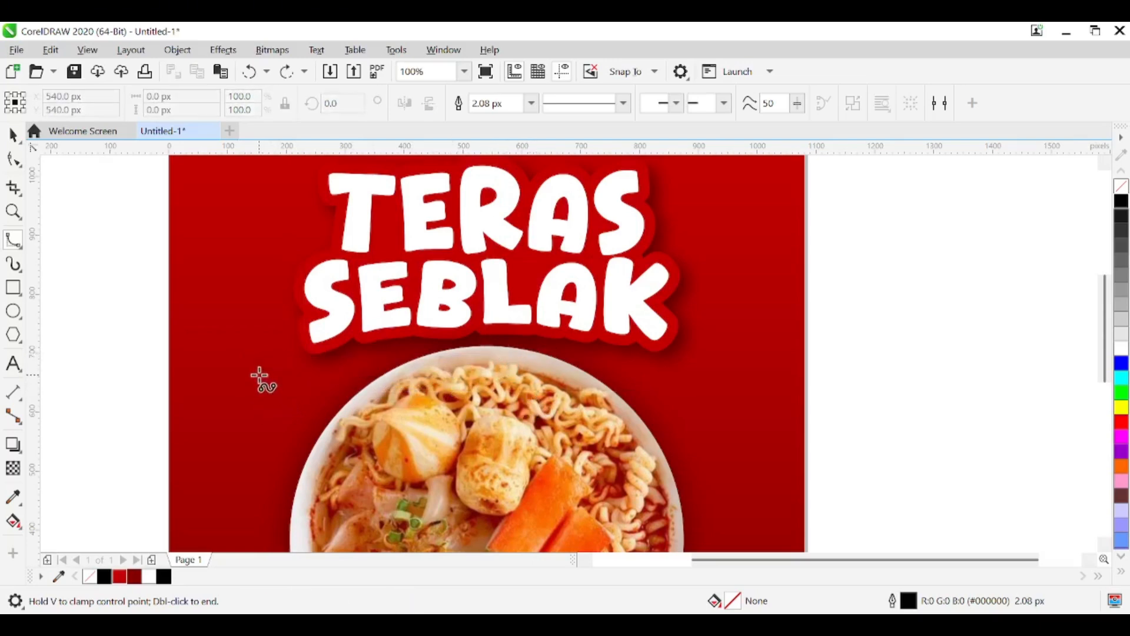
Draw an open wavy B-spline curve about 762 px wide and 46 px high across the bowl's upper part, below the title.
{"action": "left_click", "coordinate": [259, 375]}
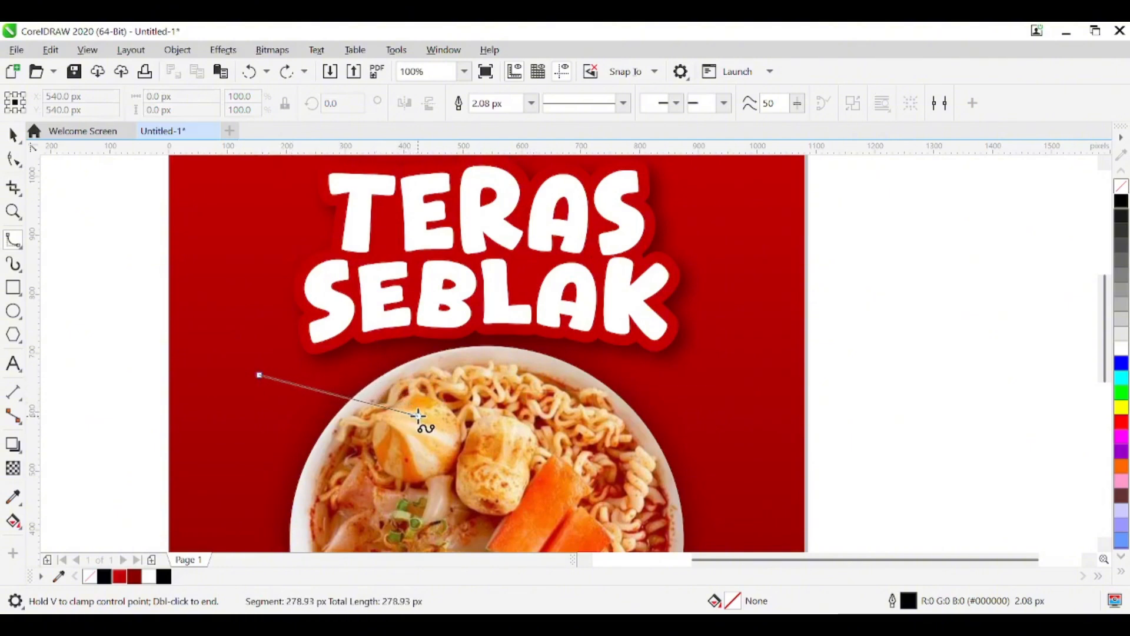
{"action": "left_click", "coordinate": [419, 416]}
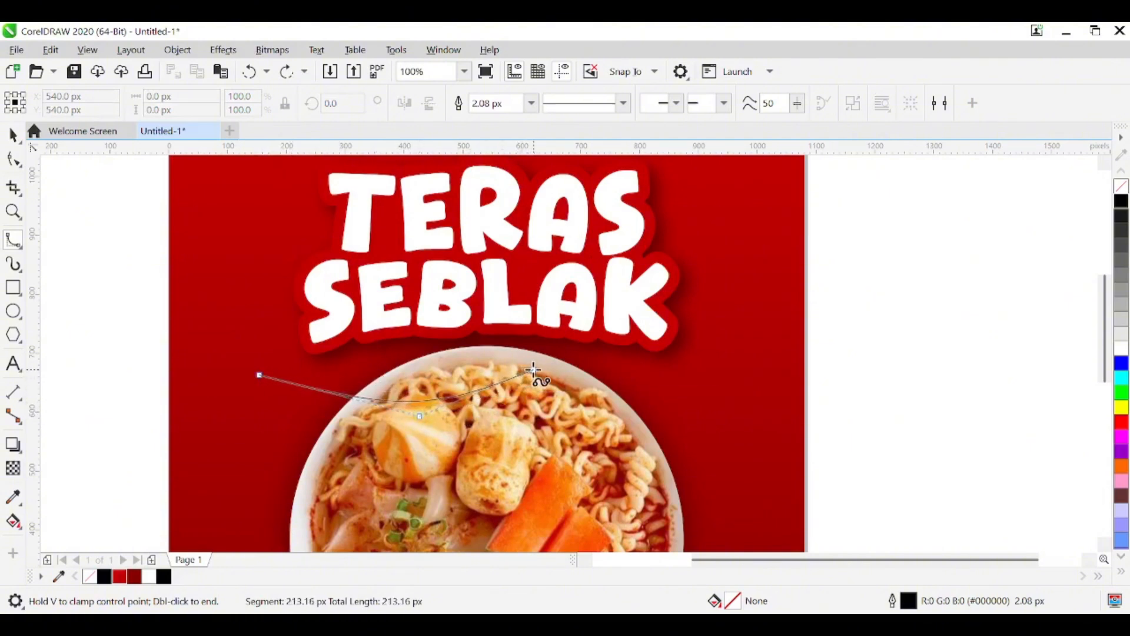
{"action": "left_click", "coordinate": [546, 372]}
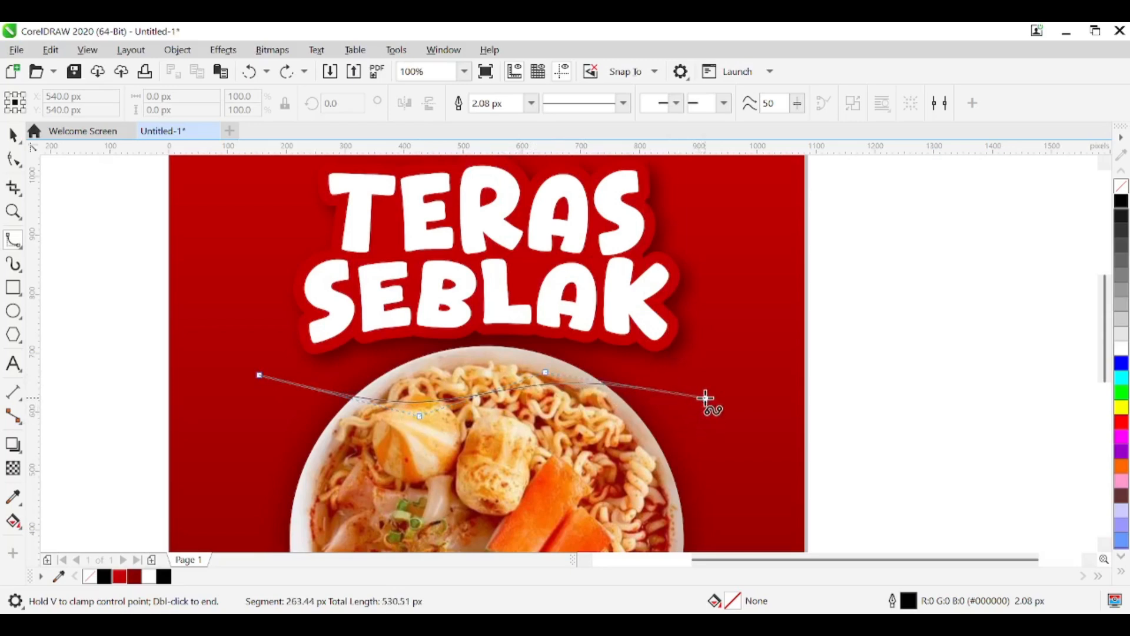
{"action": "left_click", "coordinate": [707, 400]}
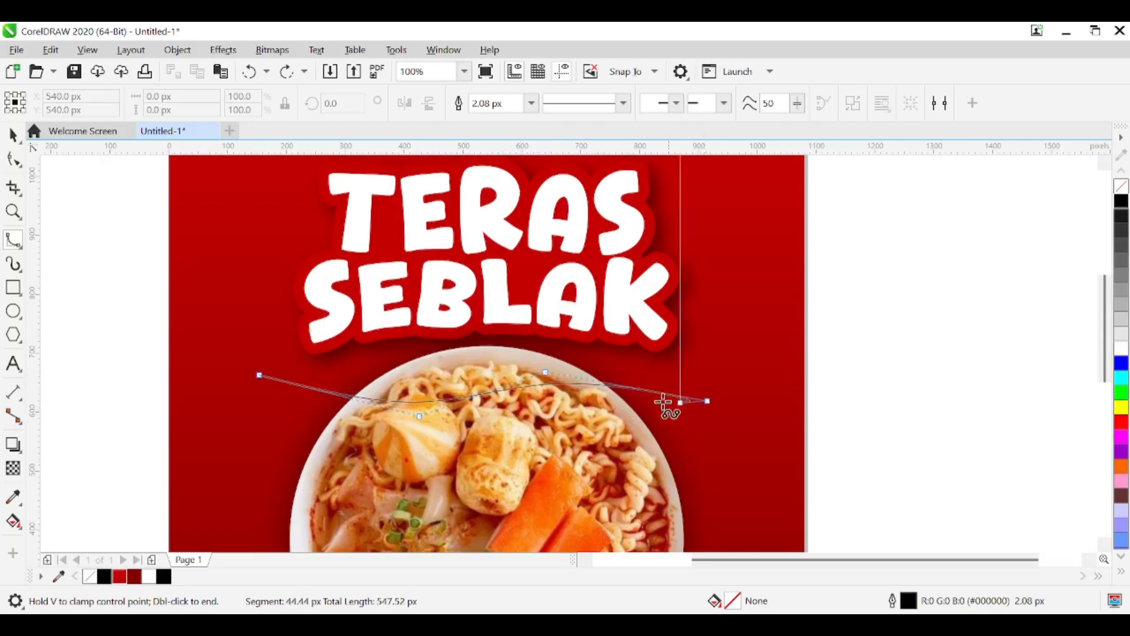
{"action": "double_click", "coordinate": [709, 401]}
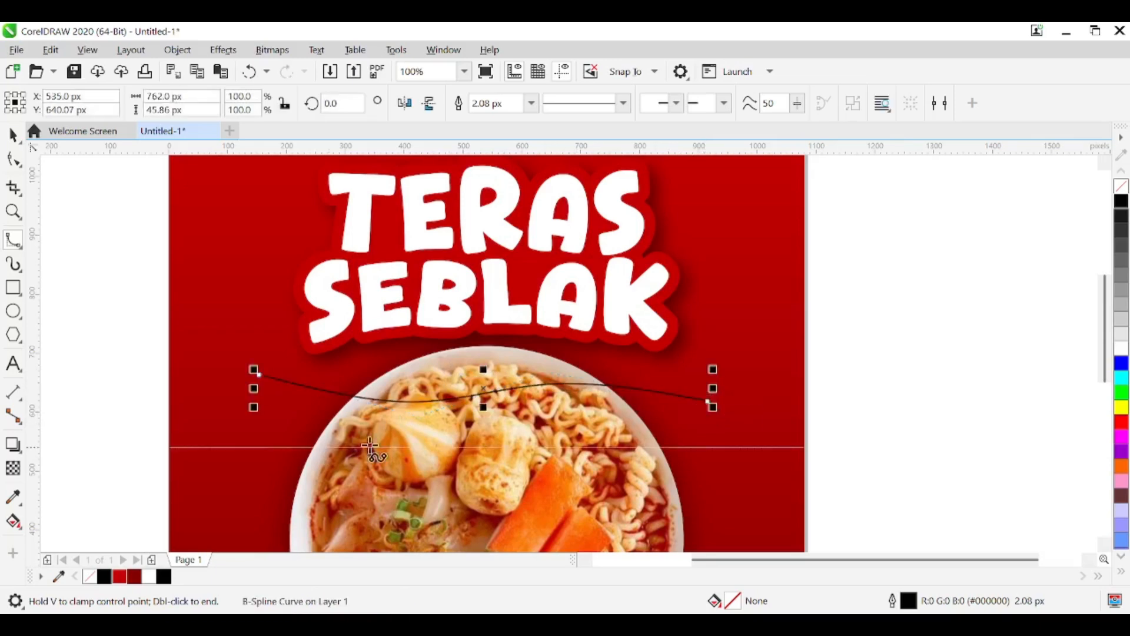
{"action": "left_click", "coordinate": [13, 135]}
Add the artistic text line "Rasakan Sensasi Pedasnya!" just above the wavy curve.
{"action": "left_click", "coordinate": [13, 364]}
{"action": "left_click", "coordinate": [199, 346]}
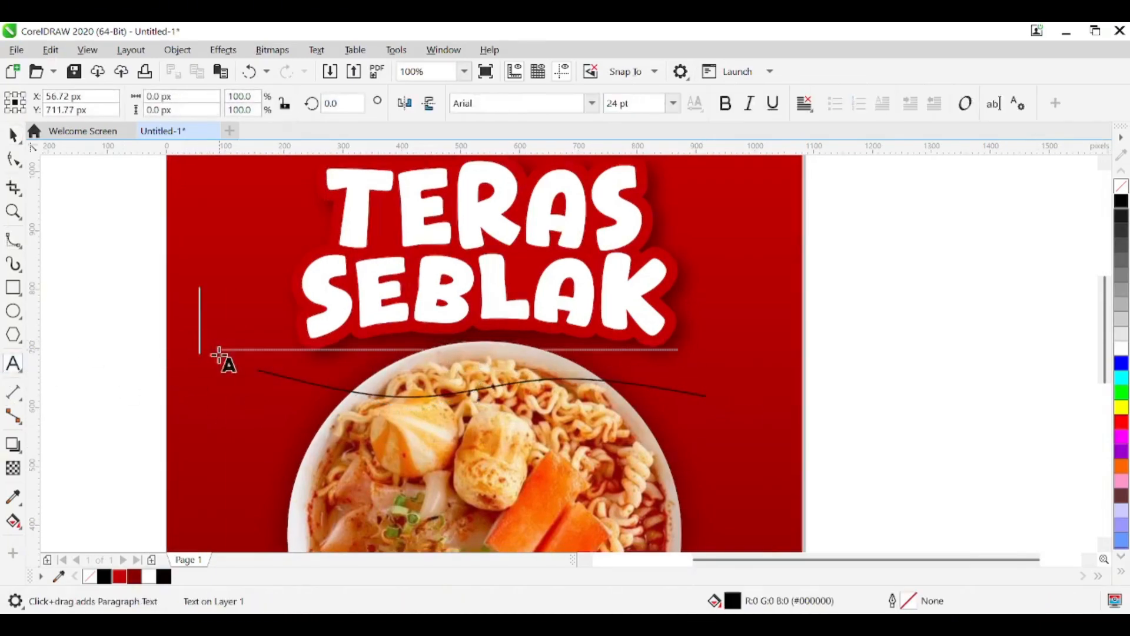
{"action": "type", "text": "Rasaka"}
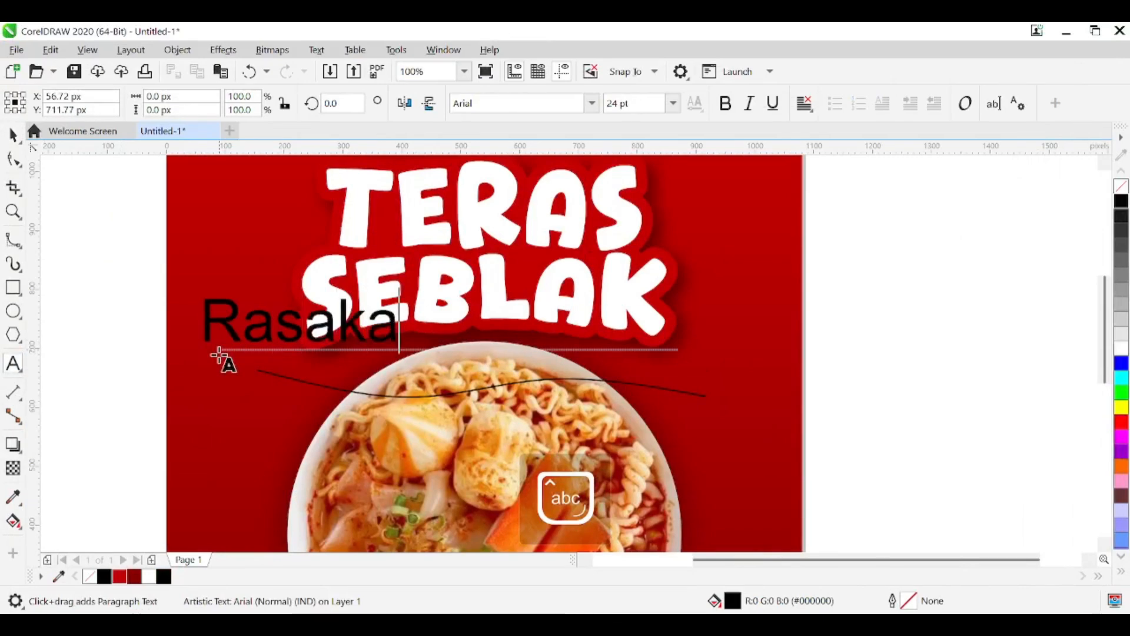
{"action": "type", "text": "n Sens"}
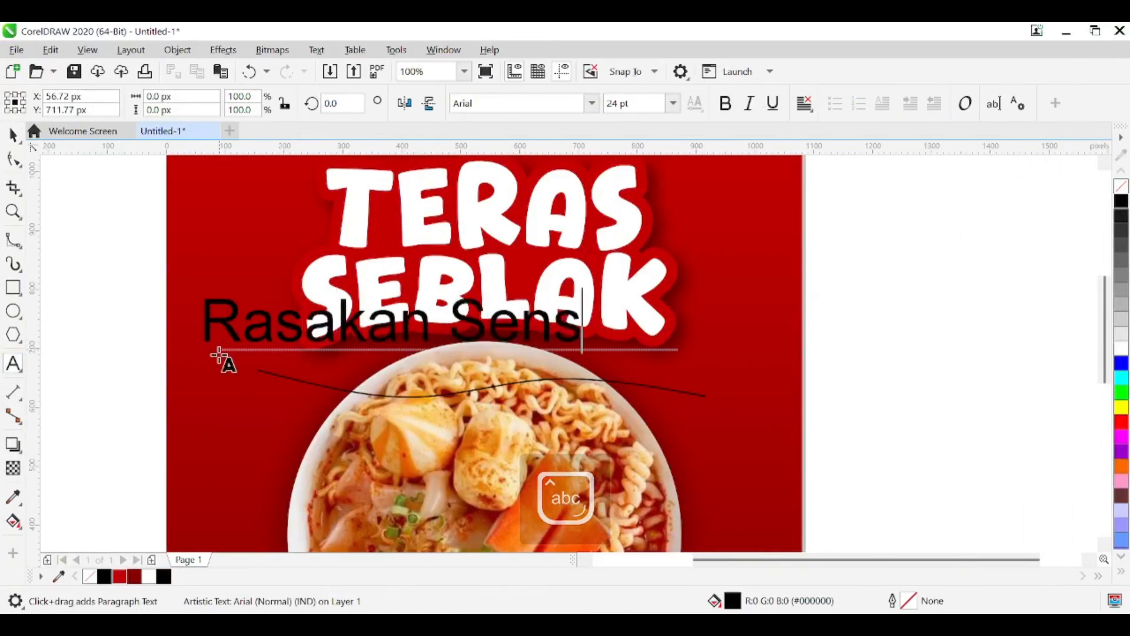
{"action": "type", "text": "asi Pe"}
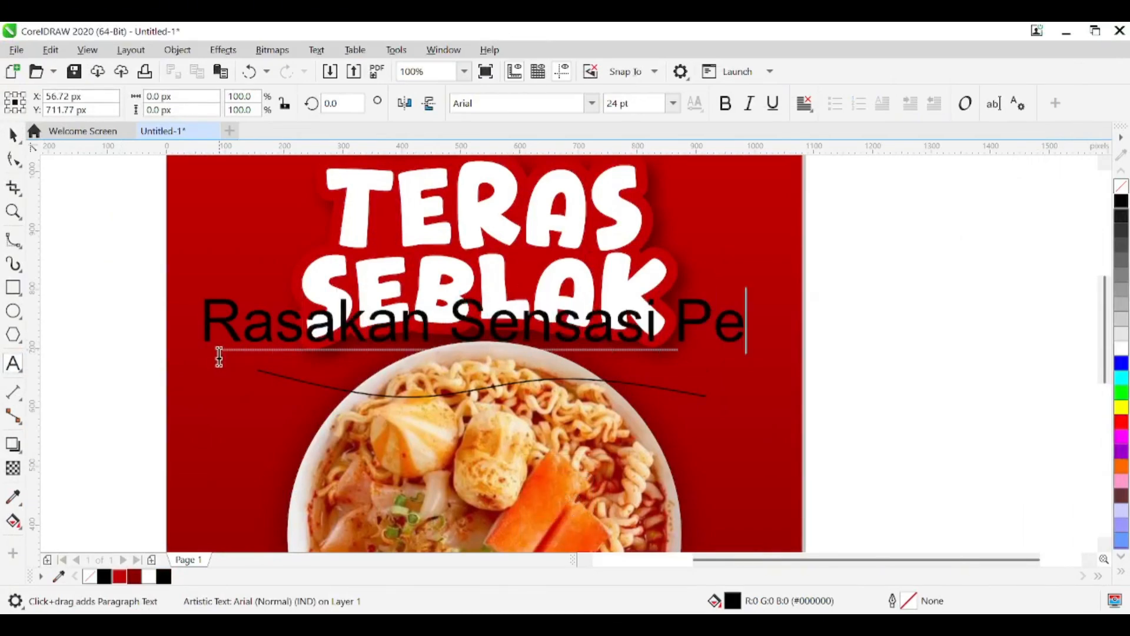
{"action": "type", "text": "dasnya"}
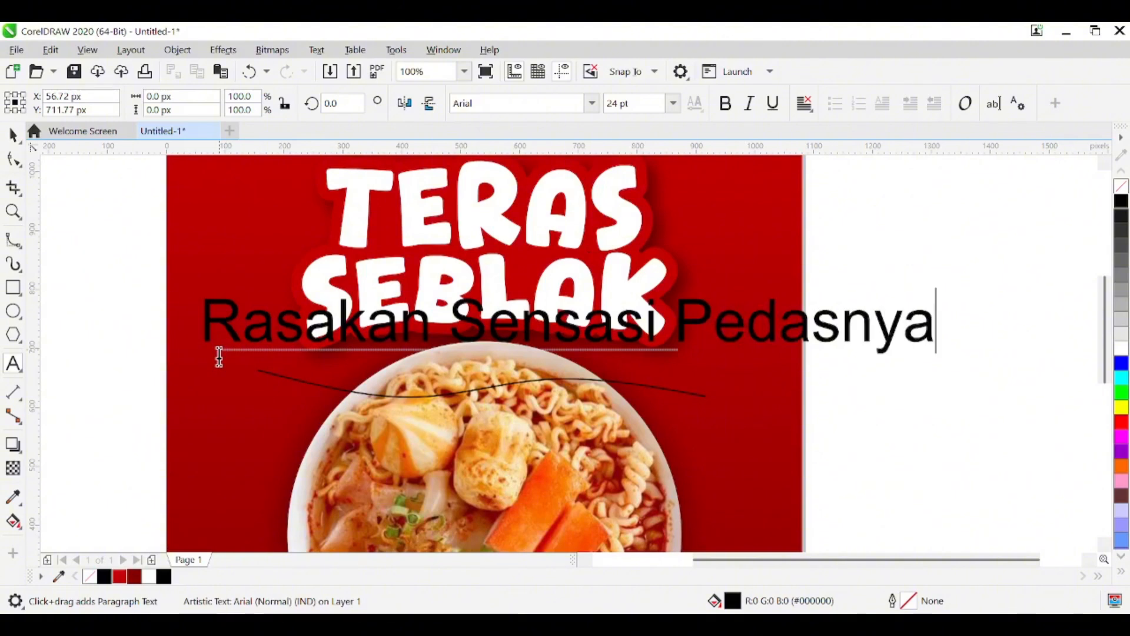
{"action": "type", "text": "!"}
{"action": "left_click", "coordinate": [13, 135]}
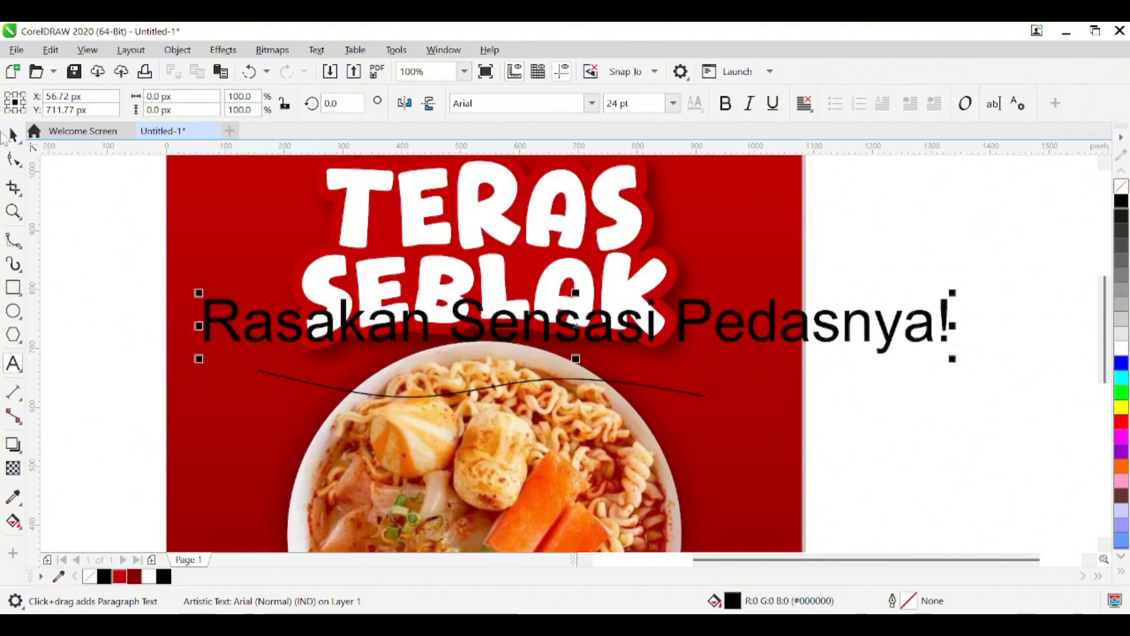
Fit the "Rasakan Sensasi Pedasnya!" text to the wavy curve and set its font size to 10 pt.
{"action": "left_click", "coordinate": [665, 392]}
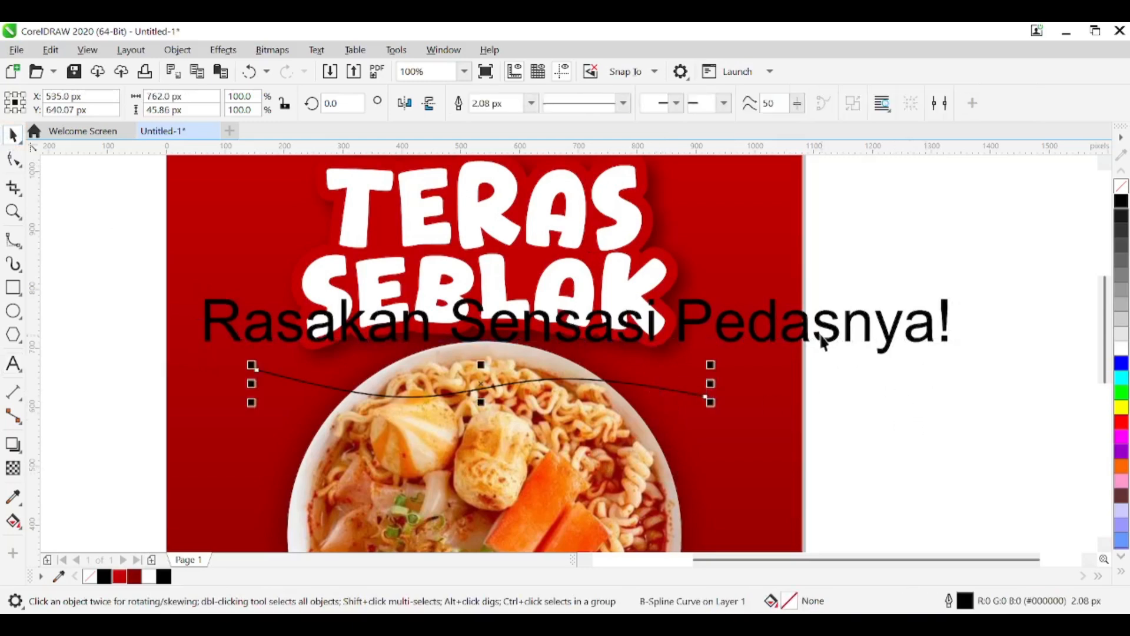
{"action": "left_click", "coordinate": [828, 329]}
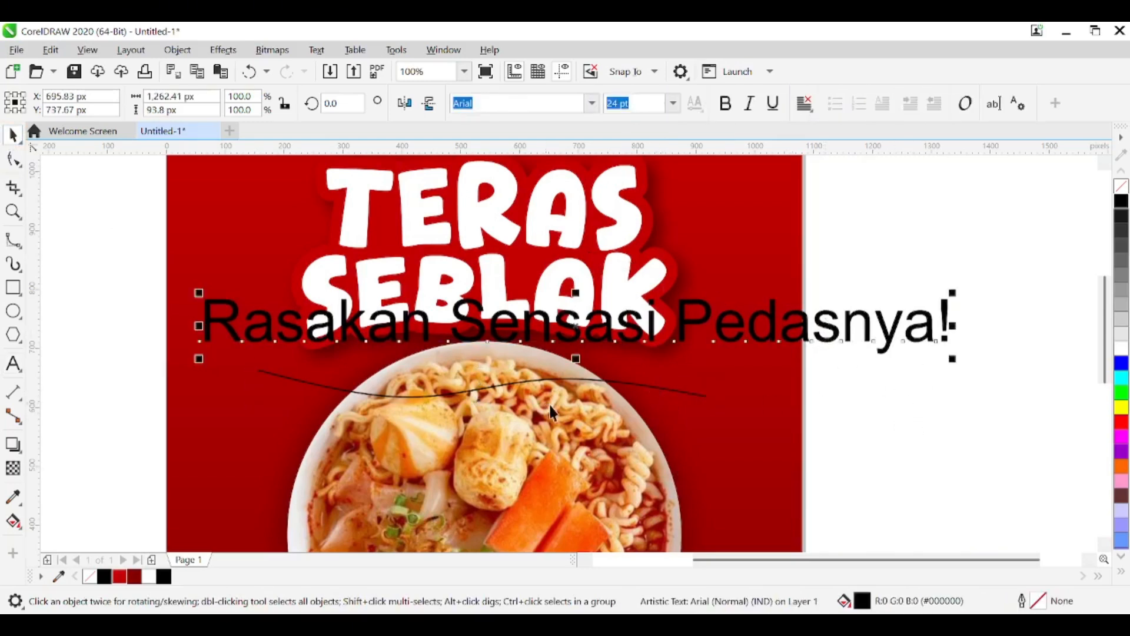
{"action": "left_click", "coordinate": [570, 385], "text": "shift"}
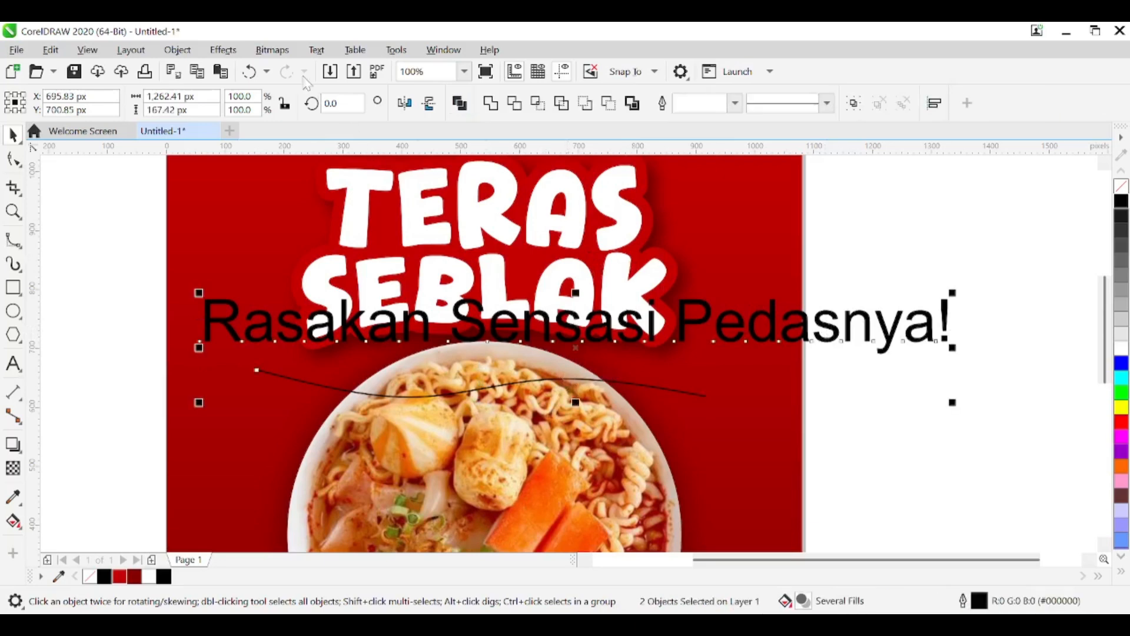
{"action": "left_click", "coordinate": [316, 49]}
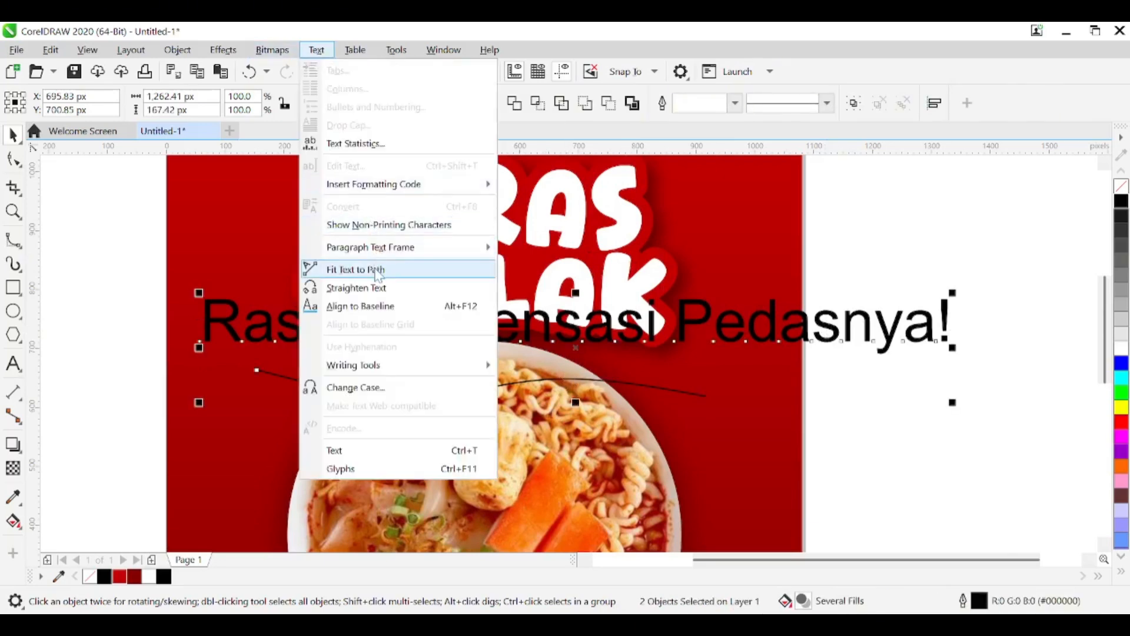
{"action": "left_click", "coordinate": [377, 274]}
{"action": "type", "text": "10"}
{"action": "key", "text": "Return"}
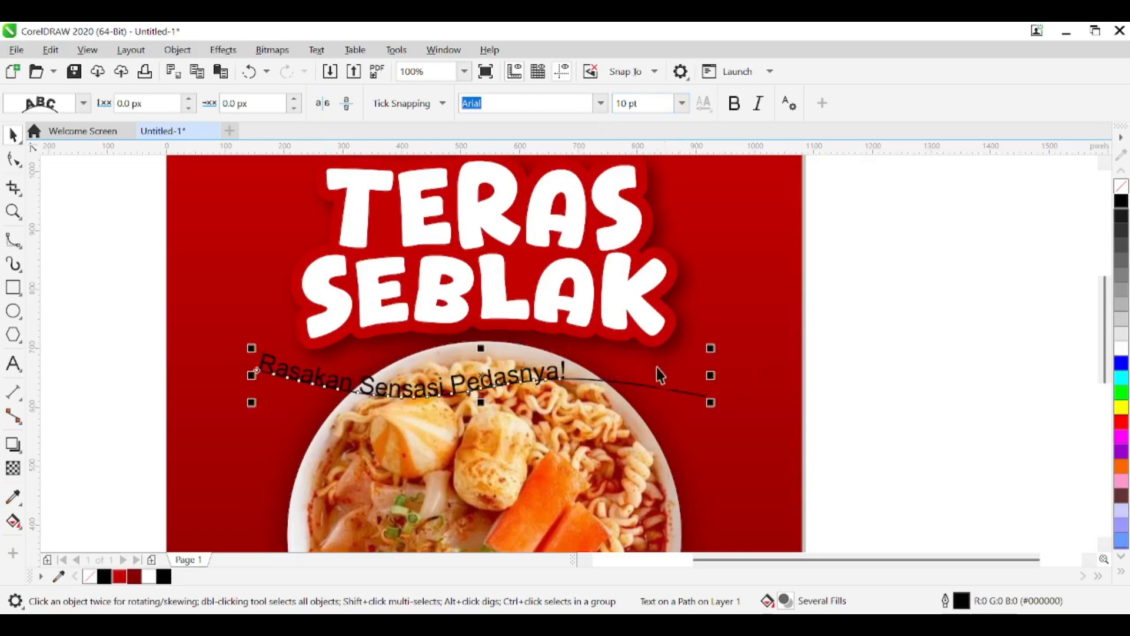
Enlarge the tagline on the curve to about 12.5 pt and shift it along the path so it sits centred.
{"action": "left_click_drag", "start_coordinate": [462, 380], "coordinate": [533, 373]}
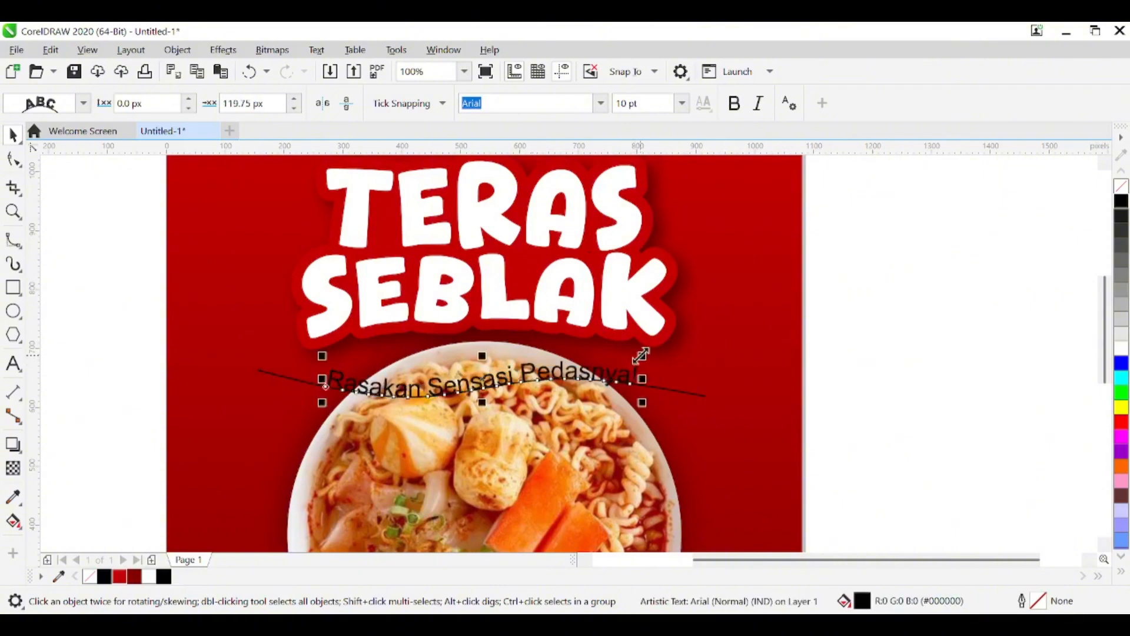
{"action": "left_click_drag", "start_coordinate": [642, 355], "coordinate": [723, 327]}
{"action": "left_click_drag", "start_coordinate": [552, 372], "coordinate": [510, 373]}
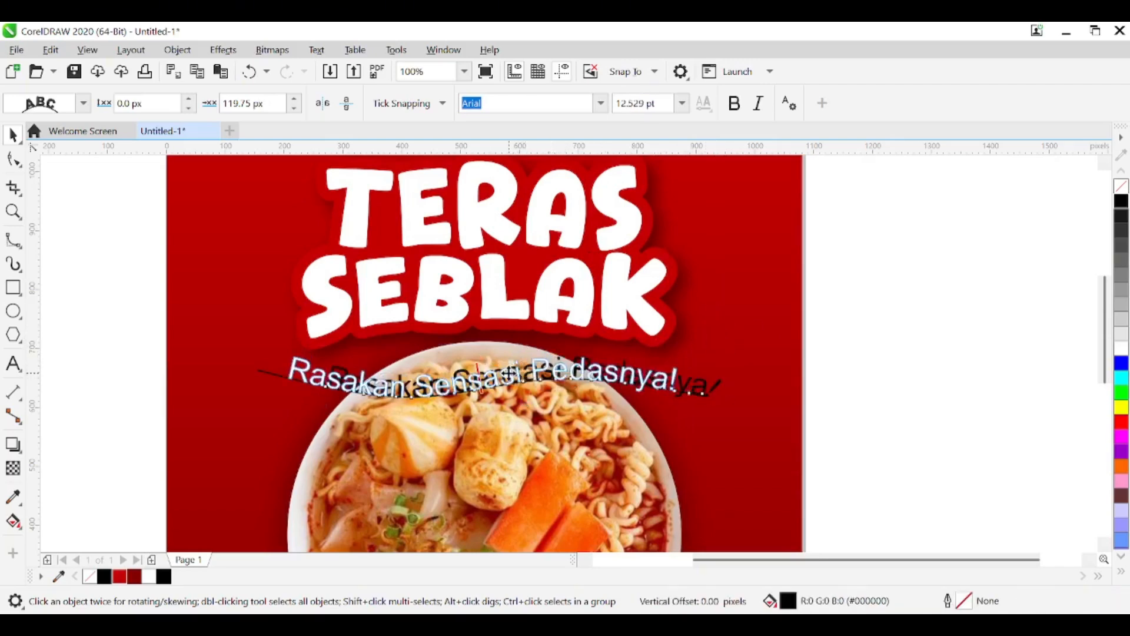
{"action": "left_click_drag", "start_coordinate": [510, 373], "coordinate": [507, 372]}
Select only the wavy path under the tagline and remove its outline.
{"action": "left_click", "coordinate": [692, 395]}
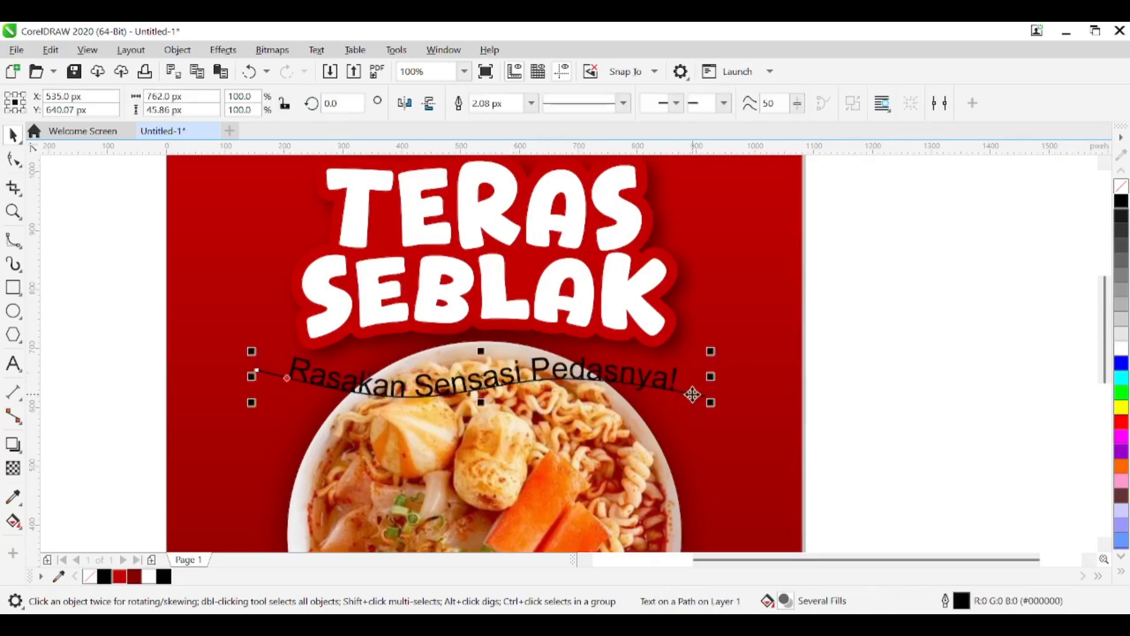
{"action": "right_click", "coordinate": [692, 394]}
{"action": "left_click", "coordinate": [676, 394]}
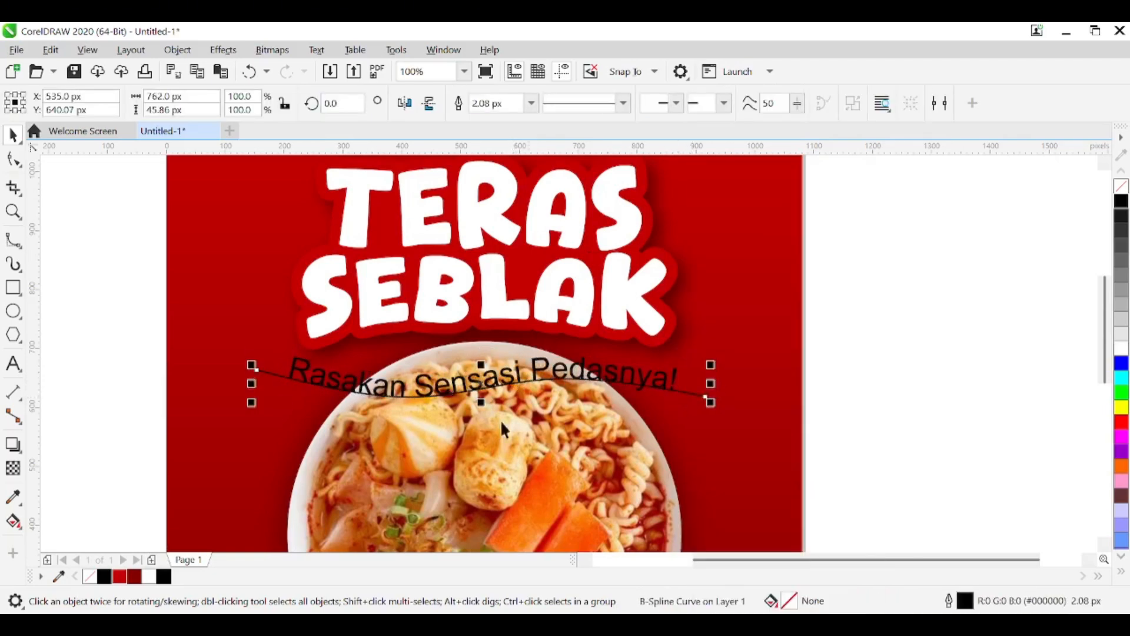
{"action": "right_click", "coordinate": [90, 577]}
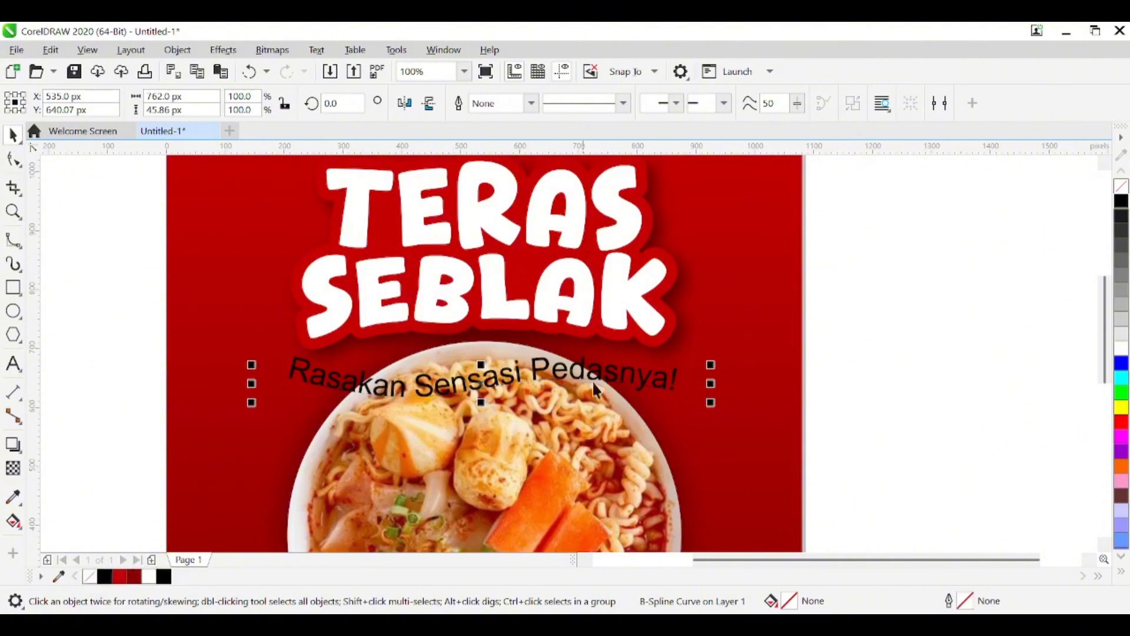
Make the "Rasakan Sensasi Pedasnya!" tagline bold and convert its text to curves.
{"action": "left_click", "coordinate": [657, 386]}
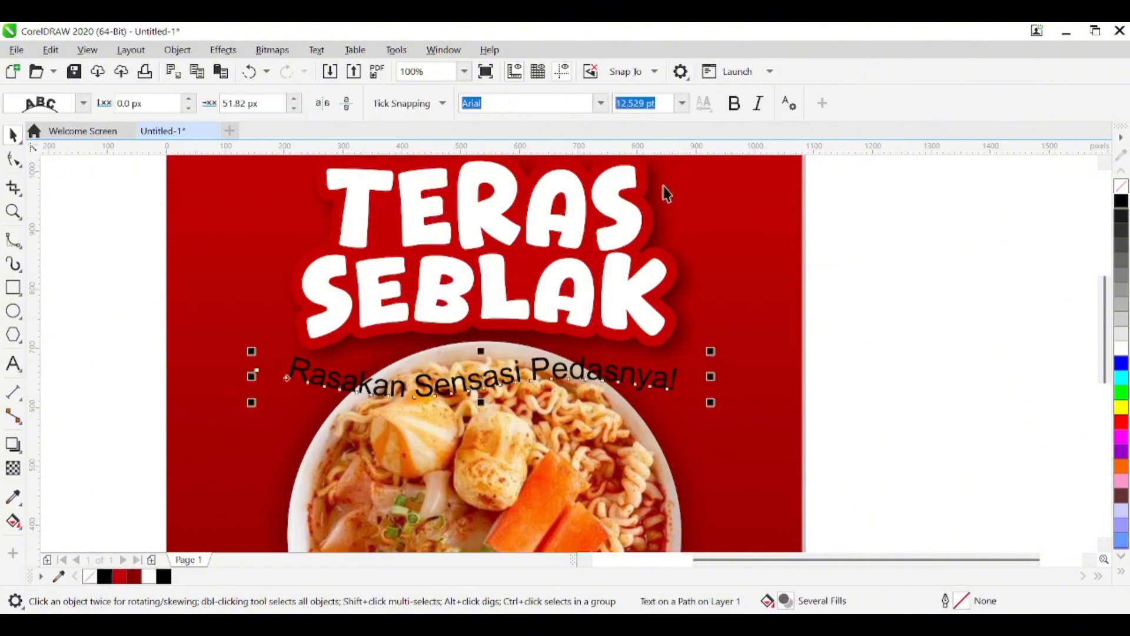
{"action": "left_click", "coordinate": [735, 109]}
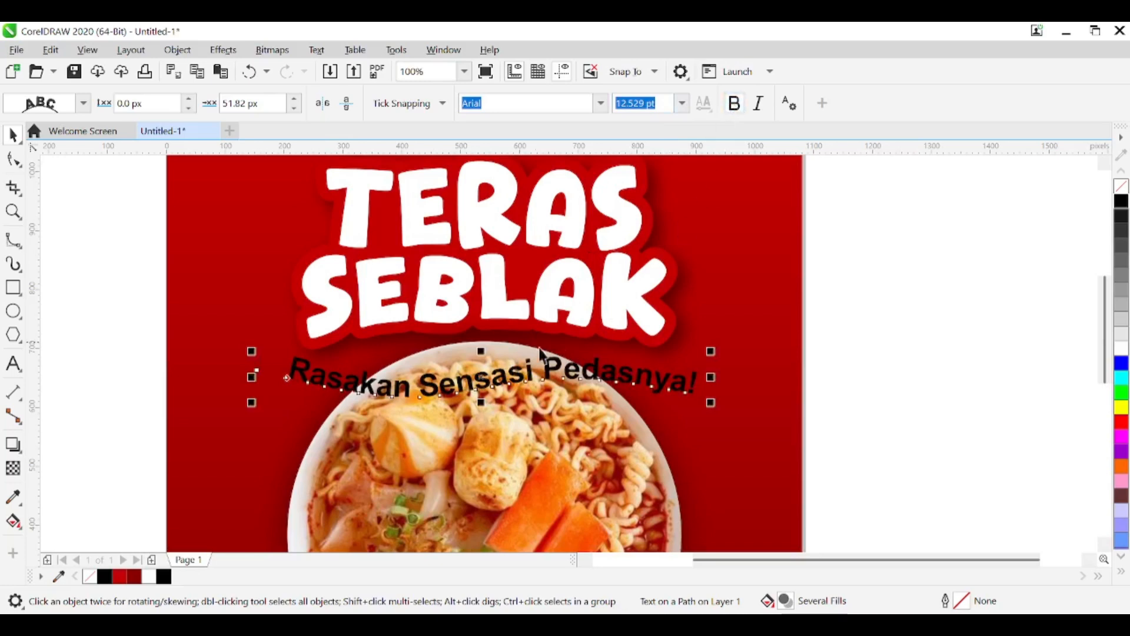
{"action": "right_click", "coordinate": [509, 377]}
{"action": "left_click", "coordinate": [533, 274]}
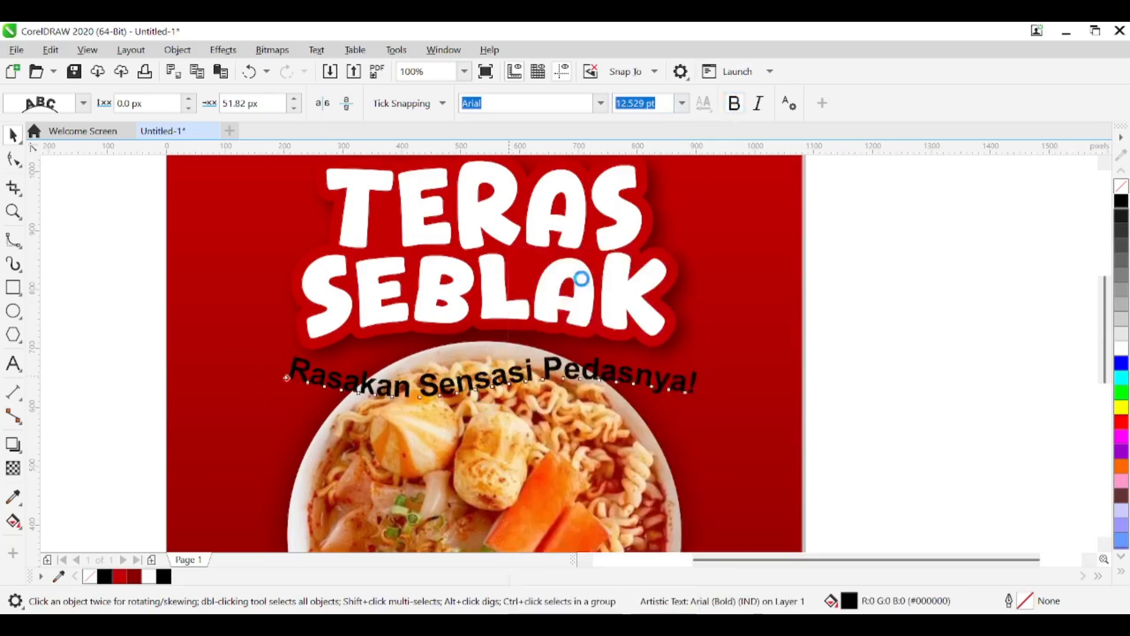
{"action": "left_click", "coordinate": [854, 104]}
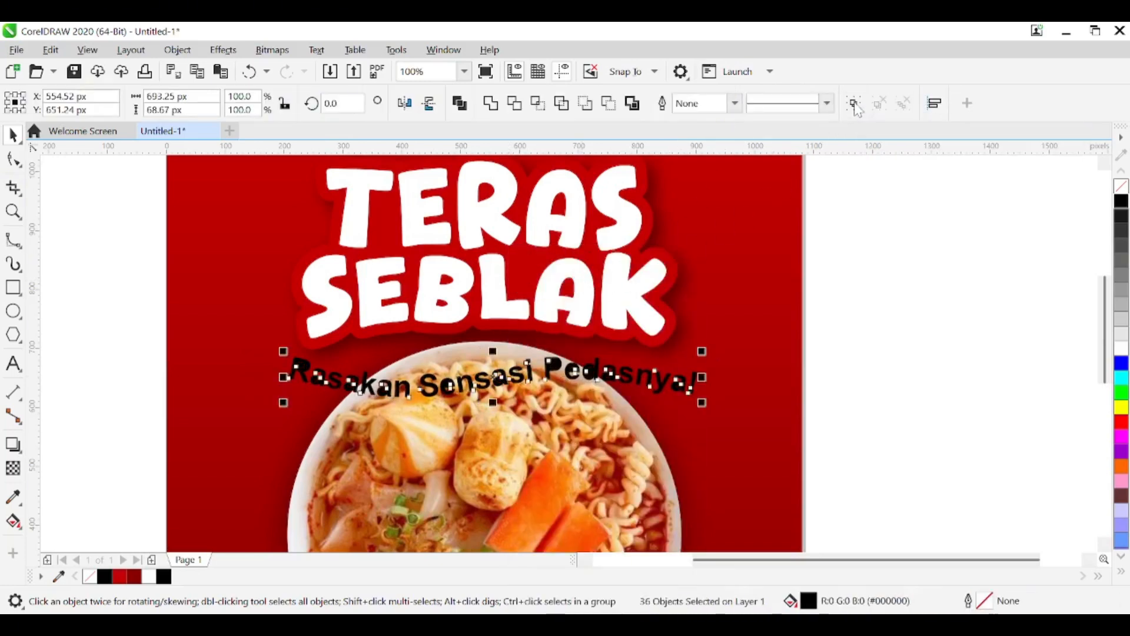
{"action": "left_click", "coordinate": [820, 351]}
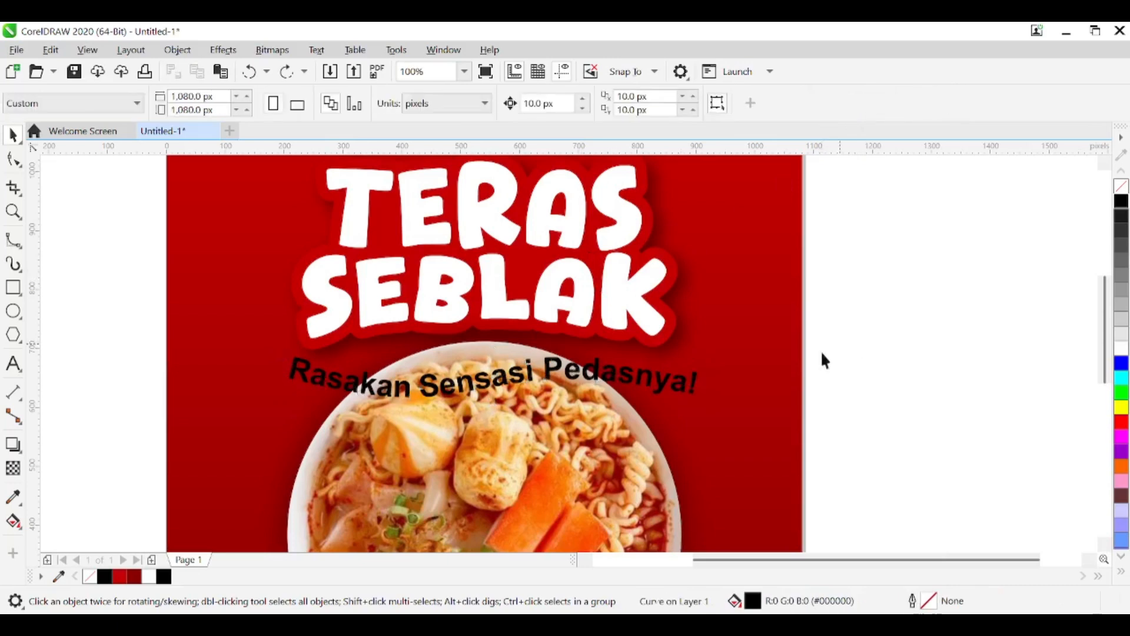
Centre the tagline horizontally on the noodle bowl and fill it with white.
{"action": "left_click", "coordinate": [687, 388]}
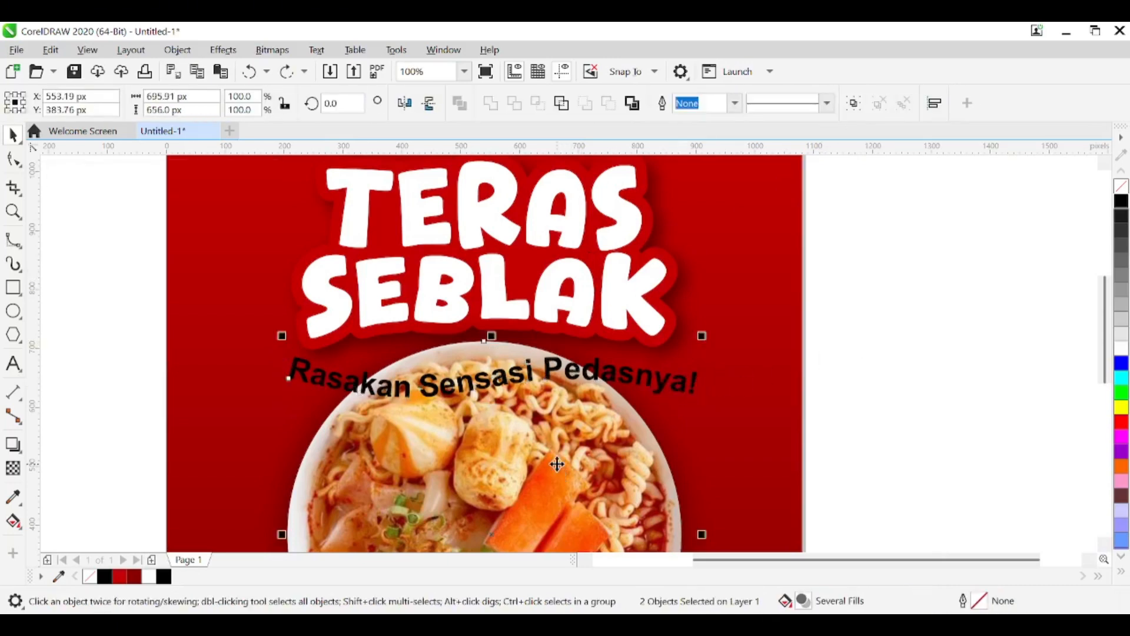
{"action": "left_click_drag", "start_coordinate": [557, 460], "coordinate": [549, 461]}
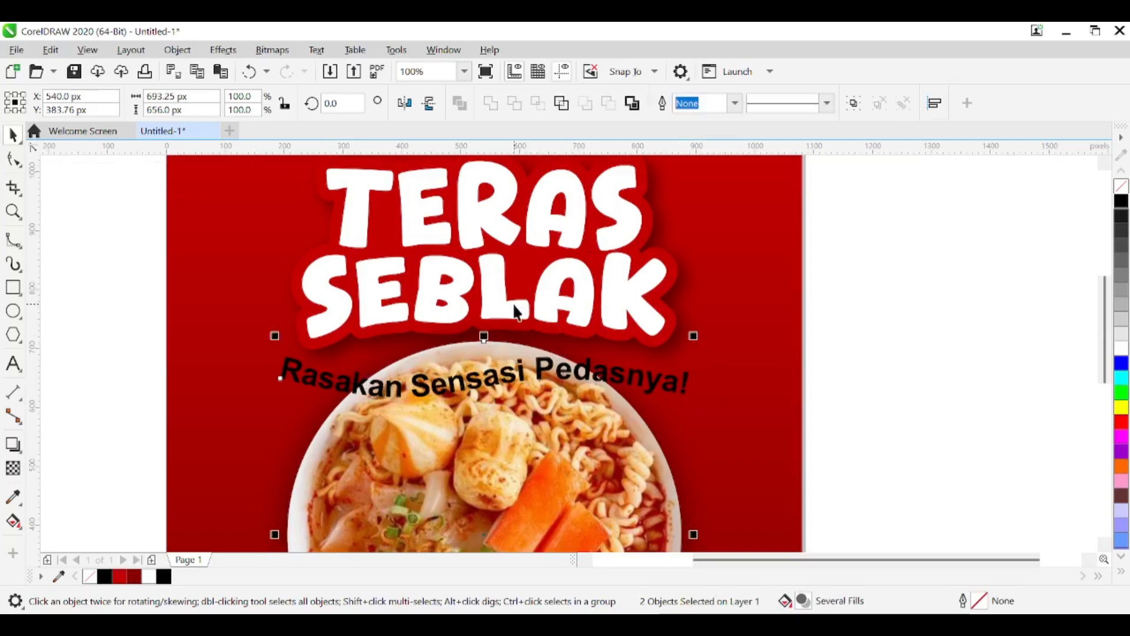
{"action": "left_click", "coordinate": [916, 363]}
{"action": "scroll", "coordinate": [555, 390], "scroll_direction": "down", "scroll_amount": 1}
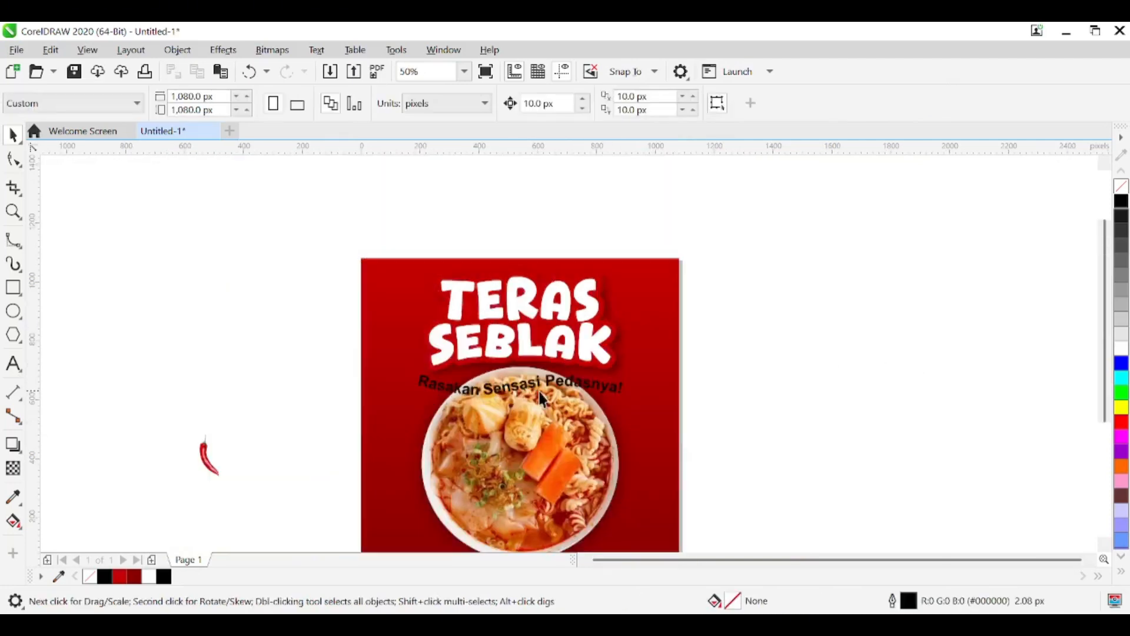
{"action": "scroll", "coordinate": [528, 385], "scroll_direction": "up", "scroll_amount": 1}
{"action": "left_click", "coordinate": [528, 388]}
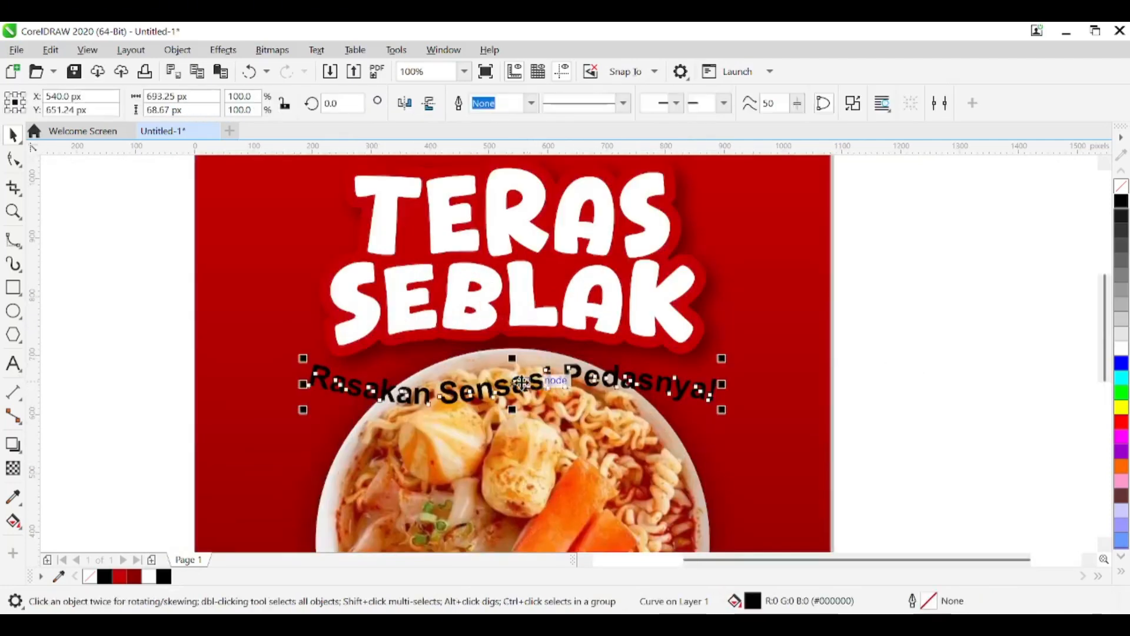
{"action": "left_click", "coordinate": [149, 577]}
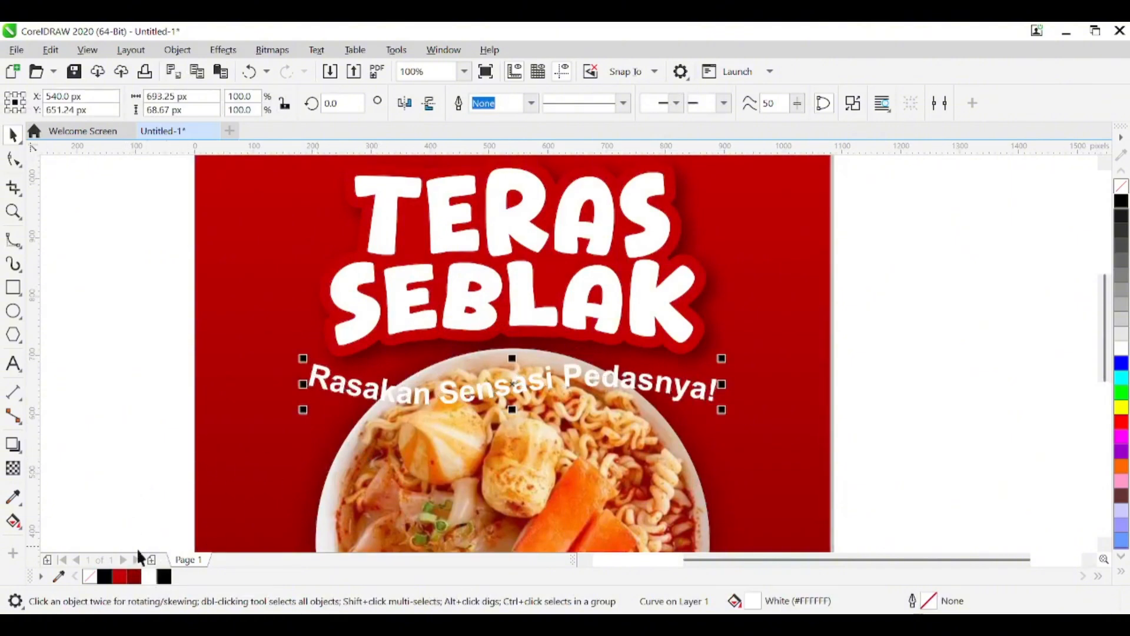
Add a one-step outside contour of about 9.9 px around the tagline with round corners.
{"action": "left_click", "coordinate": [14, 447]}
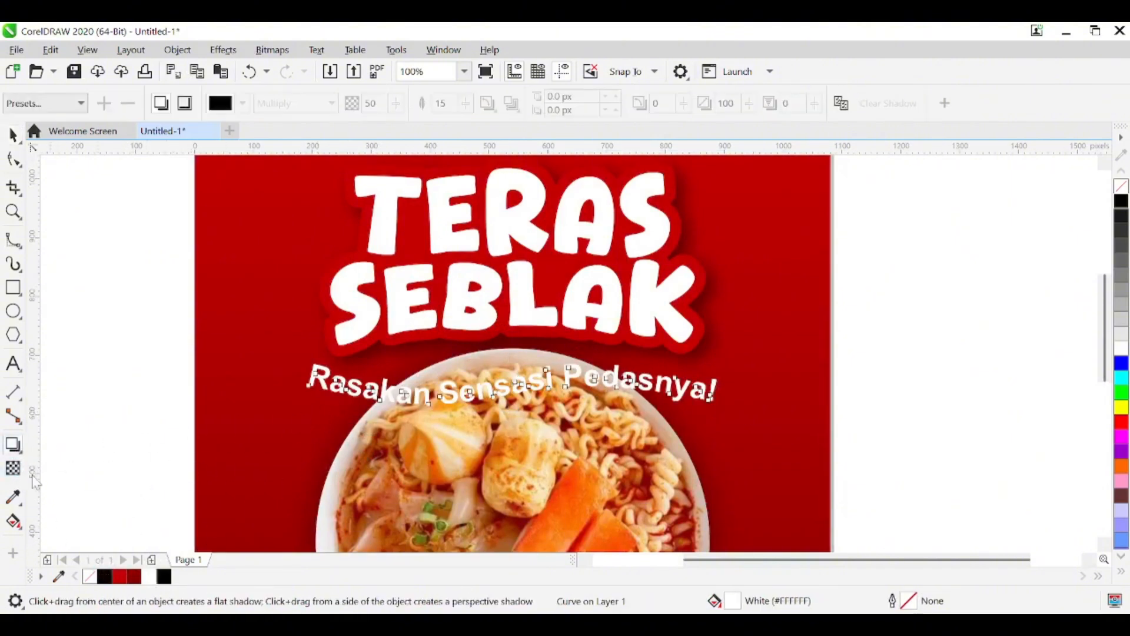
{"action": "left_click", "coordinate": [23, 453]}
{"action": "left_click", "coordinate": [59, 465]}
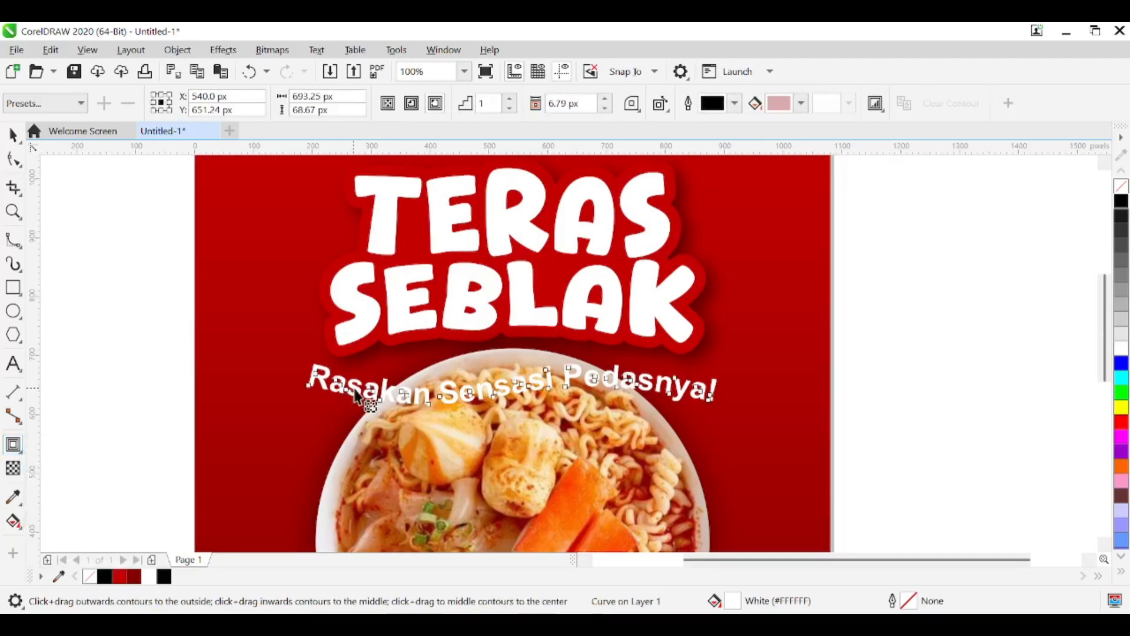
{"action": "left_click_drag", "start_coordinate": [357, 401], "coordinate": [352, 411]}
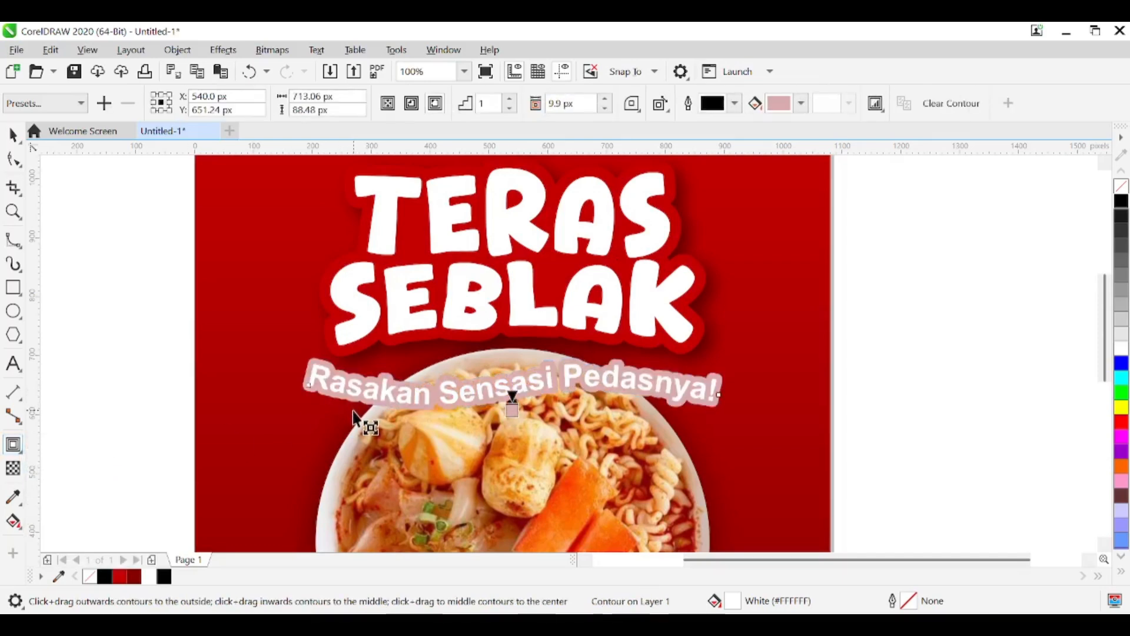
{"action": "left_click", "coordinate": [632, 104]}
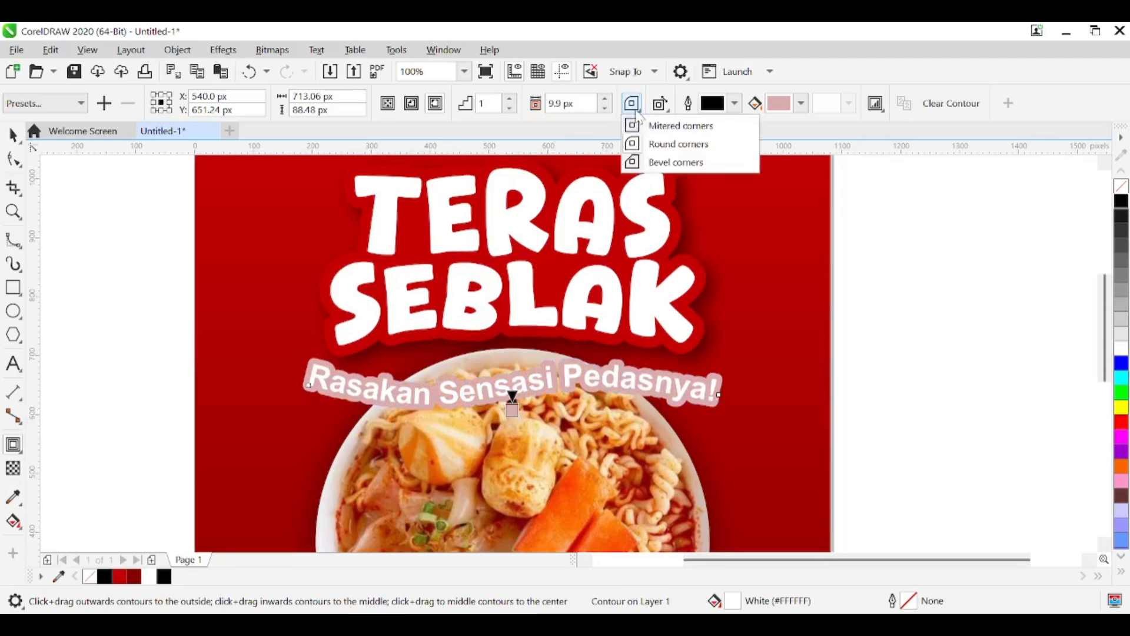
{"action": "left_click", "coordinate": [653, 148]}
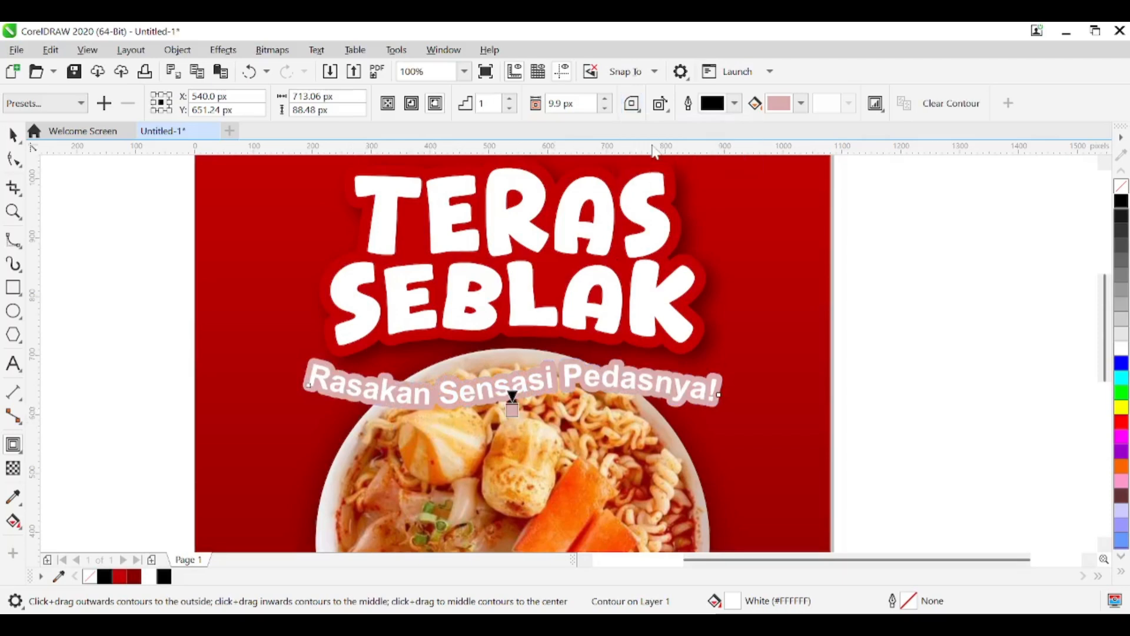
Break the contour apart from the tagline and fill it with the red #C40001.
{"action": "right_click", "coordinate": [478, 380]}
{"action": "left_click", "coordinate": [559, 201]}
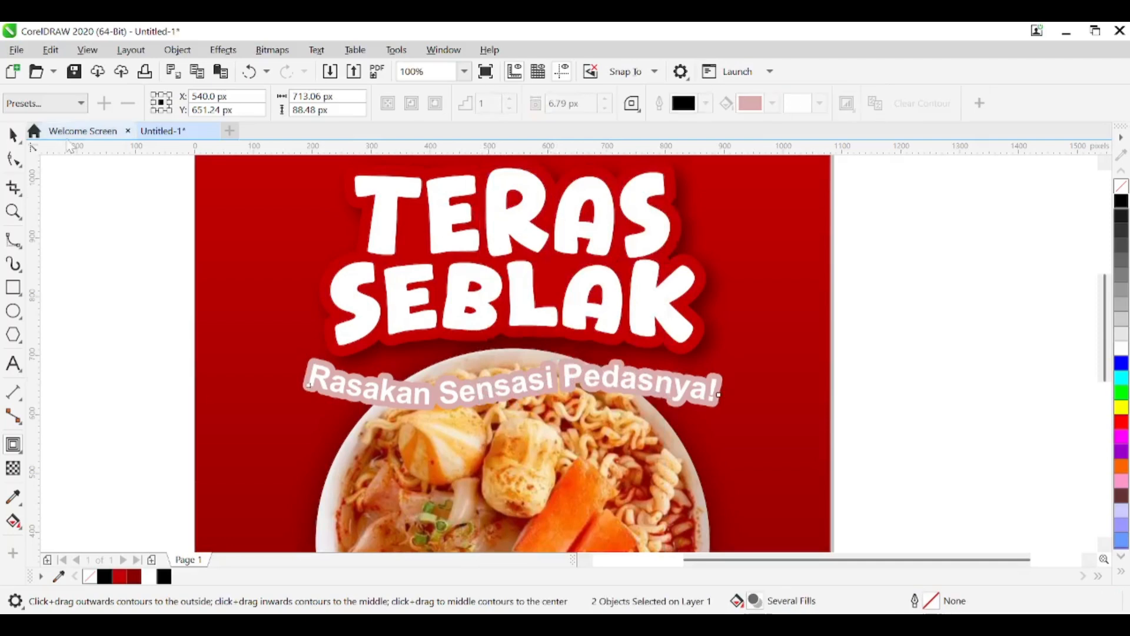
{"action": "left_click", "coordinate": [13, 134]}
{"action": "left_click", "coordinate": [846, 396]}
{"action": "scroll", "coordinate": [776, 389], "scroll_direction": "up", "scroll_amount": 3}
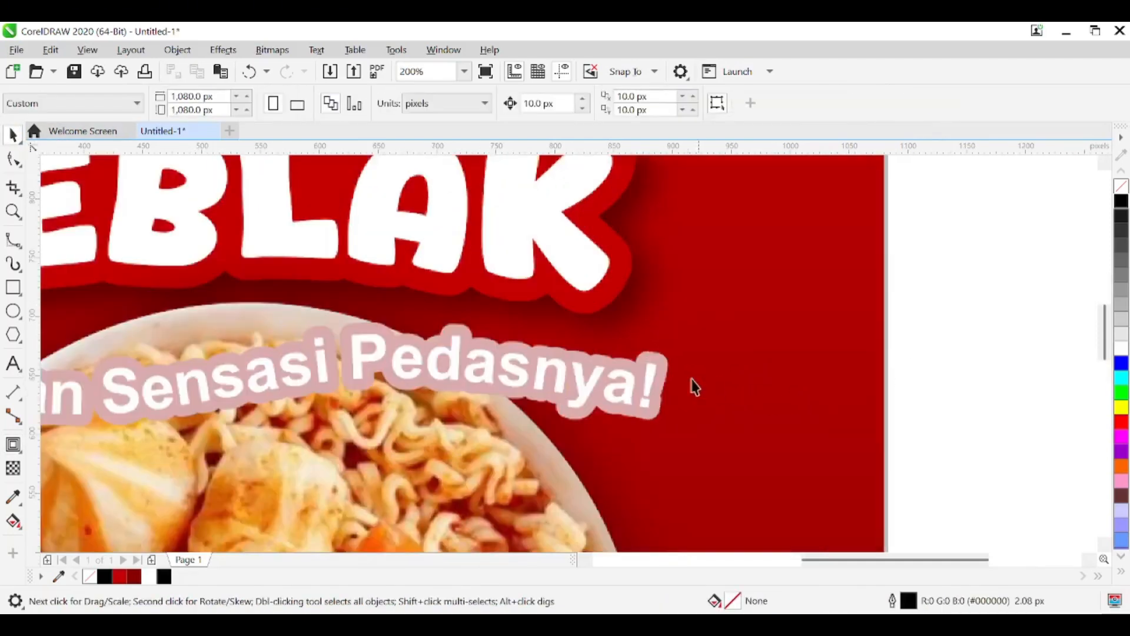
{"action": "left_click", "coordinate": [664, 377]}
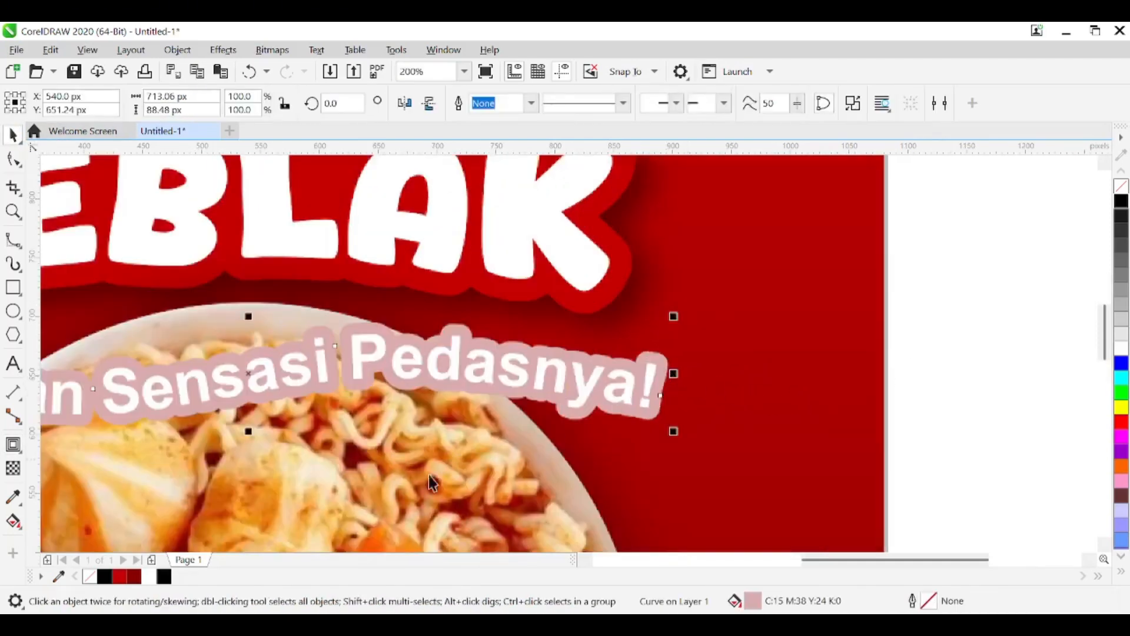
{"action": "left_click", "coordinate": [120, 577]}
{"action": "scroll", "coordinate": [448, 424], "scroll_direction": "down", "scroll_amount": 3}
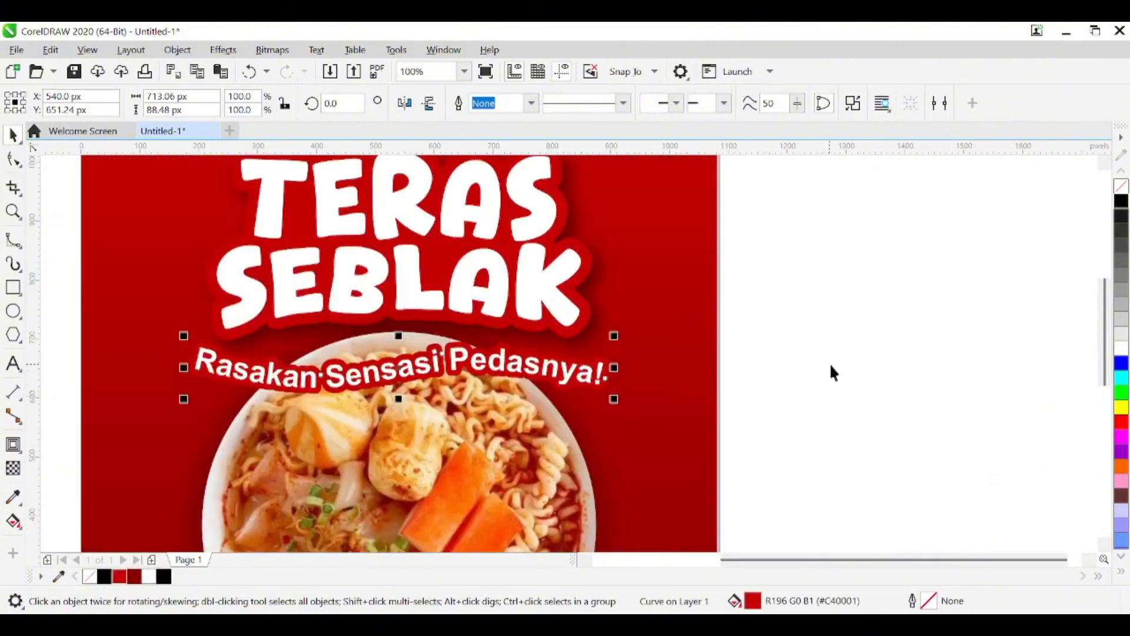
Add a black Multiply drop shadow to the tagline's red contour, offset about 3.7 px and -4 px, with opacity 50 and feathering 15.
{"action": "left_click", "coordinate": [24, 452]}
{"action": "left_click", "coordinate": [59, 444]}
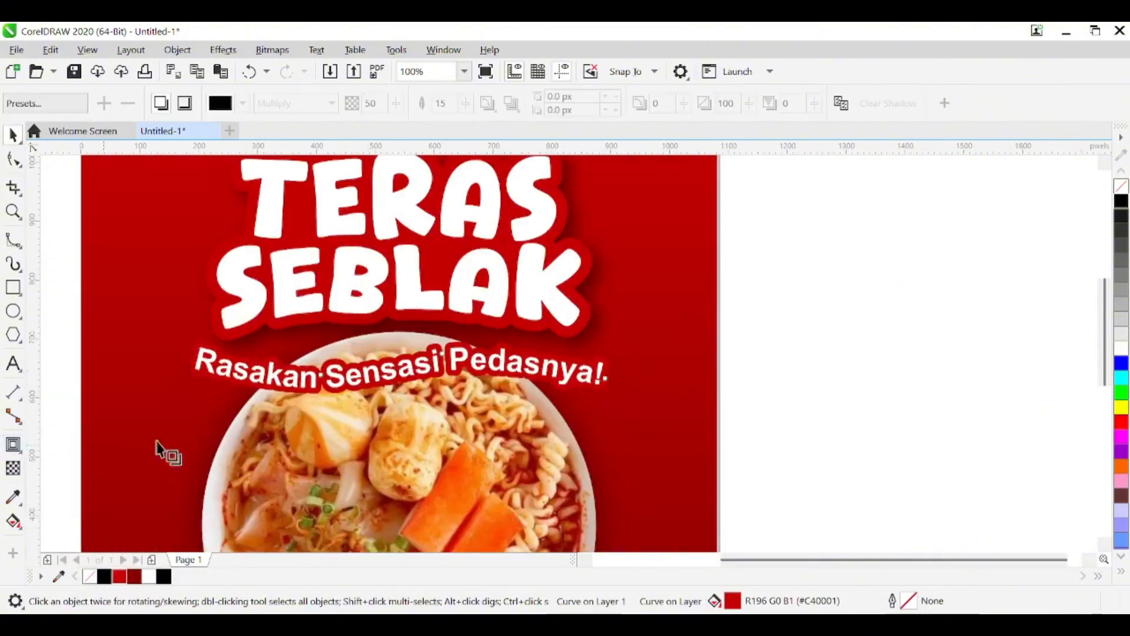
{"action": "scroll", "coordinate": [621, 374], "scroll_direction": "up", "scroll_amount": 3}
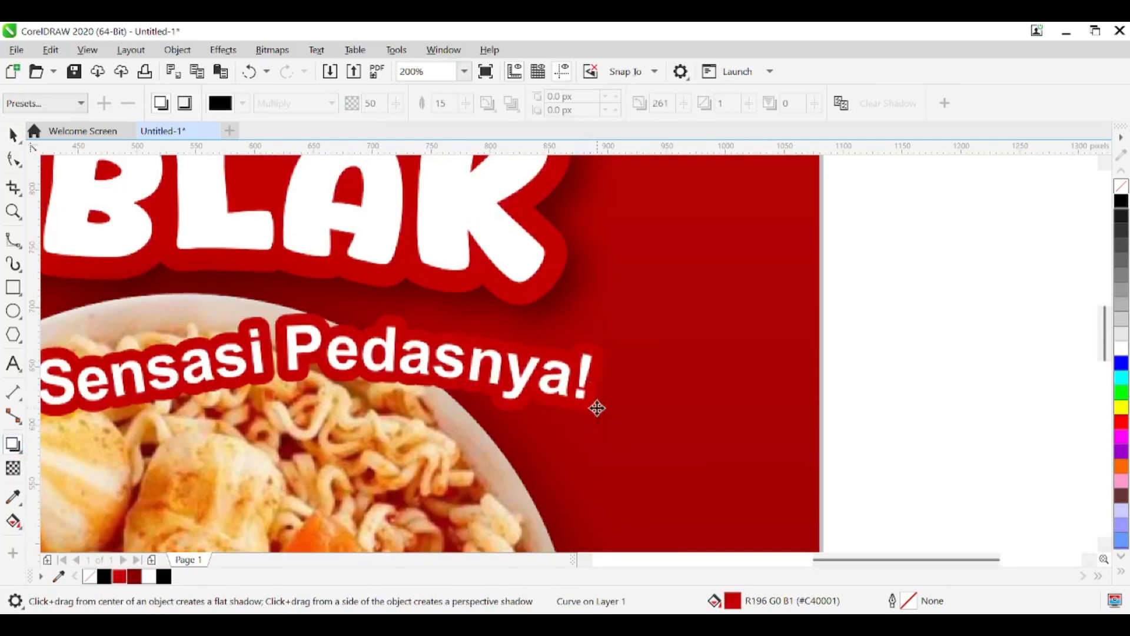
{"action": "left_click_drag", "start_coordinate": [593, 405], "coordinate": [602, 386]}
{"action": "left_click_drag", "start_coordinate": [471, 377], "coordinate": [197, 380]}
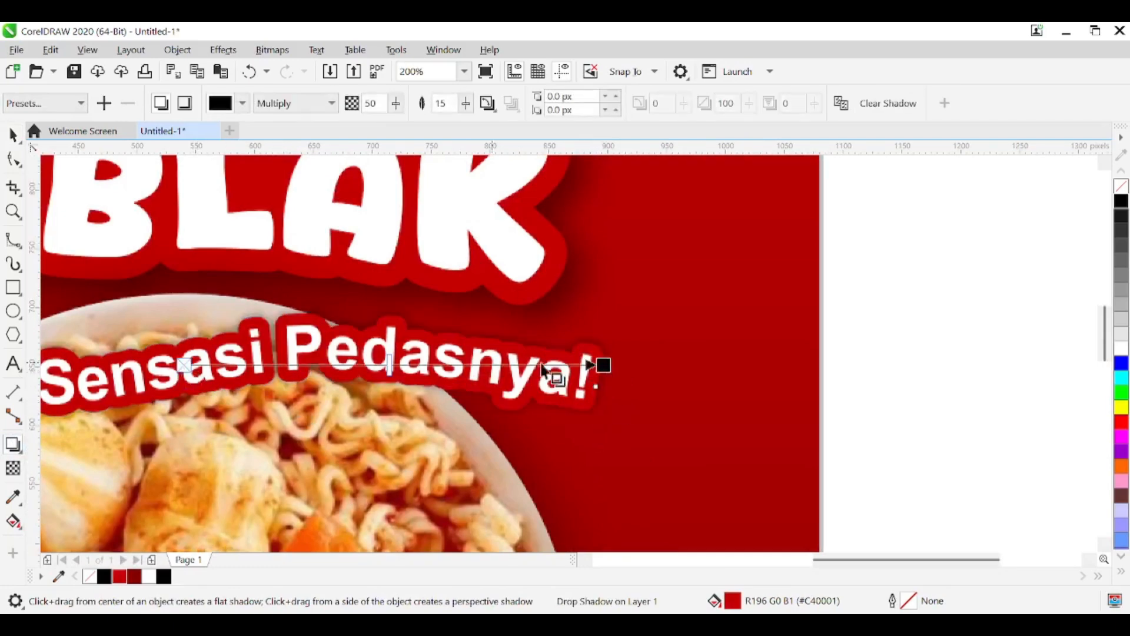
{"action": "left_click_drag", "start_coordinate": [604, 364], "coordinate": [236, 422]}
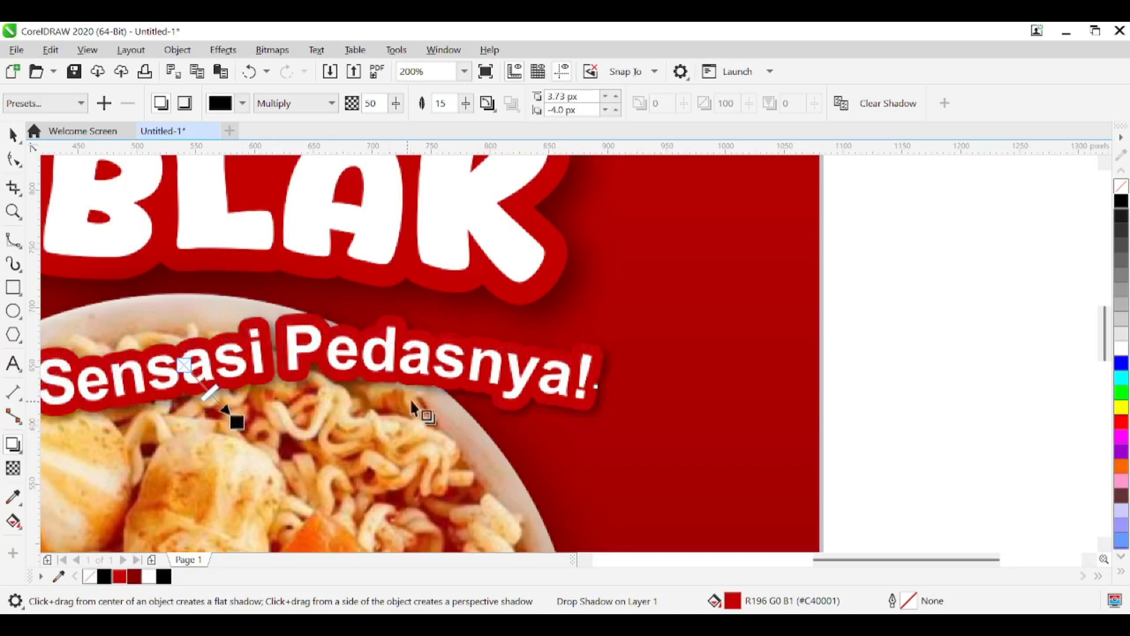
{"action": "scroll", "coordinate": [460, 382], "scroll_direction": "down", "scroll_amount": 1}
{"action": "left_click_drag", "start_coordinate": [328, 401], "coordinate": [492, 366]}
{"action": "scroll", "coordinate": [480, 363], "scroll_direction": "down", "scroll_amount": 1}
{"action": "scroll", "coordinate": [502, 380], "scroll_direction": "up", "scroll_amount": 1}
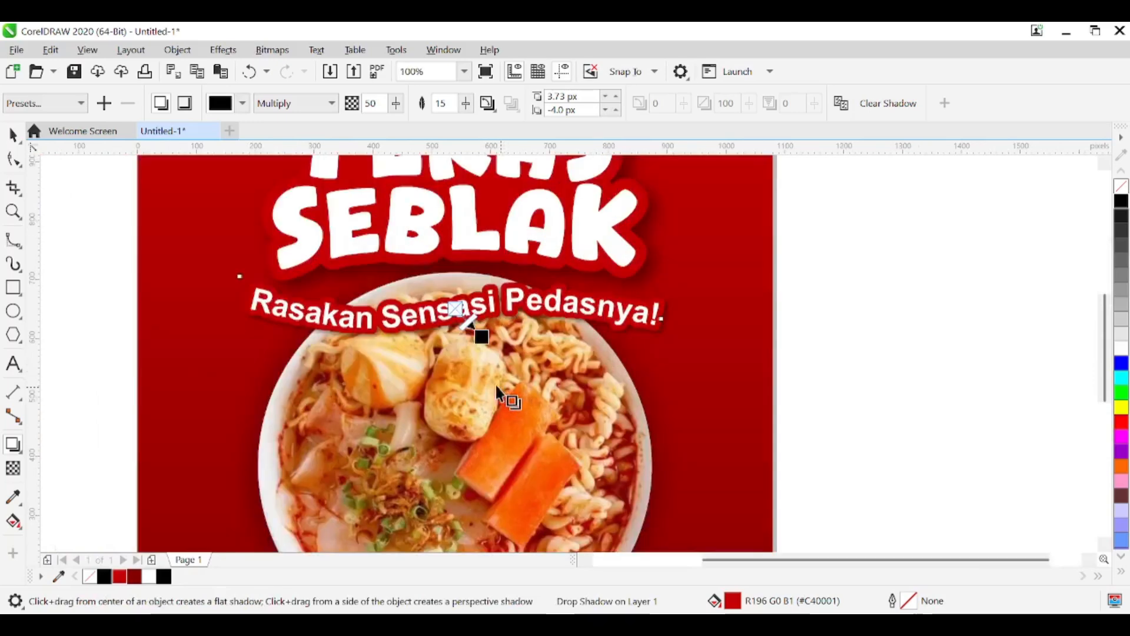
{"action": "scroll", "coordinate": [494, 379], "scroll_direction": "down", "scroll_amount": 1}
{"action": "left_click", "coordinate": [13, 135]}
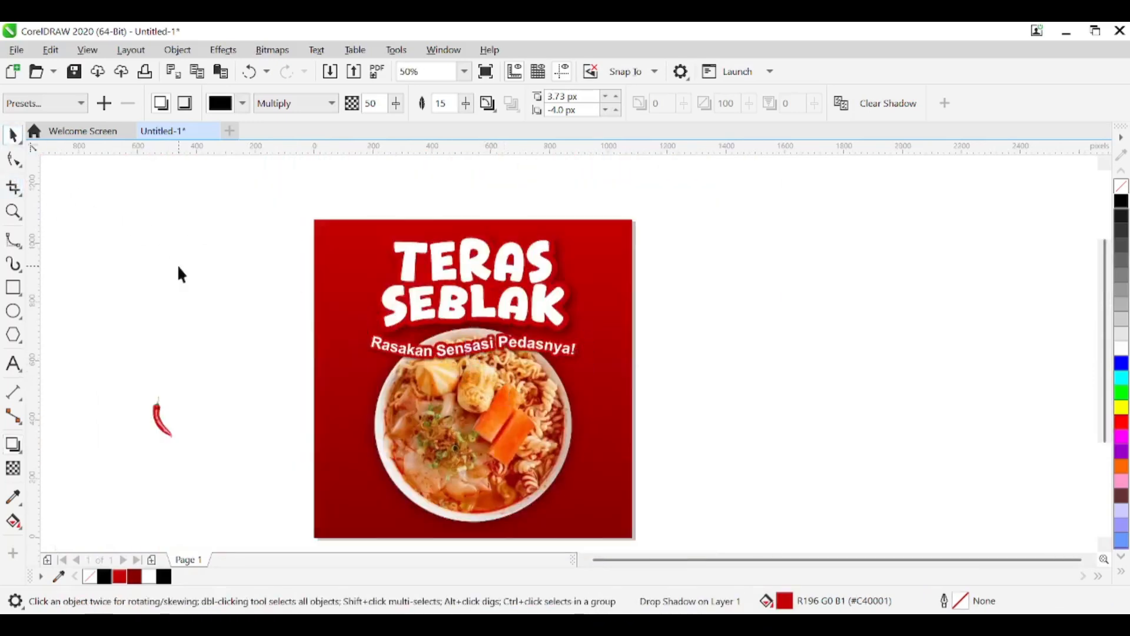
{"action": "left_click", "coordinate": [195, 284]}
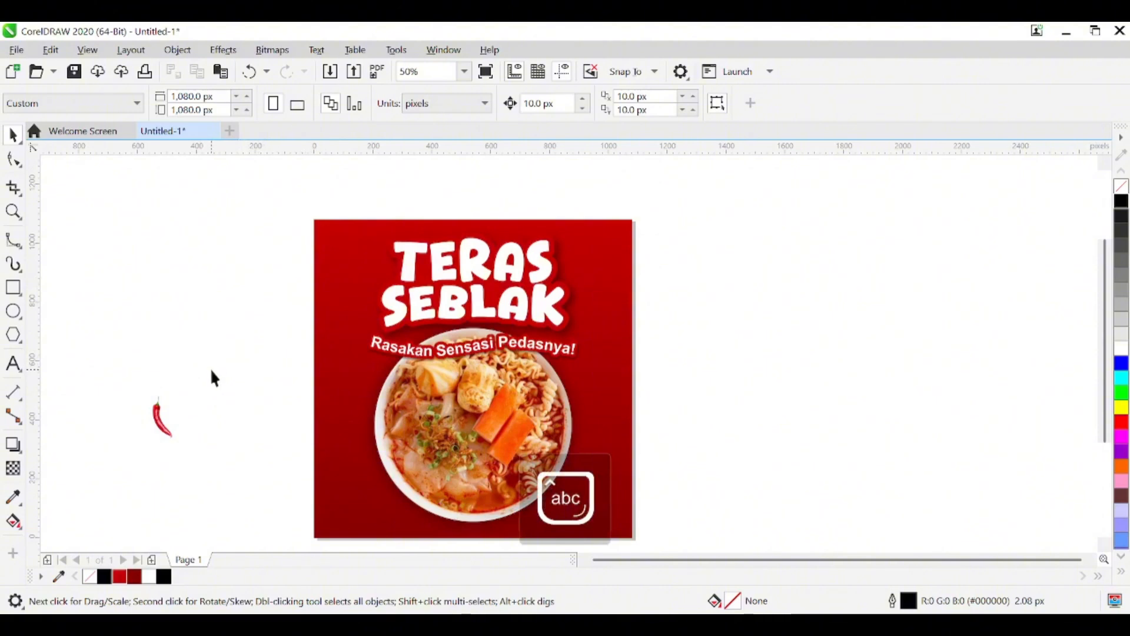
Move the chili to the empty area beside the poster's right edge and mirror it horizontally.
{"action": "left_click_drag", "start_coordinate": [160, 416], "coordinate": [681, 406]}
{"action": "scroll", "coordinate": [682, 406], "scroll_direction": "up", "scroll_amount": 2}
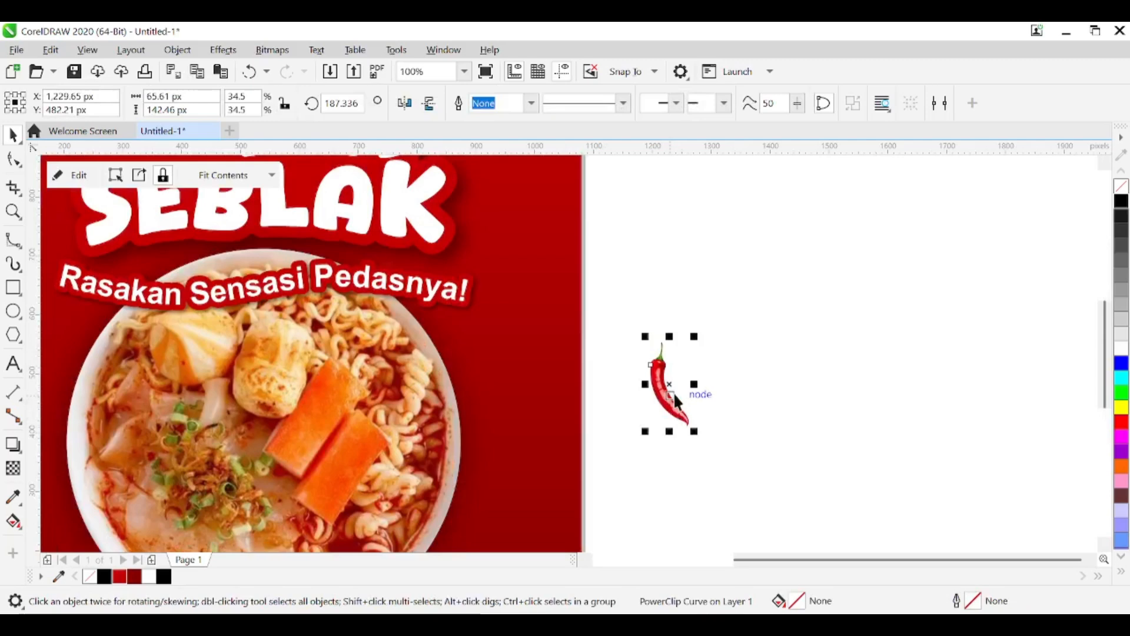
{"action": "scroll", "coordinate": [701, 342], "scroll_direction": "down", "scroll_amount": 2}
{"action": "left_click", "coordinate": [686, 347]}
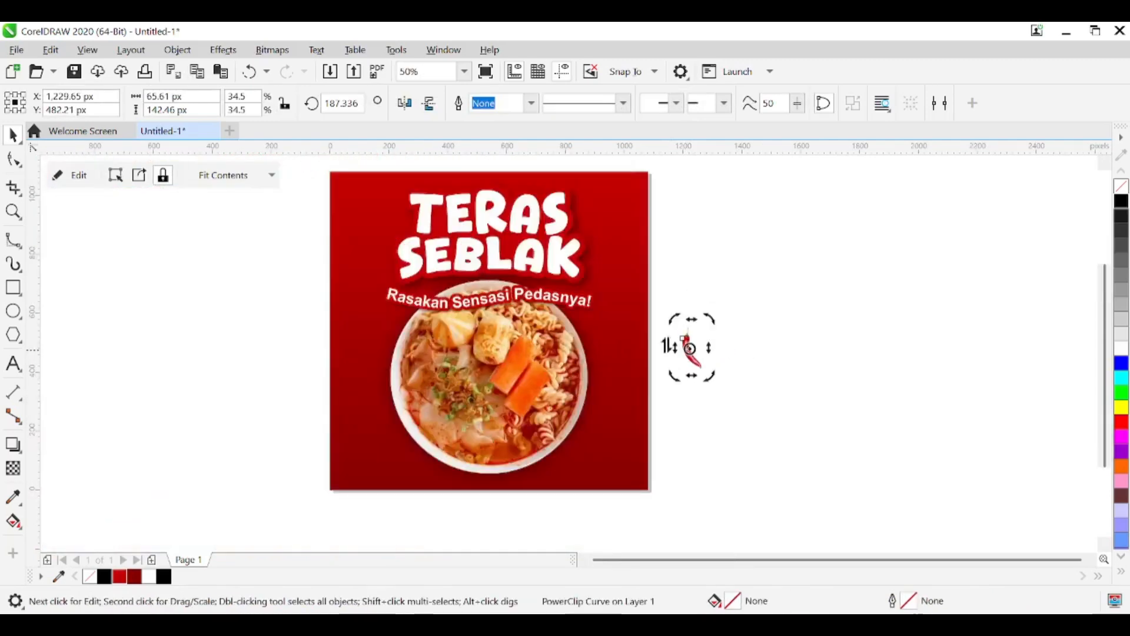
{"action": "left_click", "coordinate": [405, 104]}
{"action": "left_click", "coordinate": [710, 366]}
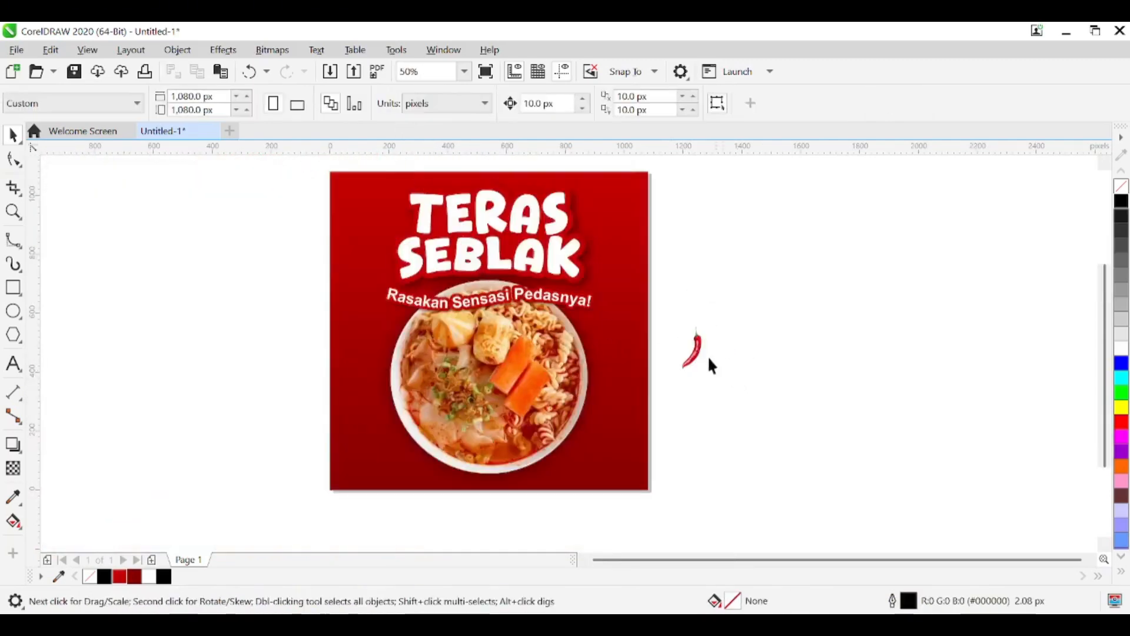
Place a copy of the chili over the bowl's right rim, enlarged to about 320 by 386 px and rotated to about 331°.
{"action": "left_click_drag", "start_coordinate": [691, 353], "coordinate": [764, 408]}
{"action": "left_click_drag", "start_coordinate": [693, 356], "coordinate": [700, 323]}
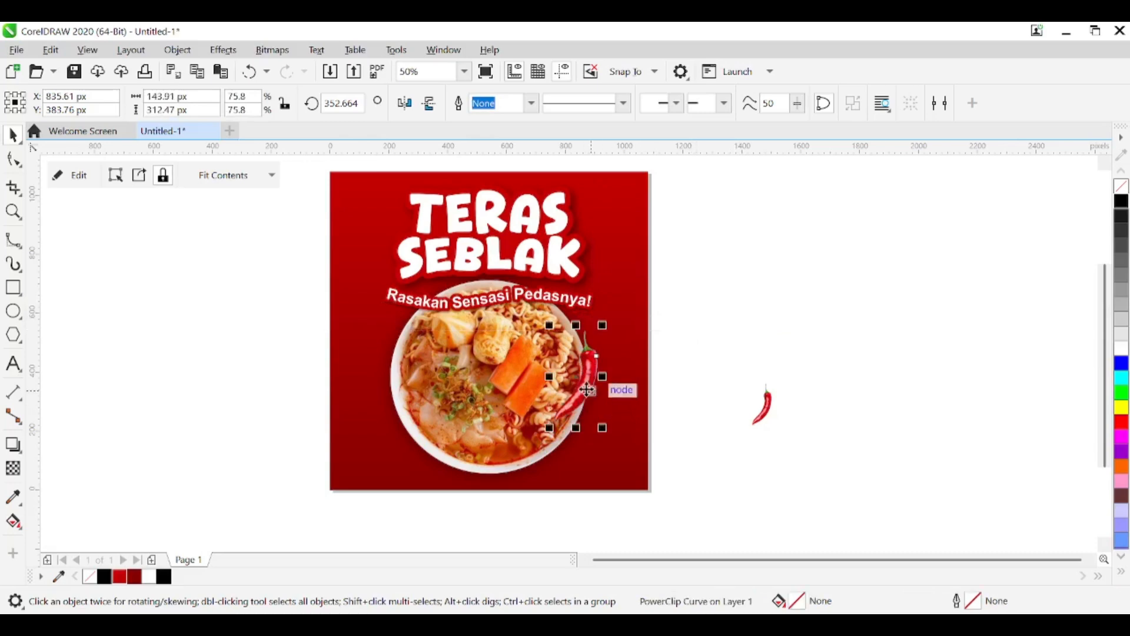
{"action": "left_click", "coordinate": [583, 386]}
{"action": "left_click_drag", "start_coordinate": [605, 317], "coordinate": [642, 292]}
{"action": "left_click", "coordinate": [601, 360]}
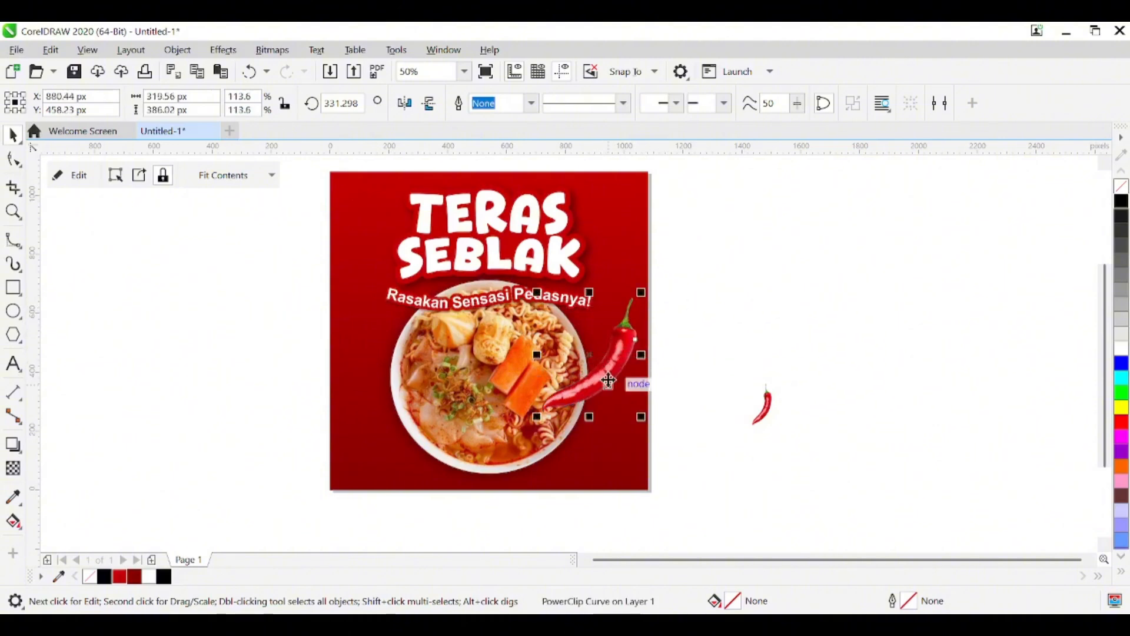
{"action": "left_click_drag", "start_coordinate": [607, 382], "coordinate": [623, 389]}
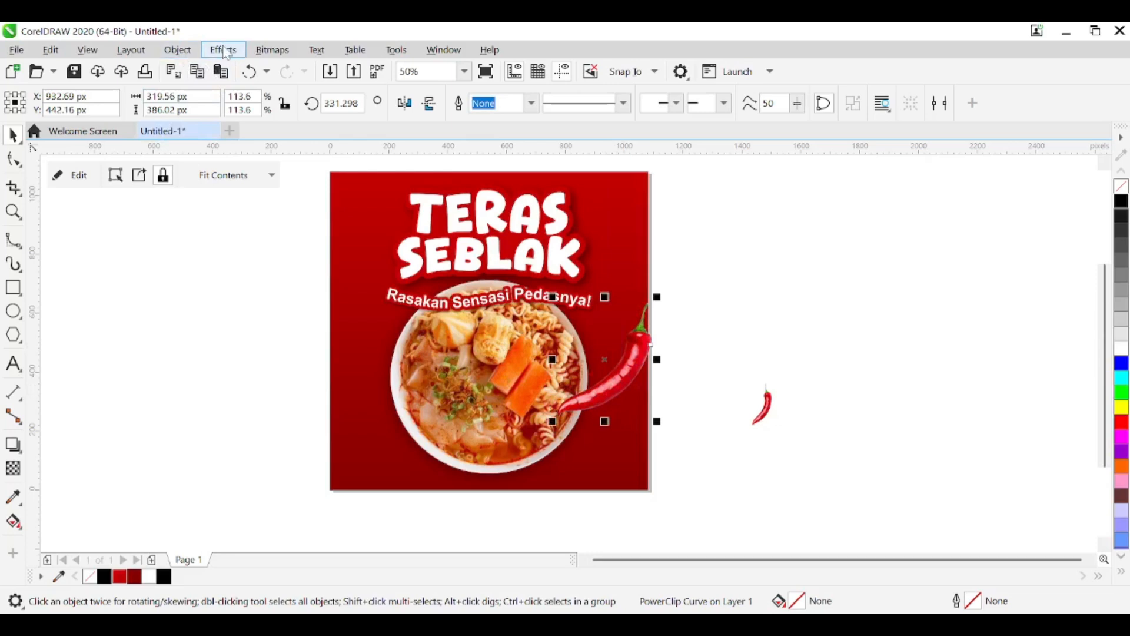
Convert the large chili and the small chili beside the poster to 300 dpi RGB bitmaps with a transparent background.
{"action": "left_click", "coordinate": [272, 50]}
{"action": "left_click", "coordinate": [301, 70]}
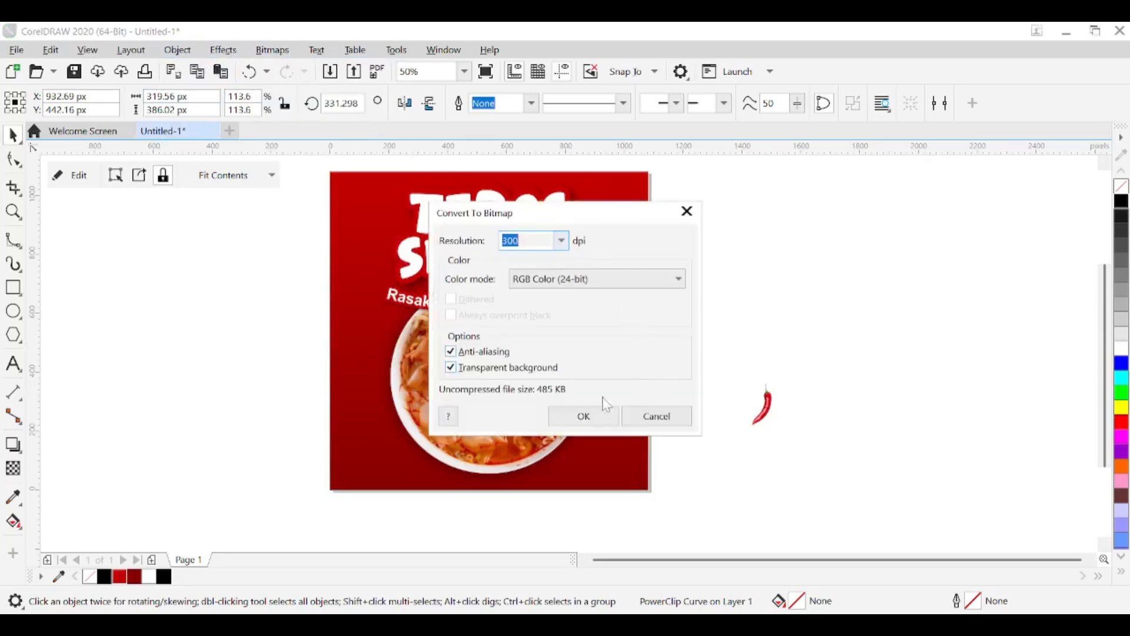
{"action": "left_click", "coordinate": [590, 412]}
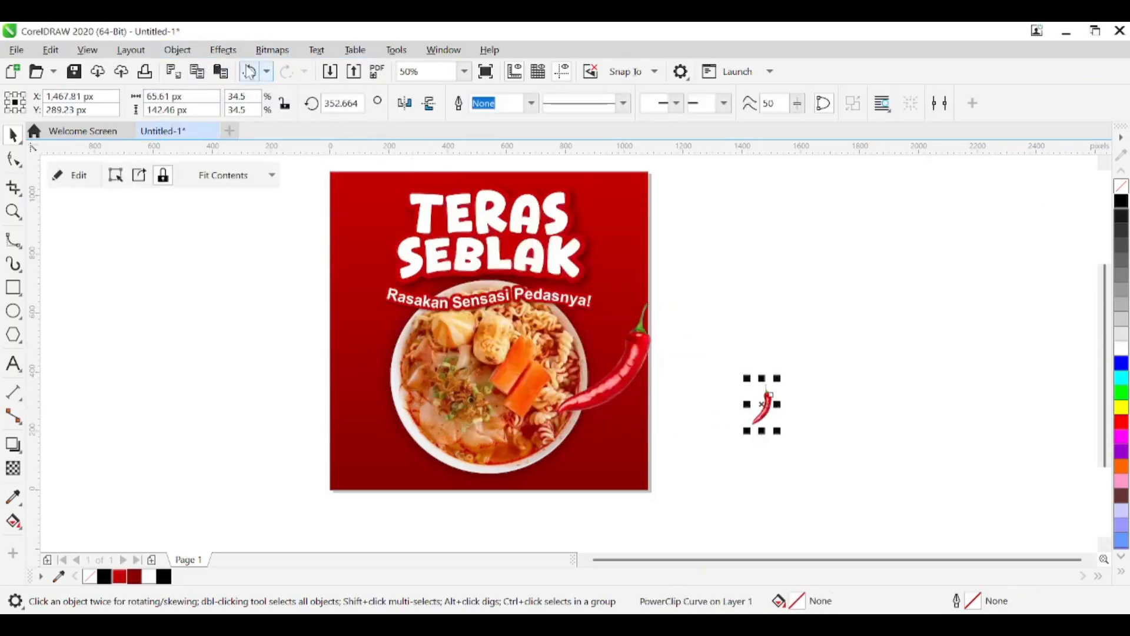
{"action": "left_click", "coordinate": [272, 50]}
{"action": "left_click", "coordinate": [300, 70]}
{"action": "left_click", "coordinate": [583, 421]}
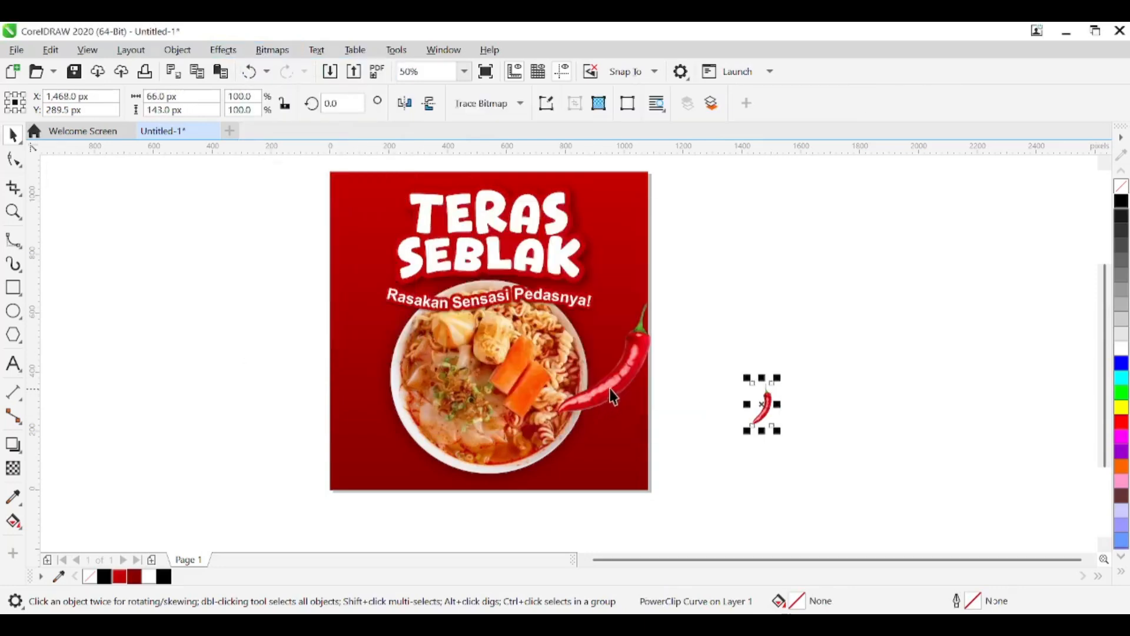
Apply a Motion Blur with distance 15 and direction 0 to the large chili over the bowl's right rim.
{"action": "left_click", "coordinate": [630, 365]}
{"action": "left_click", "coordinate": [223, 50]}
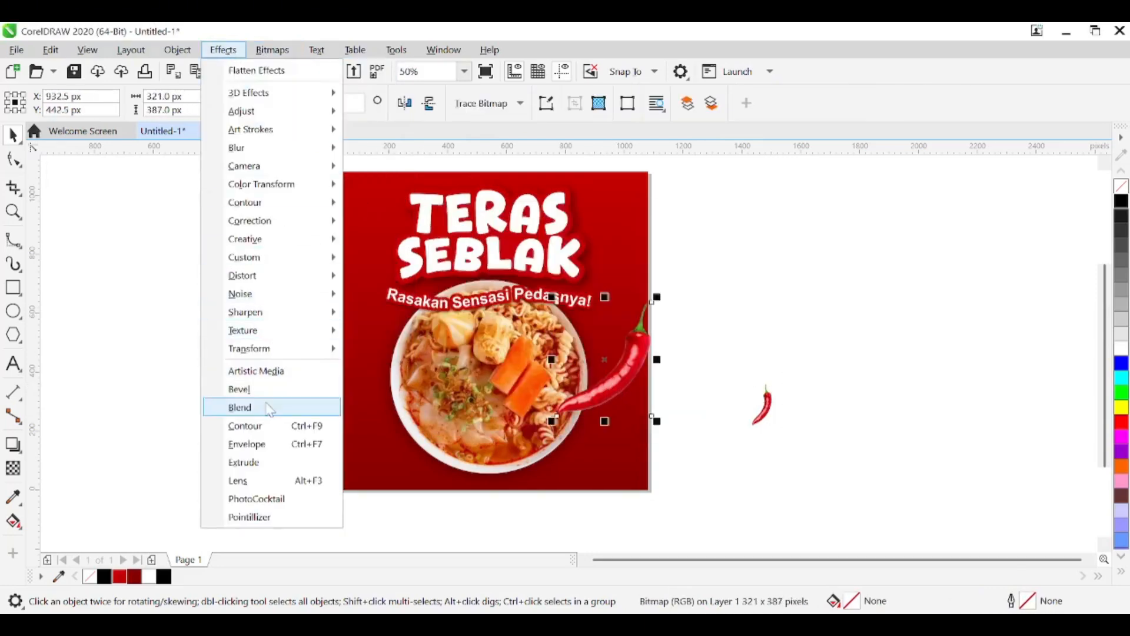
{"action": "mouse_move", "coordinate": [257, 149]}
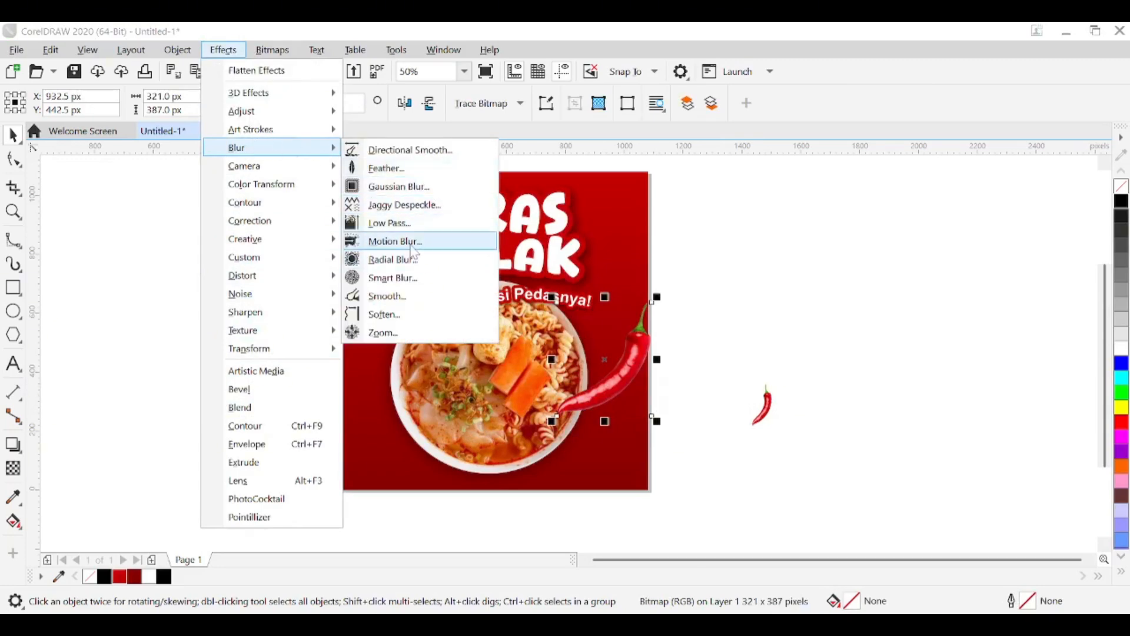
{"action": "left_click", "coordinate": [395, 241]}
{"action": "left_click_drag", "start_coordinate": [644, 221], "coordinate": [351, 252]}
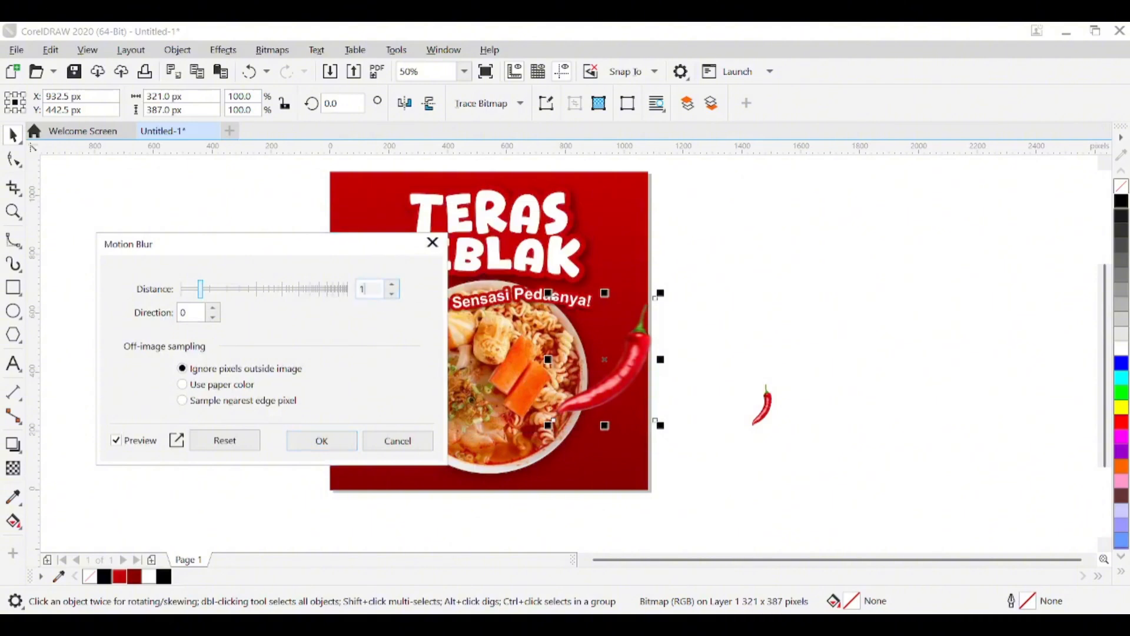
{"action": "key", "text": "Return"}
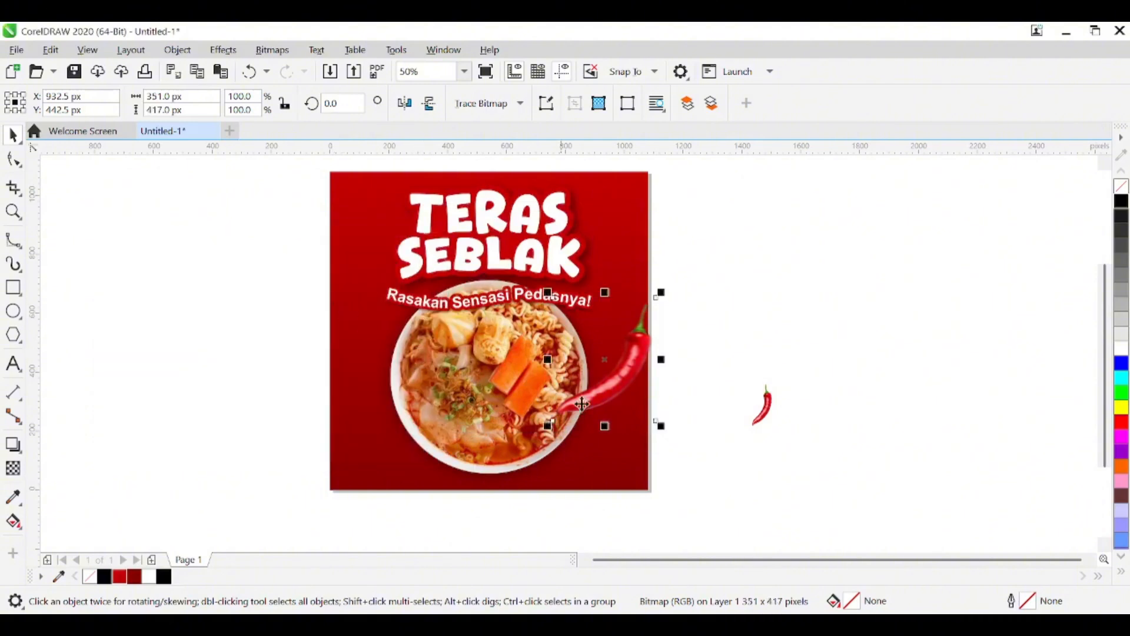
Place a horizontally mirrored copy of the small chili left of the bowl, rotated to about 196° and scaled to about 64 by 97 px.
{"action": "left_click_drag", "start_coordinate": [772, 415], "coordinate": [372, 370]}
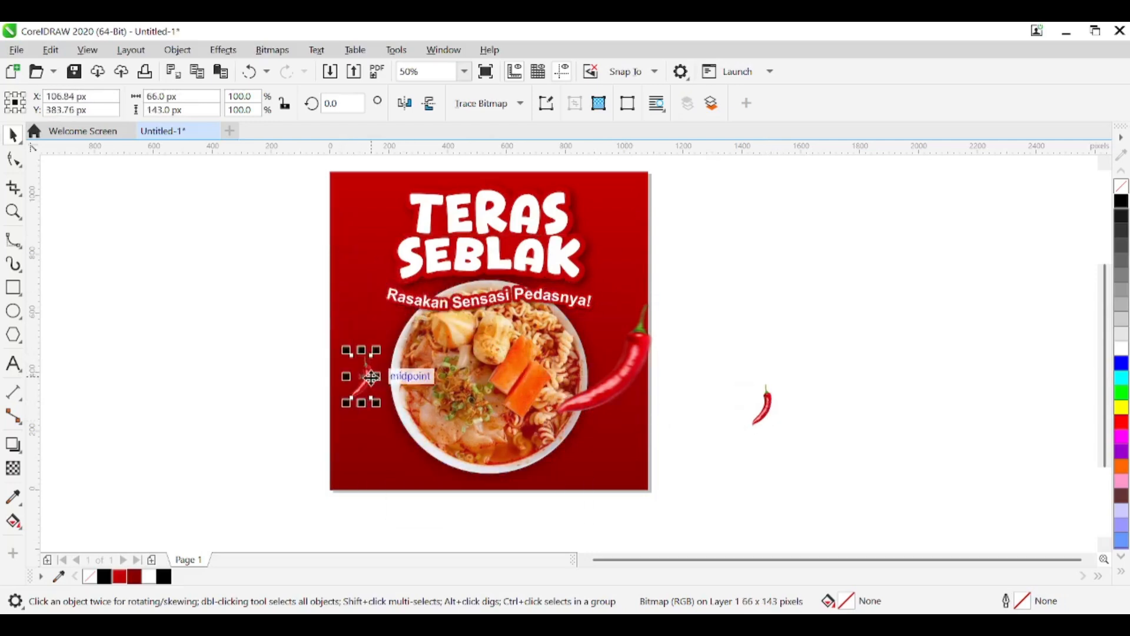
{"action": "scroll", "coordinate": [371, 353], "scroll_direction": "up", "scroll_amount": 1}
{"action": "left_click", "coordinate": [405, 104]}
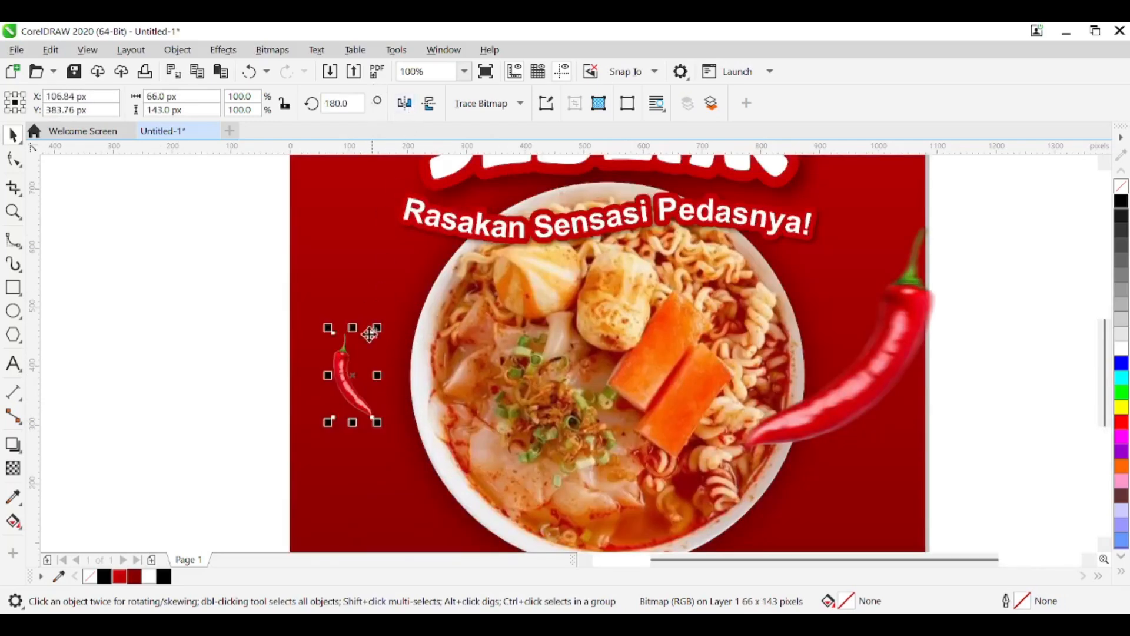
{"action": "left_click", "coordinate": [355, 394]}
{"action": "left_click_drag", "start_coordinate": [377, 422], "coordinate": [396, 429]}
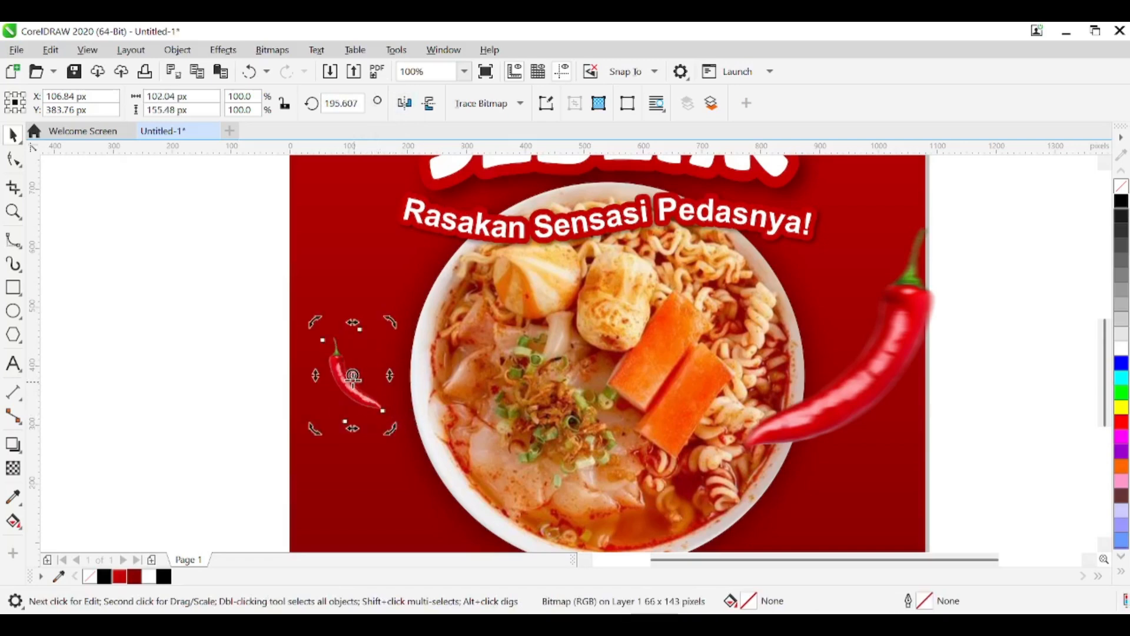
{"action": "left_click_drag", "start_coordinate": [313, 323], "coordinate": [341, 353]}
{"action": "left_click", "coordinate": [358, 383]}
{"action": "left_click_drag", "start_coordinate": [350, 375], "coordinate": [369, 377]}
{"action": "scroll", "coordinate": [348, 313], "scroll_direction": "down", "scroll_amount": 2}
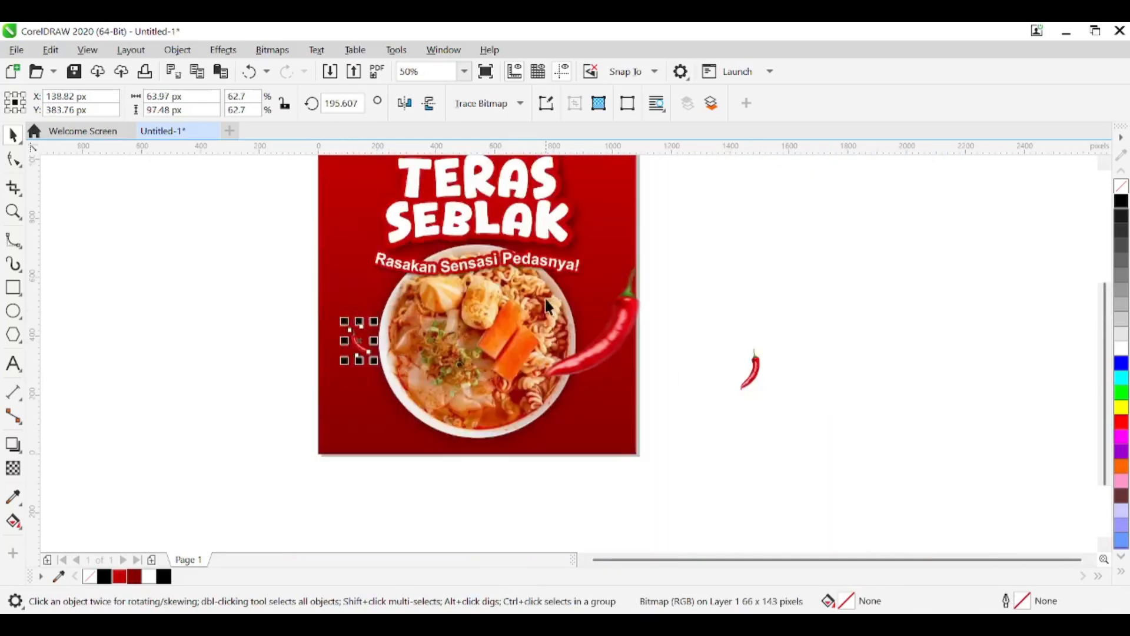
Place another small chili copy across the poster's upper-left edge, rotated to about 280° and enlarged to about 257 by 152 px.
{"action": "left_click_drag", "start_coordinate": [547, 299], "coordinate": [589, 371]}
{"action": "scroll", "coordinate": [470, 344], "scroll_direction": "up", "scroll_amount": 1}
{"action": "scroll", "coordinate": [920, 495], "scroll_direction": "down", "scroll_amount": 1}
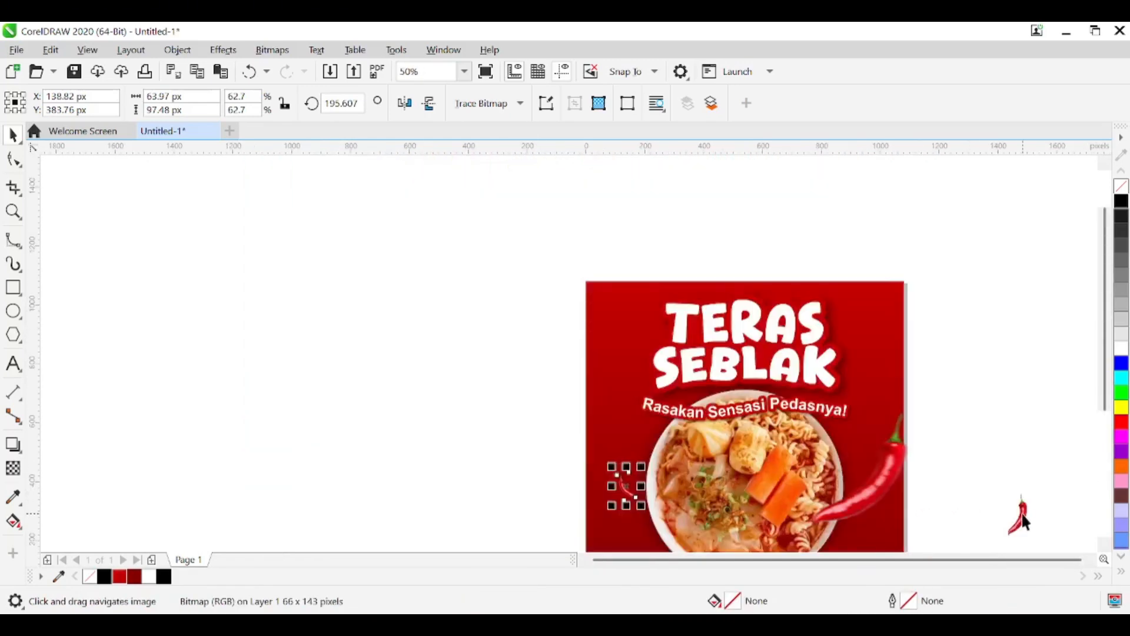
{"action": "left_click_drag", "start_coordinate": [1023, 514], "coordinate": [595, 353]}
{"action": "right_click", "coordinate": [537, 320]}
{"action": "left_click", "coordinate": [538, 320]}
{"action": "left_click", "coordinate": [542, 325]}
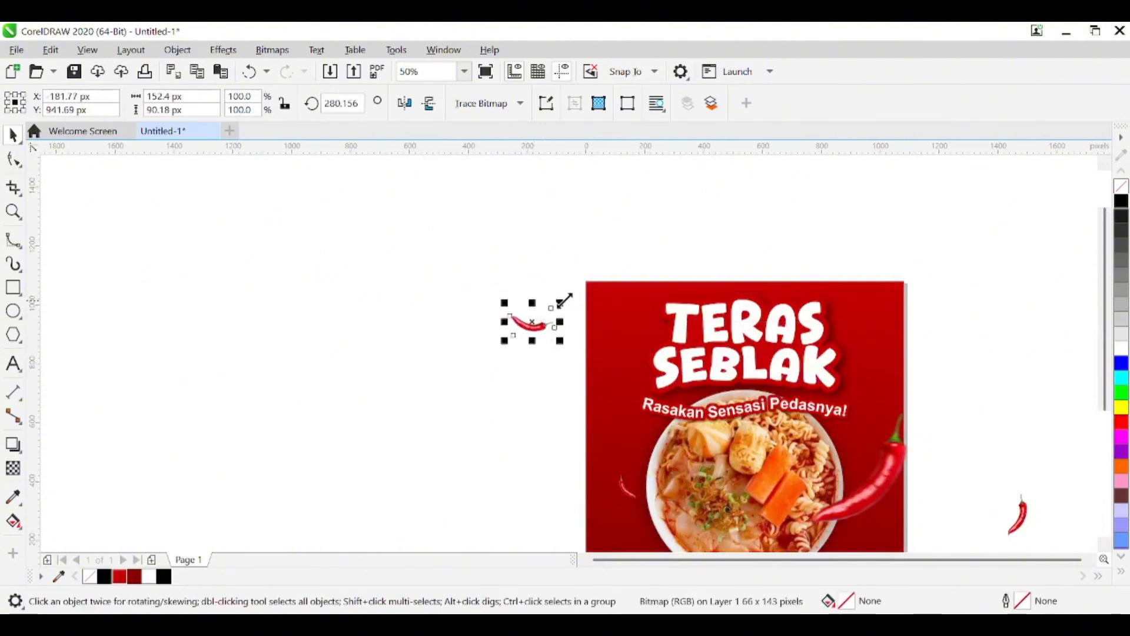
{"action": "left_click_drag", "start_coordinate": [564, 301], "coordinate": [586, 284]}
{"action": "mouse_move", "coordinate": [539, 317]}
{"action": "left_mouse_down"}
{"action": "mouse_move", "coordinate": [593, 322]}
{"action": "mouse_move", "coordinate": [599, 312]}
{"action": "mouse_move", "coordinate": [525, 309]}
{"action": "left_mouse_up"}
{"action": "scroll", "coordinate": [624, 328], "scroll_direction": "up", "scroll_amount": 2}
{"action": "scroll", "coordinate": [625, 317], "scroll_direction": "down", "scroll_amount": 1}
{"action": "scroll", "coordinate": [525, 309], "scroll_direction": "up", "scroll_amount": 1}
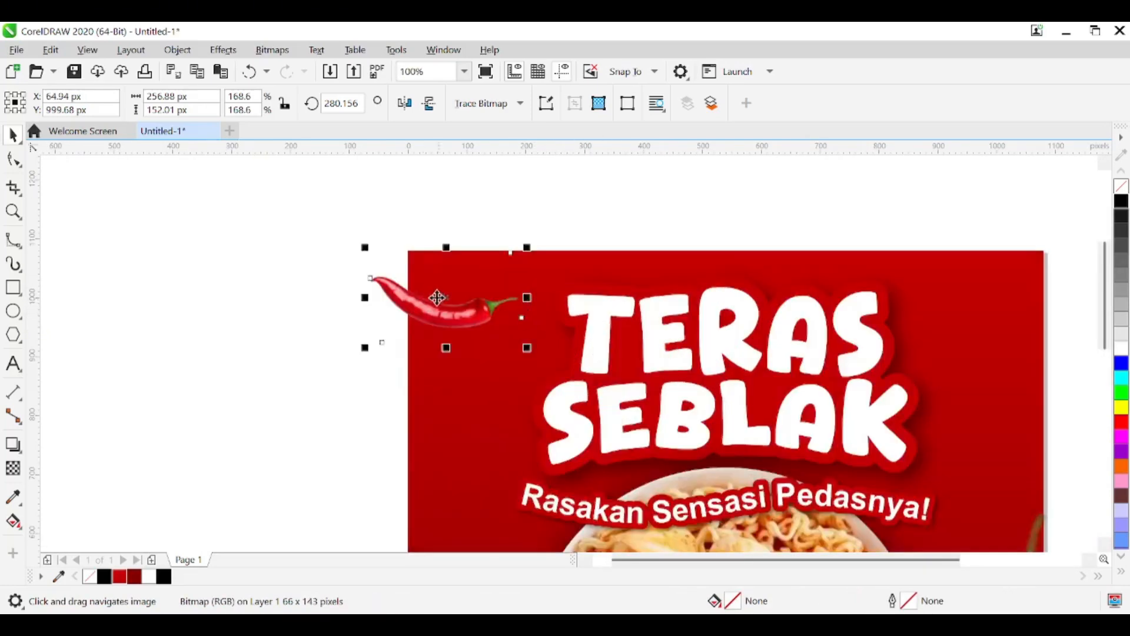
Apply a Motion Blur with distance 15 and direction 0 to the chili at the poster's upper-left edge.
{"action": "left_click", "coordinate": [223, 50]}
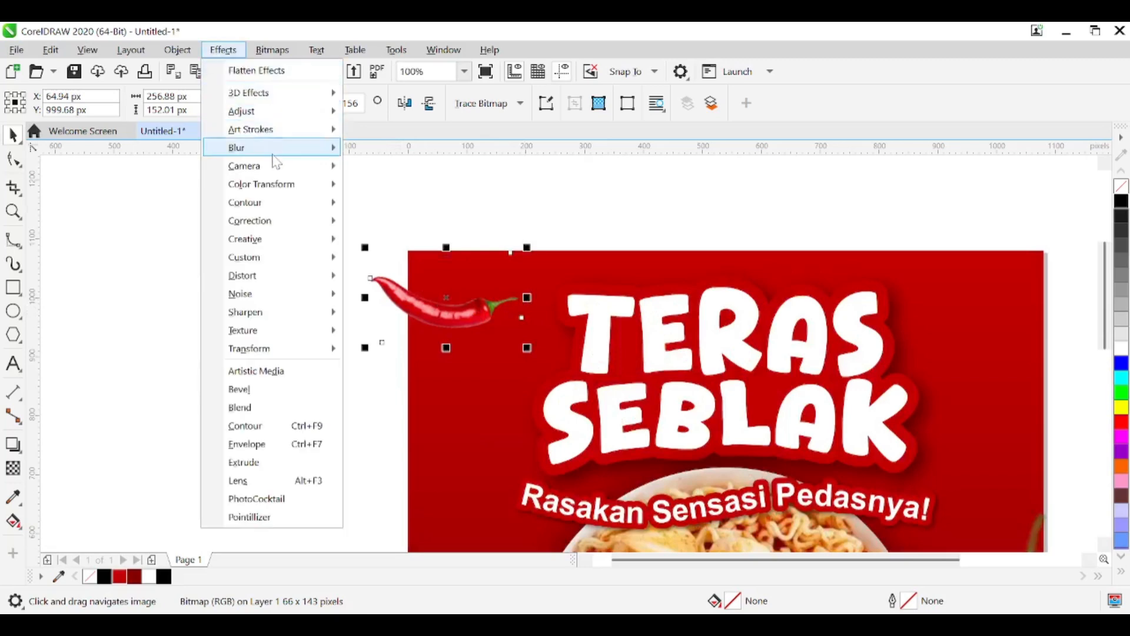
{"action": "mouse_move", "coordinate": [275, 148]}
{"action": "left_click", "coordinate": [416, 242]}
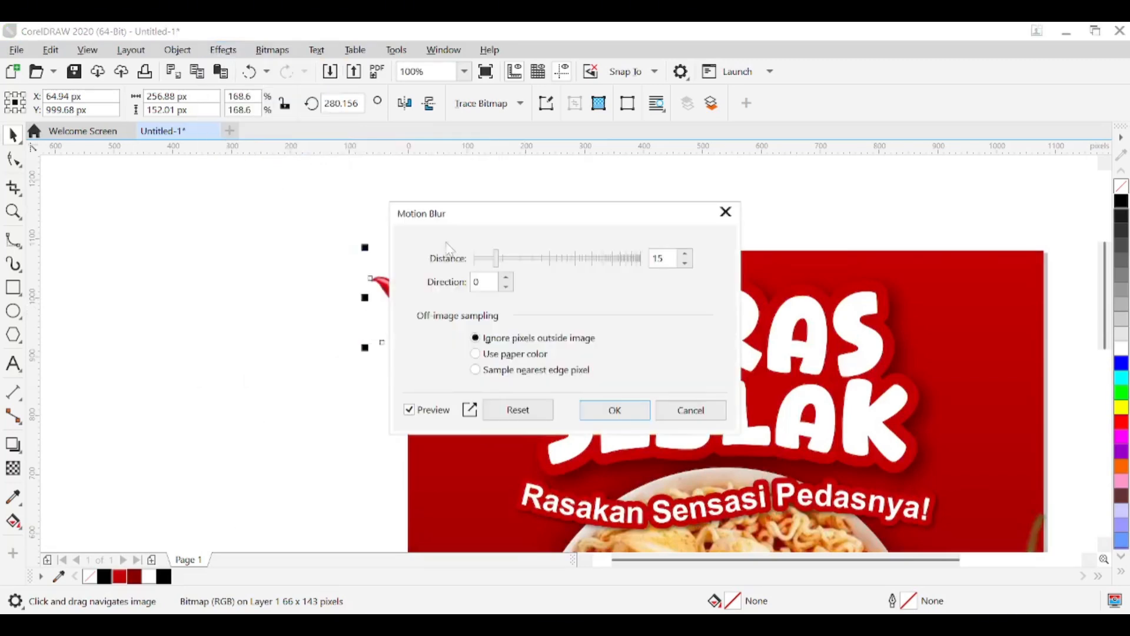
{"action": "left_click_drag", "start_coordinate": [563, 218], "coordinate": [274, 313]}
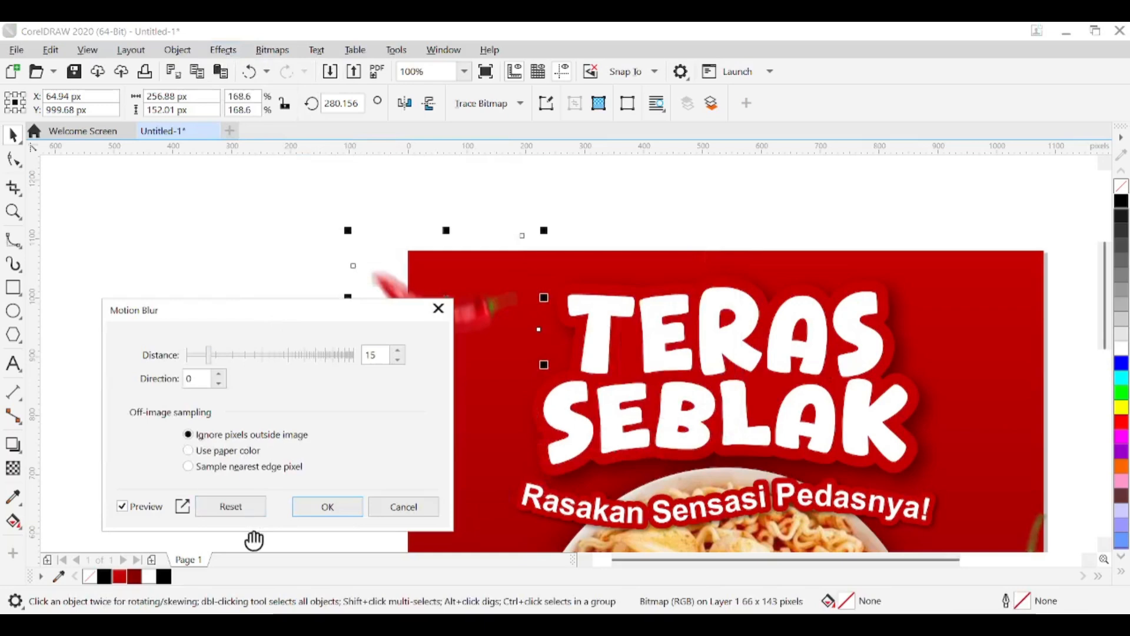
{"action": "left_click", "coordinate": [327, 507]}
{"action": "scroll", "coordinate": [504, 397], "scroll_direction": "down", "scroll_amount": 2}
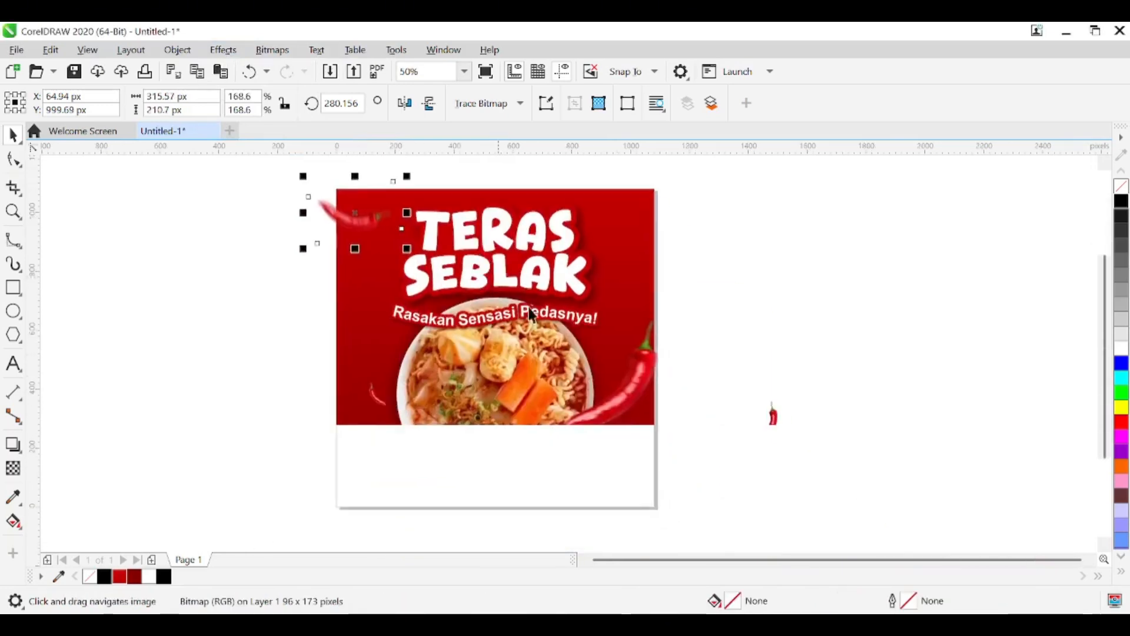
Place a small chili copy right of the word TERAS, rotated to about 337° and enlarged to about 146 by 198 px.
{"action": "left_click_drag", "start_coordinate": [766, 427], "coordinate": [606, 298]}
{"action": "scroll", "coordinate": [616, 252], "scroll_direction": "up", "scroll_amount": 2}
{"action": "left_click", "coordinate": [606, 274]}
{"action": "scroll", "coordinate": [606, 298], "scroll_direction": "down", "scroll_amount": 2}
{"action": "scroll", "coordinate": [613, 302], "scroll_direction": "up", "scroll_amount": 2}
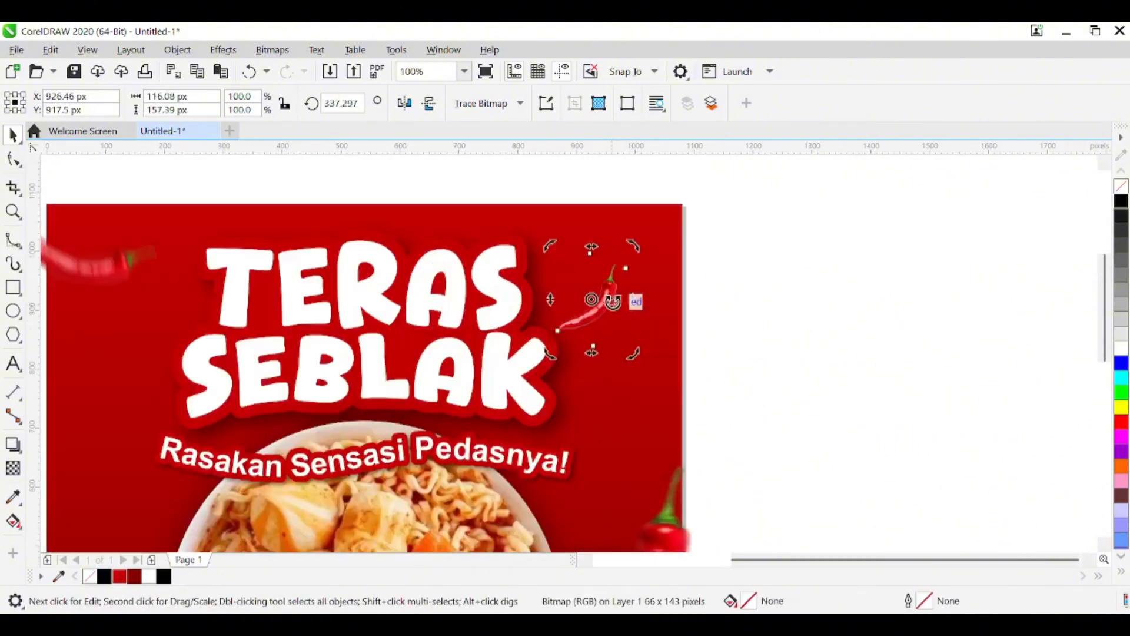
{"action": "left_click", "coordinate": [605, 301]}
{"action": "left_click_drag", "start_coordinate": [631, 246], "coordinate": [649, 225]}
Apply a Motion Blur with distance 15 and direction 0 to the chili right of the title.
{"action": "left_click", "coordinate": [223, 50]}
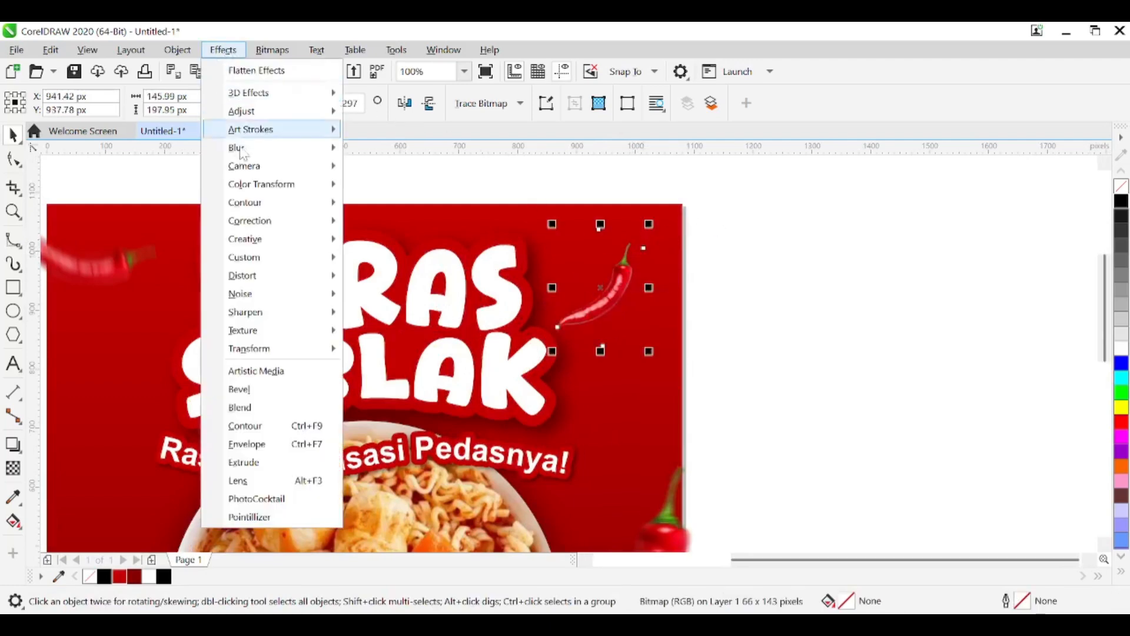
{"action": "mouse_move", "coordinate": [242, 152]}
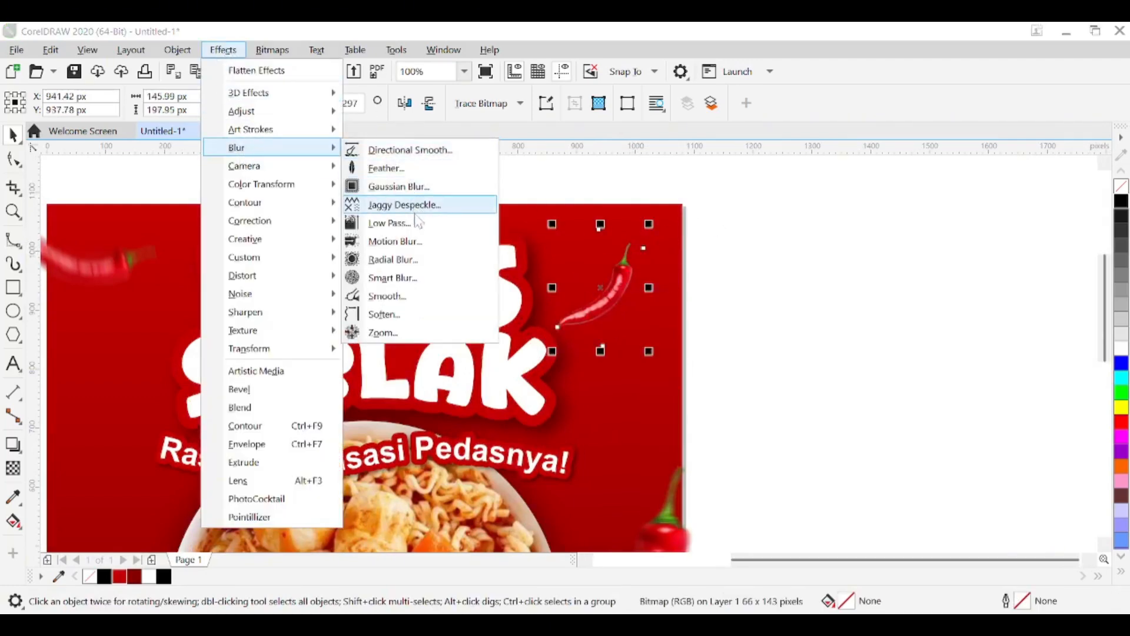
{"action": "left_click", "coordinate": [396, 240]}
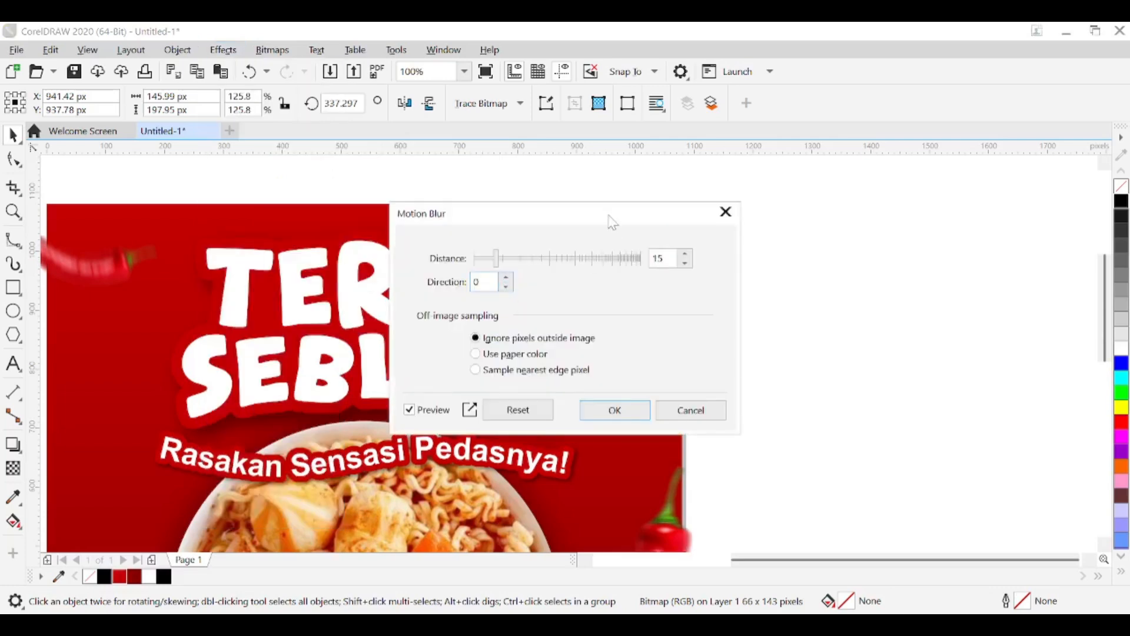
{"action": "left_click_drag", "start_coordinate": [467, 215], "coordinate": [439, 219]}
{"action": "left_click", "coordinate": [448, 417]}
{"action": "scroll", "coordinate": [516, 417], "scroll_direction": "down", "scroll_amount": 1}
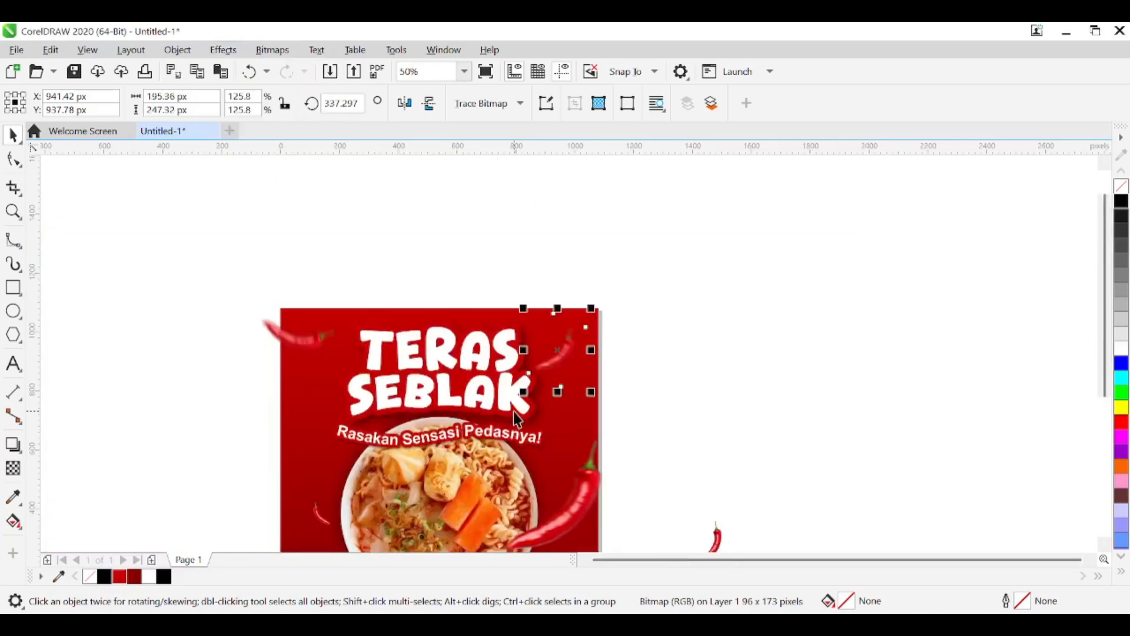
Move the small chili beside the poster onto the lower part of the B in SEBLAK and shrink it to about 49 by 106 px.
{"action": "left_click_drag", "start_coordinate": [726, 541], "coordinate": [436, 397]}
{"action": "scroll", "coordinate": [436, 397], "scroll_direction": "up", "scroll_amount": 2}
{"action": "scroll", "coordinate": [424, 409], "scroll_direction": "down", "scroll_amount": 1}
{"action": "scroll", "coordinate": [412, 430], "scroll_direction": "up", "scroll_amount": 1}
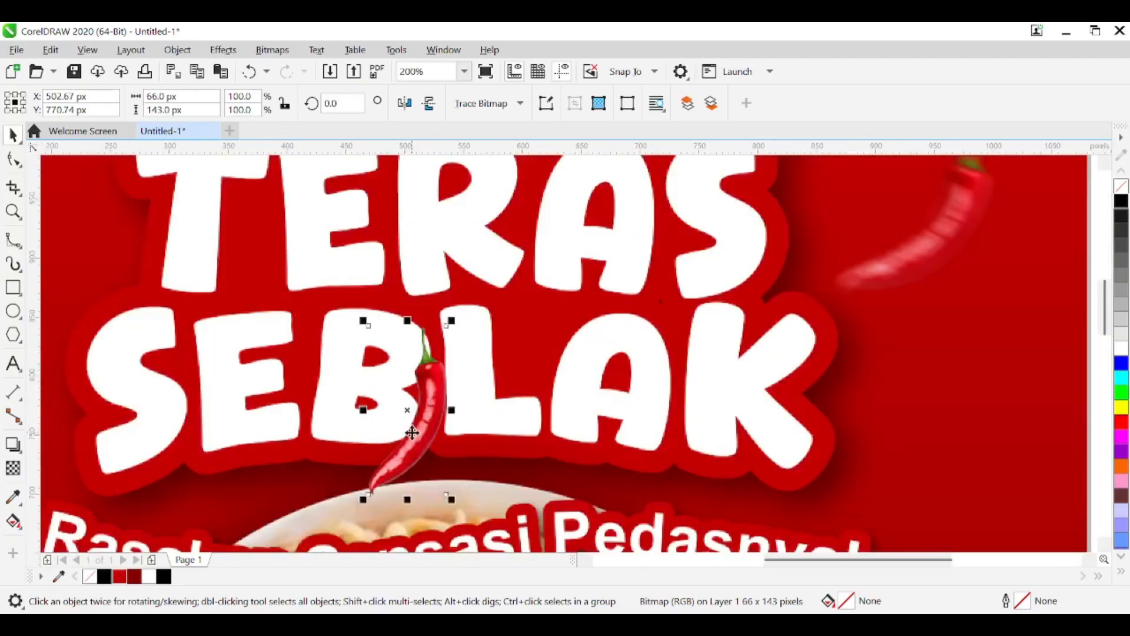
{"action": "left_click_drag", "start_coordinate": [415, 438], "coordinate": [386, 457]}
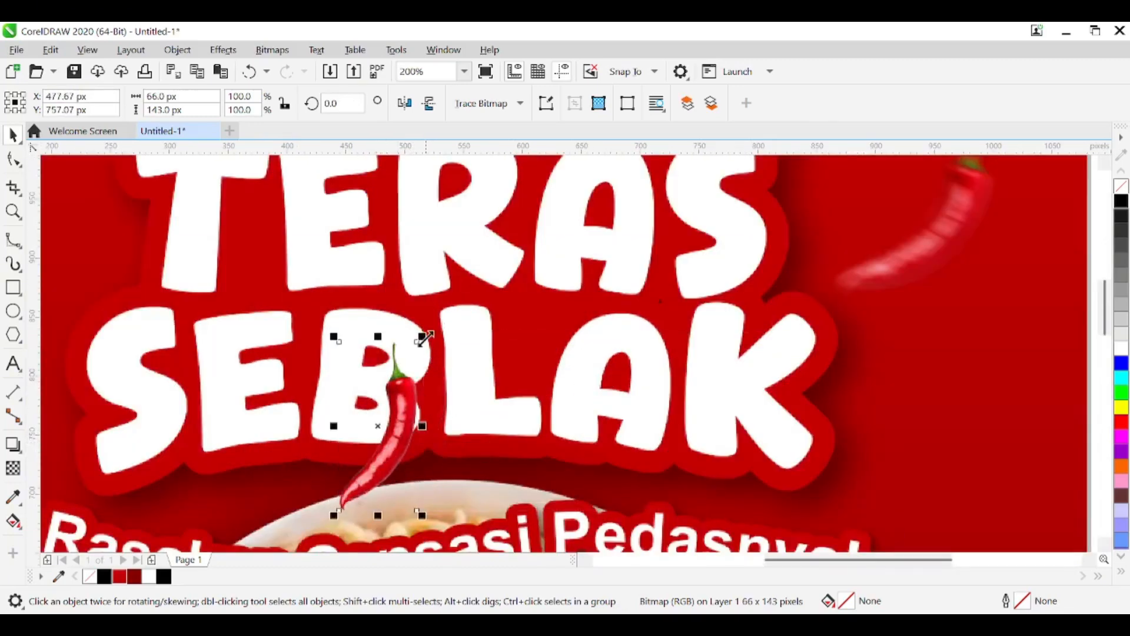
{"action": "left_click_drag", "start_coordinate": [424, 338], "coordinate": [399, 381]}
{"action": "left_click_drag", "start_coordinate": [354, 471], "coordinate": [473, 415]}
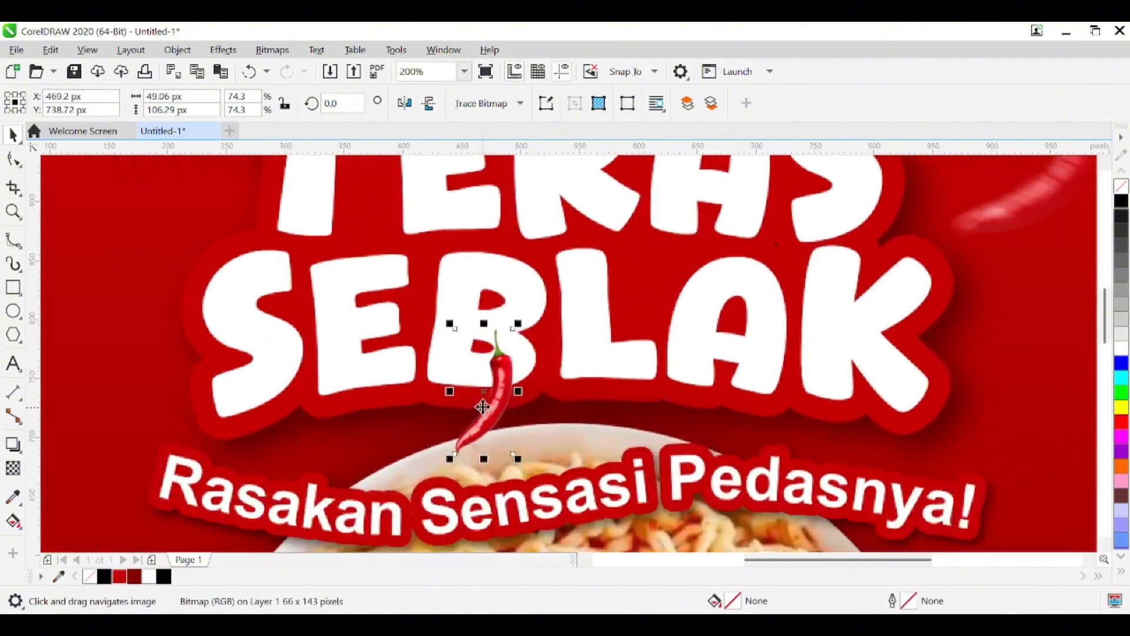
Apply a Motion Blur with distance 15 and direction 0 to the small chili over the letter B, and clear the selection.
{"action": "left_click", "coordinate": [224, 49]}
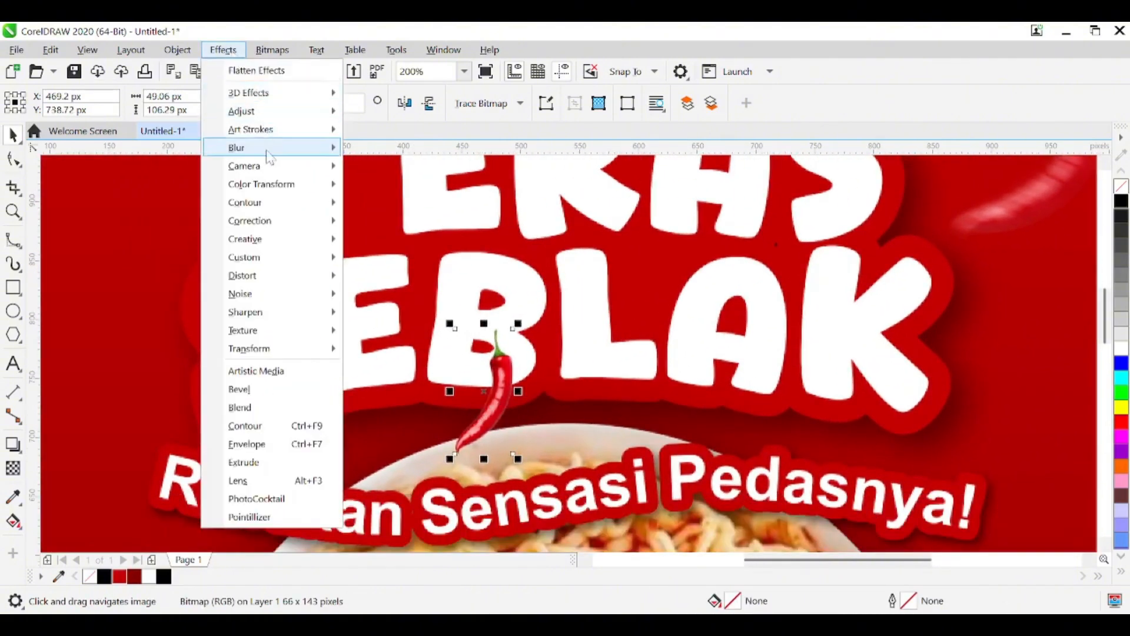
{"action": "mouse_move", "coordinate": [271, 147]}
{"action": "left_click", "coordinate": [396, 241]}
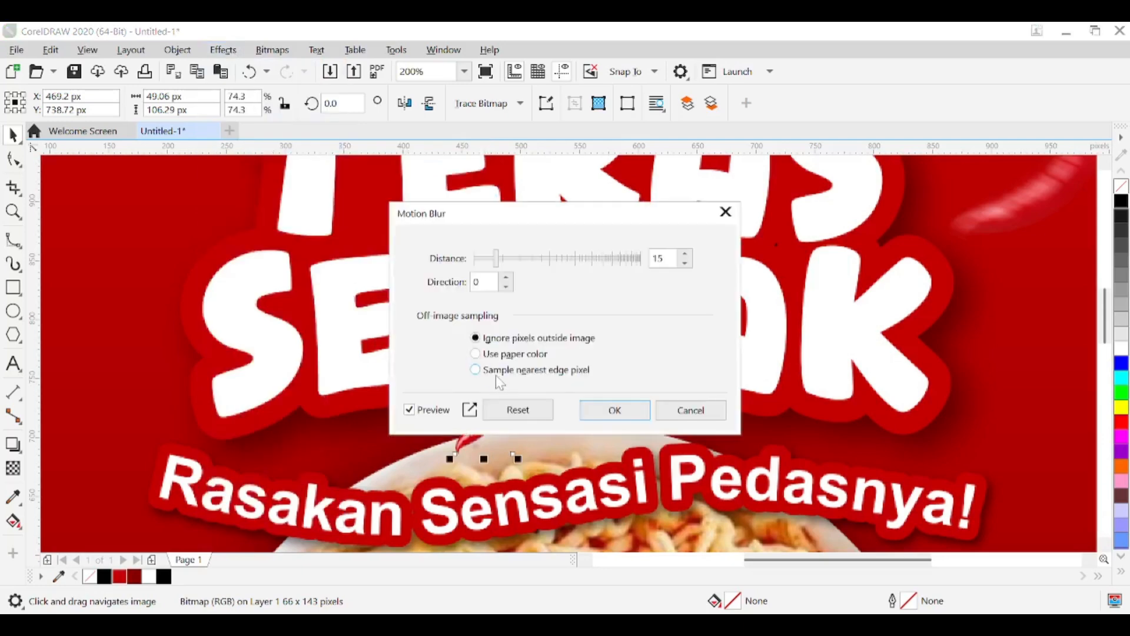
{"action": "left_click_drag", "start_coordinate": [583, 227], "coordinate": [295, 237]}
{"action": "left_click", "coordinate": [331, 420]}
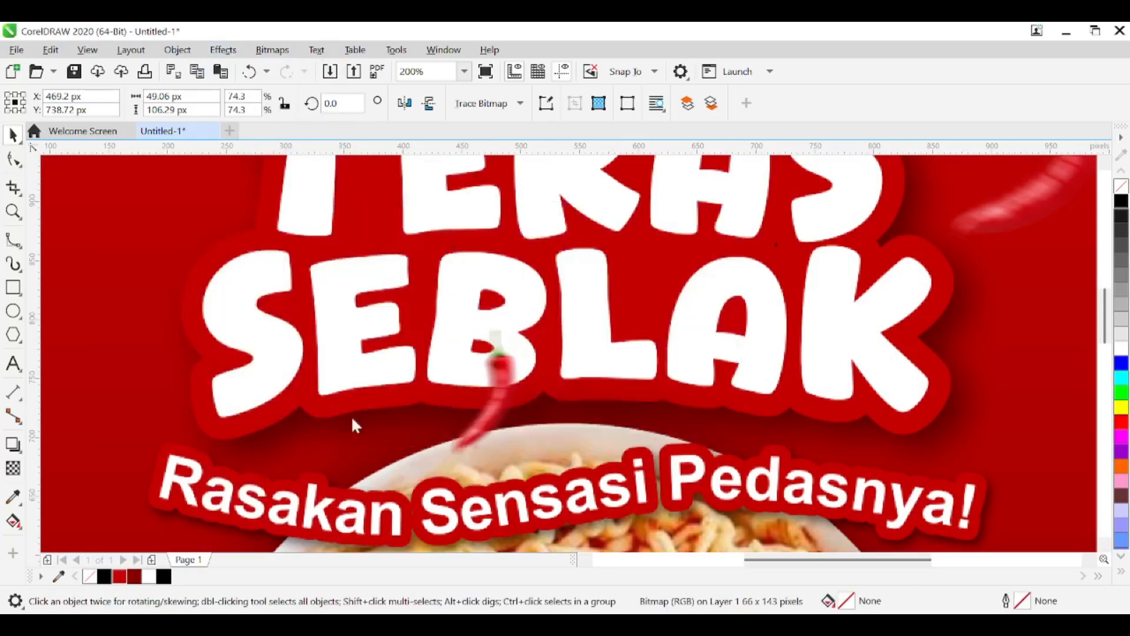
{"action": "scroll", "coordinate": [524, 356], "scroll_direction": "down", "scroll_amount": 2}
{"action": "left_click_drag", "start_coordinate": [772, 415], "coordinate": [740, 339]}
{"action": "left_click", "coordinate": [739, 238]}
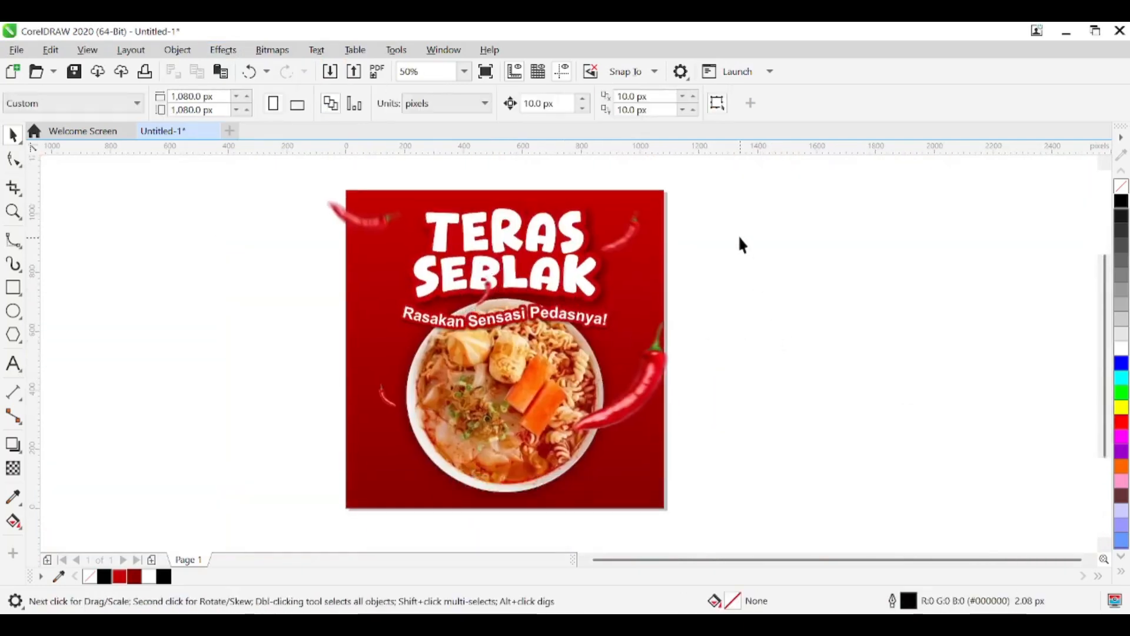
Try to PowerClip the upper-left chili and the large right chili together into the red background, and undo it.
{"action": "left_click", "coordinate": [653, 398]}
{"action": "left_click", "coordinate": [344, 214], "text": "shift"}
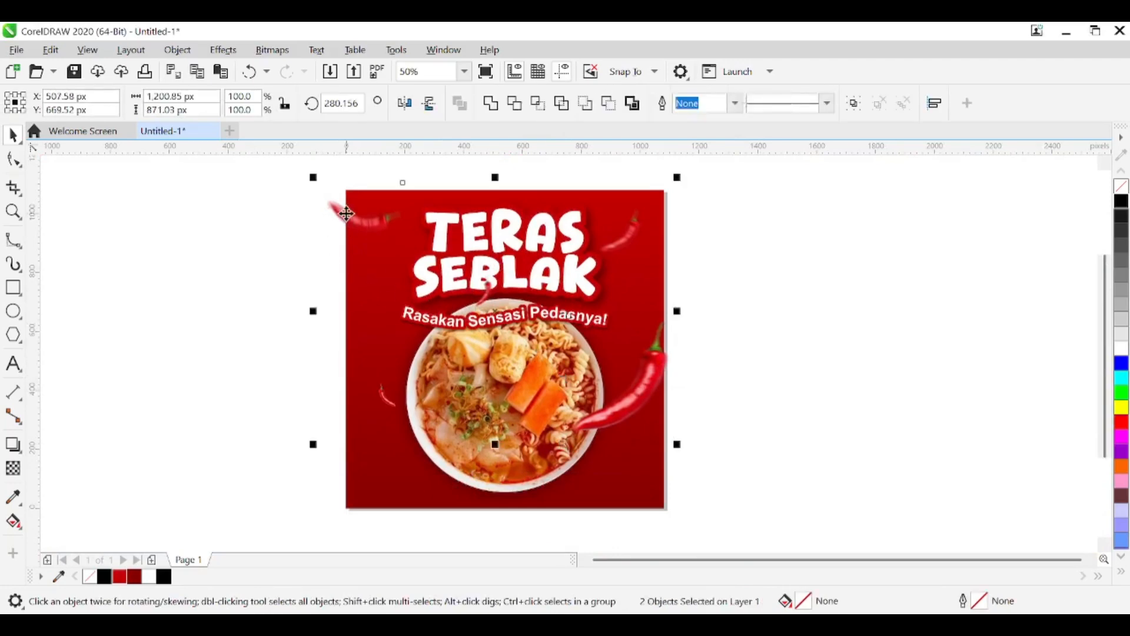
{"action": "right_click", "coordinate": [351, 216]}
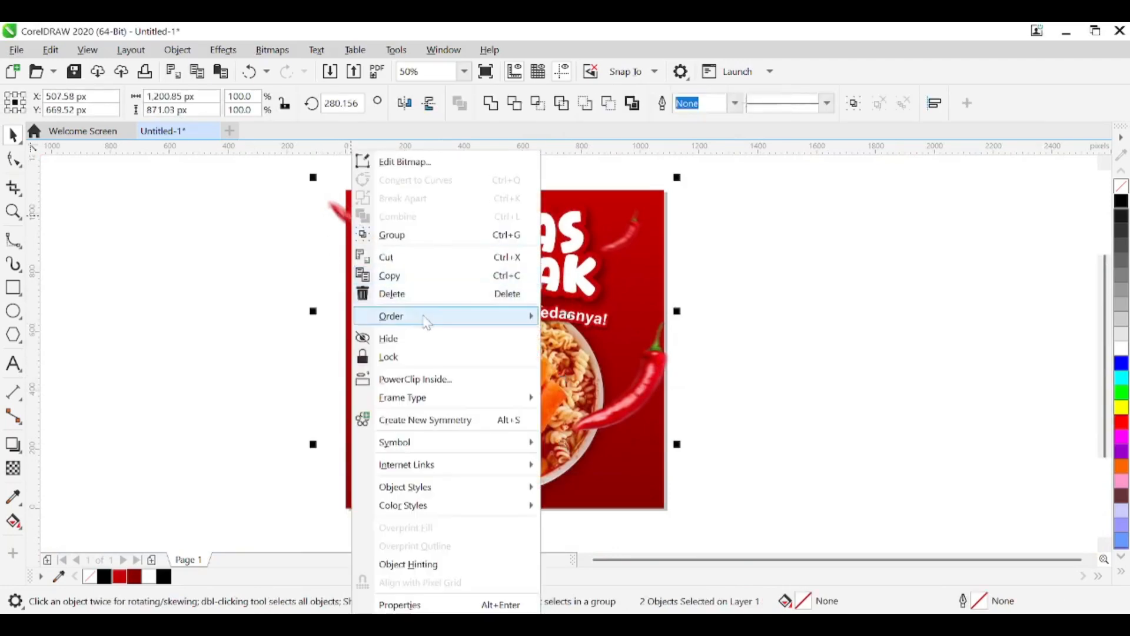
{"action": "left_click", "coordinate": [425, 378]}
{"action": "left_click", "coordinate": [614, 498]}
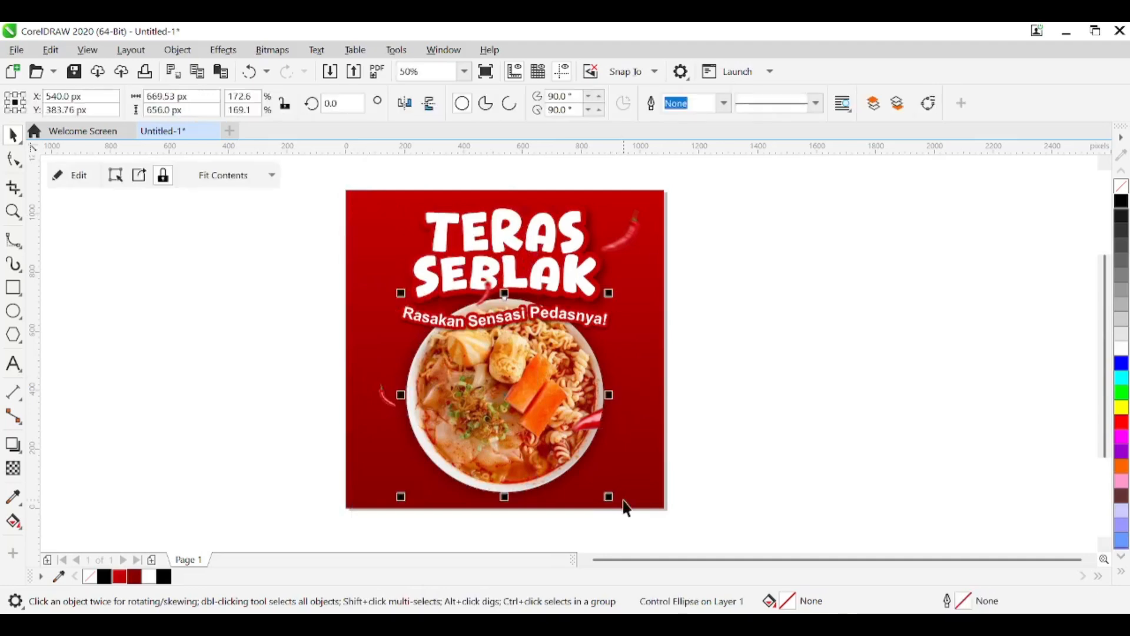
{"action": "key", "text": "ctrl+z"}
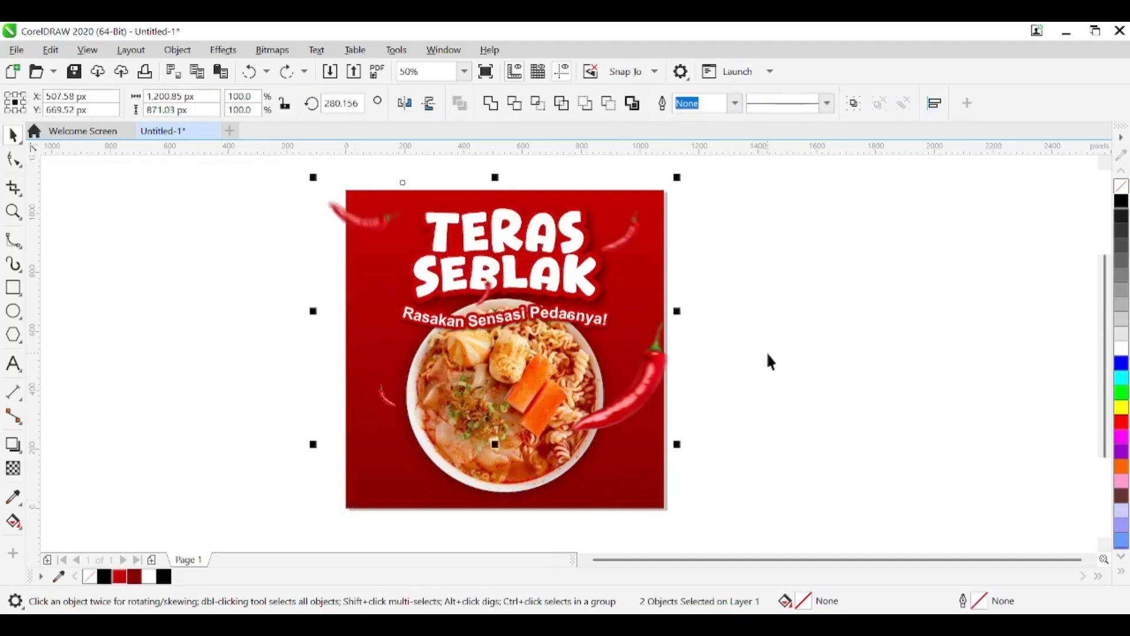
{"action": "left_click", "coordinate": [710, 300]}
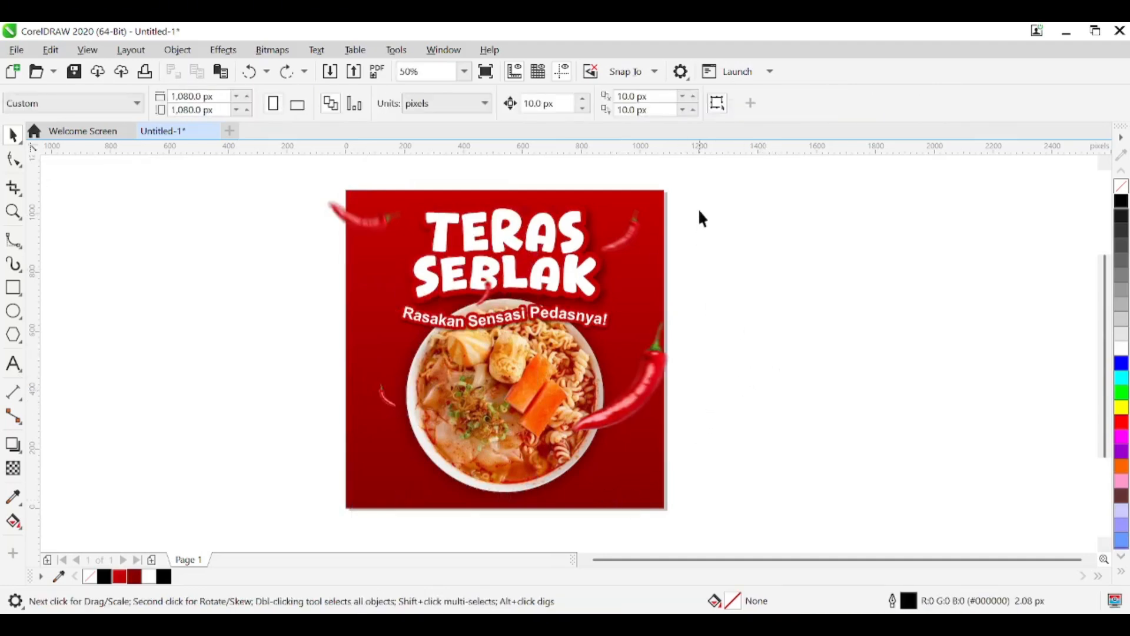
PowerClip the upper-left chili inside the poster's red background rectangle.
{"action": "left_click", "coordinate": [345, 219]}
{"action": "right_click", "coordinate": [346, 219]}
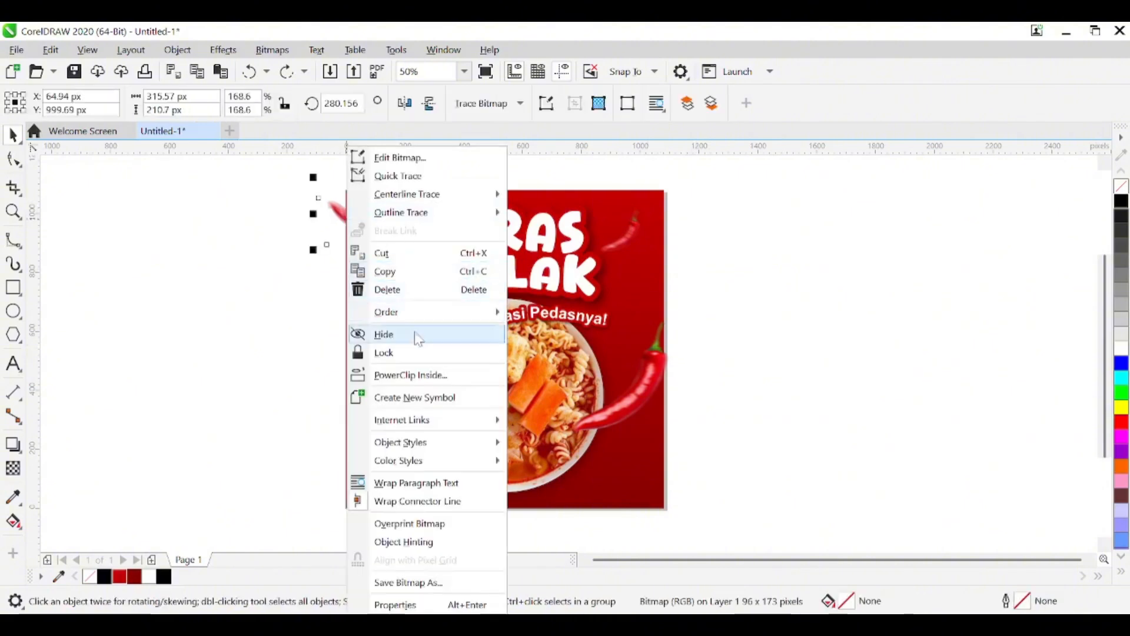
{"action": "left_click", "coordinate": [410, 375]}
{"action": "left_click", "coordinate": [353, 283]}
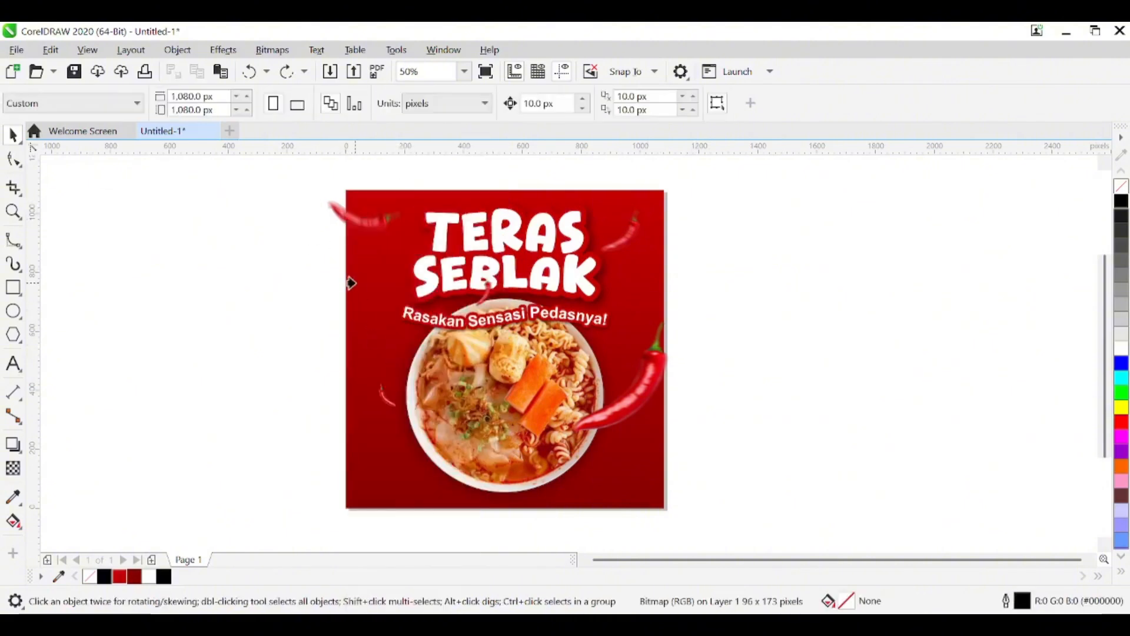
PowerClip the large chili beside the bowl inside the poster's red background rectangle, and clear the selection.
{"action": "left_click", "coordinate": [636, 405]}
{"action": "right_click", "coordinate": [637, 405]}
{"action": "left_click", "coordinate": [695, 373]}
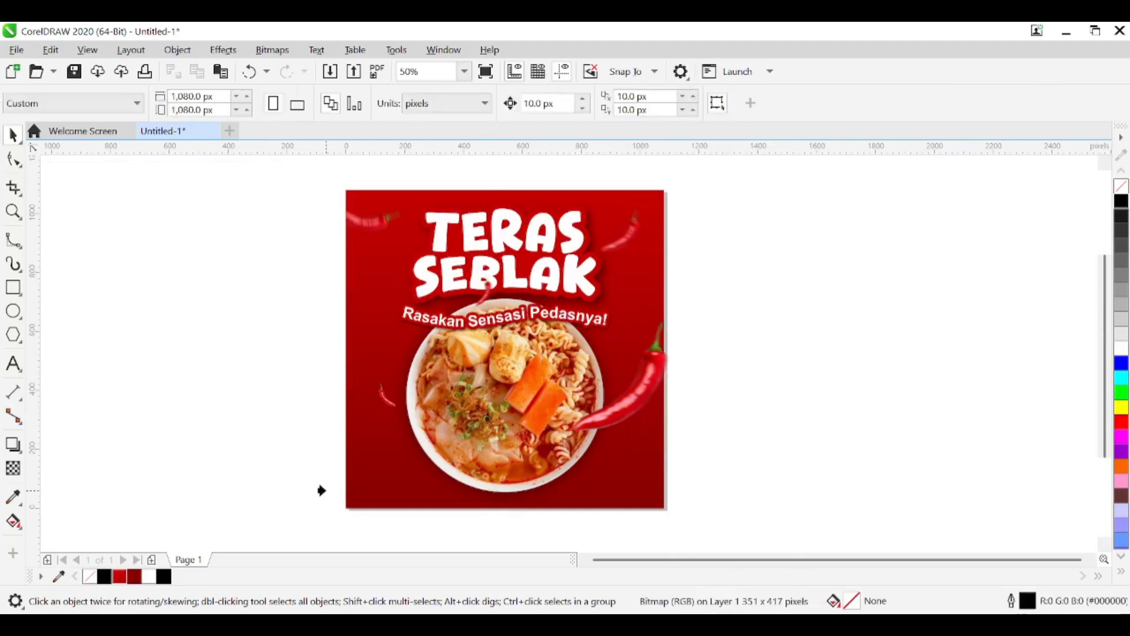
{"action": "left_click", "coordinate": [361, 480]}
{"action": "left_click", "coordinate": [812, 331]}
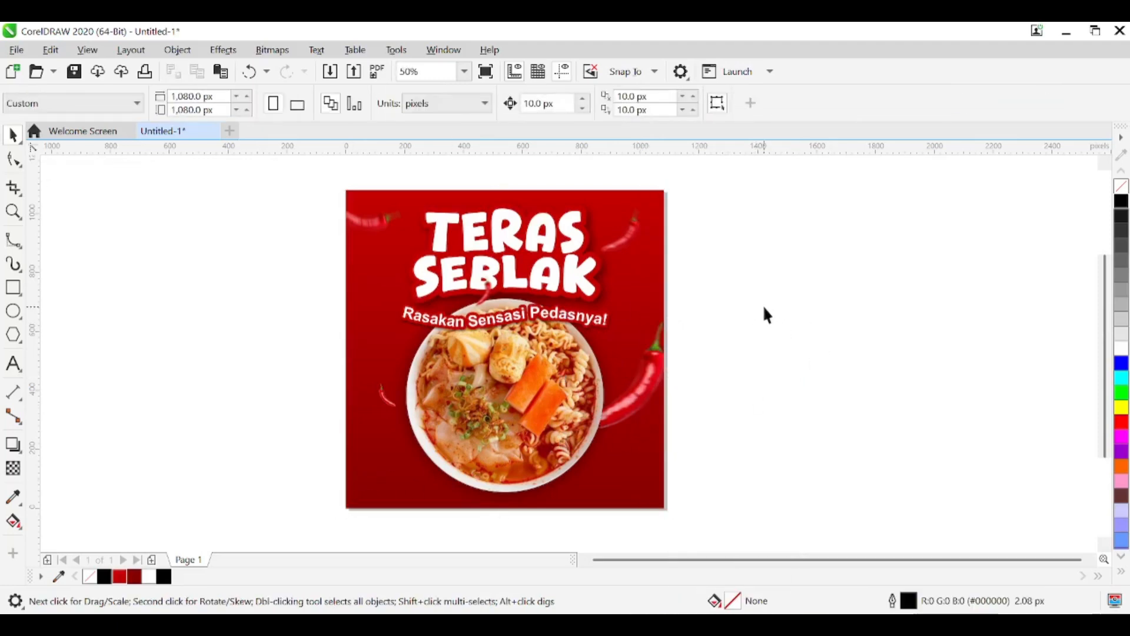
Undo the PowerClips of the large chili and the upper-left chili, and clear the selection.
{"action": "left_click", "coordinate": [637, 402]}
{"action": "left_click", "coordinate": [520, 403]}
{"action": "right_click", "coordinate": [522, 404]}
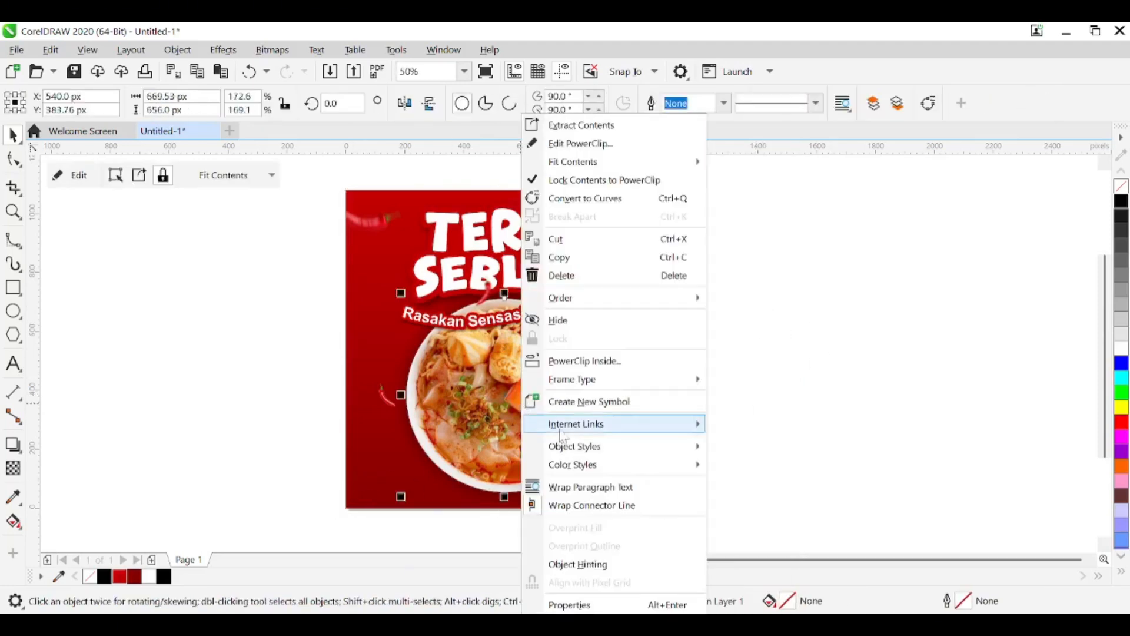
{"action": "left_click", "coordinate": [404, 367]}
{"action": "key", "text": "ctrl+z"}
{"action": "key", "text": "ctrl+z"}
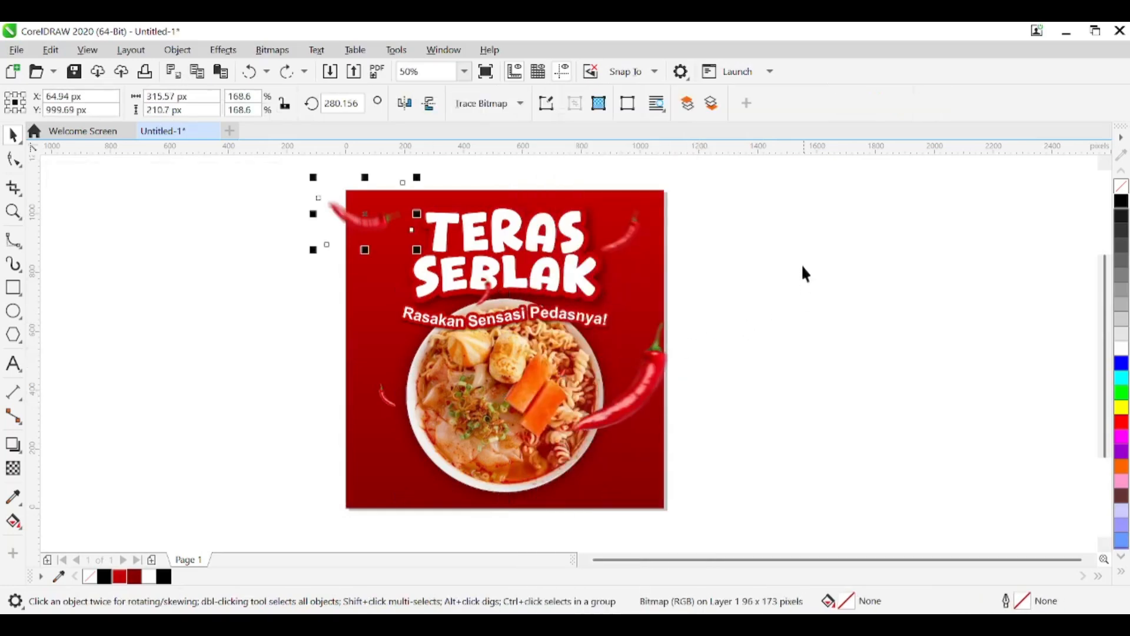
{"action": "left_click", "coordinate": [791, 200]}
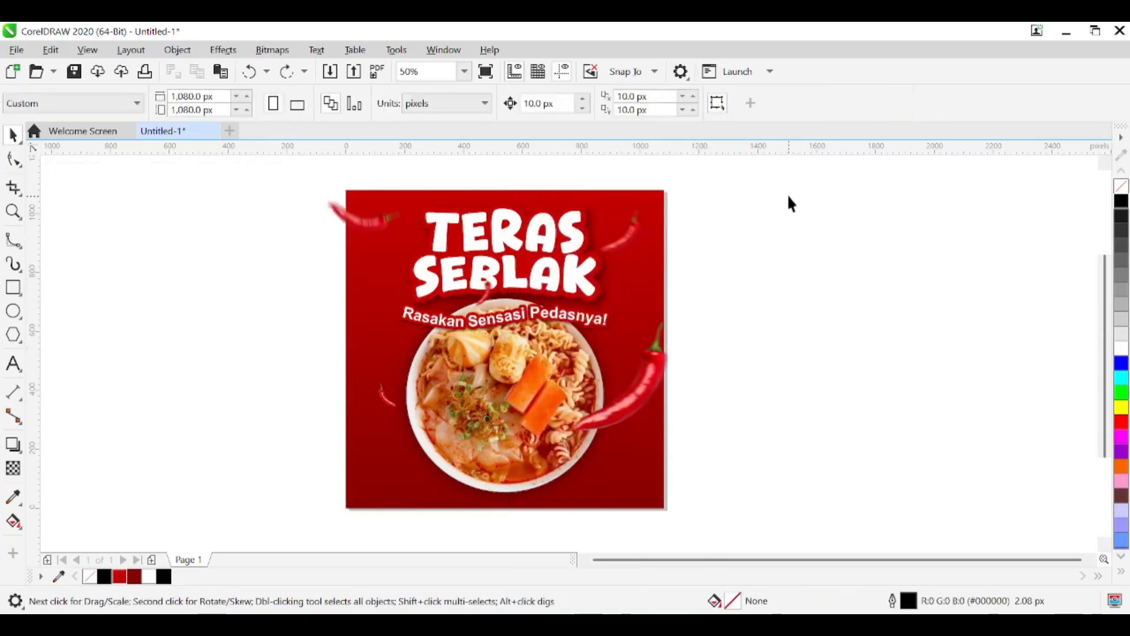
PowerClip the chilies, title, tagline and noodle bowl together inside the poster's red background rectangle, and clear the selection.
{"action": "left_click", "coordinate": [373, 225]}
{"action": "left_click_drag", "start_coordinate": [722, 170], "coordinate": [358, 541]}
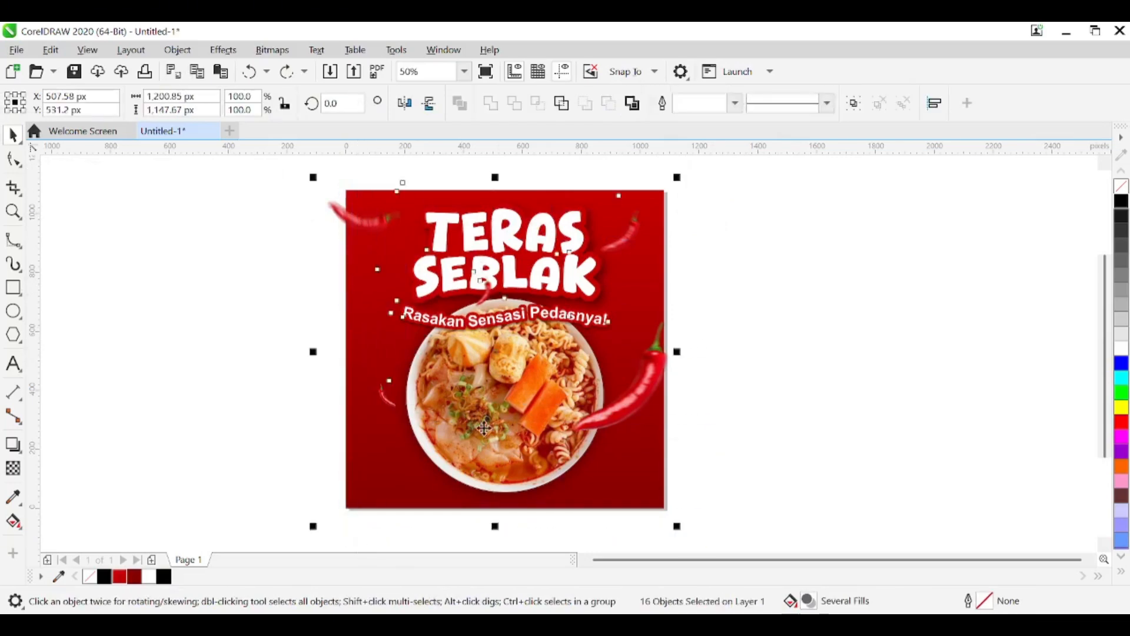
{"action": "right_click", "coordinate": [516, 354]}
{"action": "left_click", "coordinate": [580, 384]}
{"action": "left_click", "coordinate": [370, 479]}
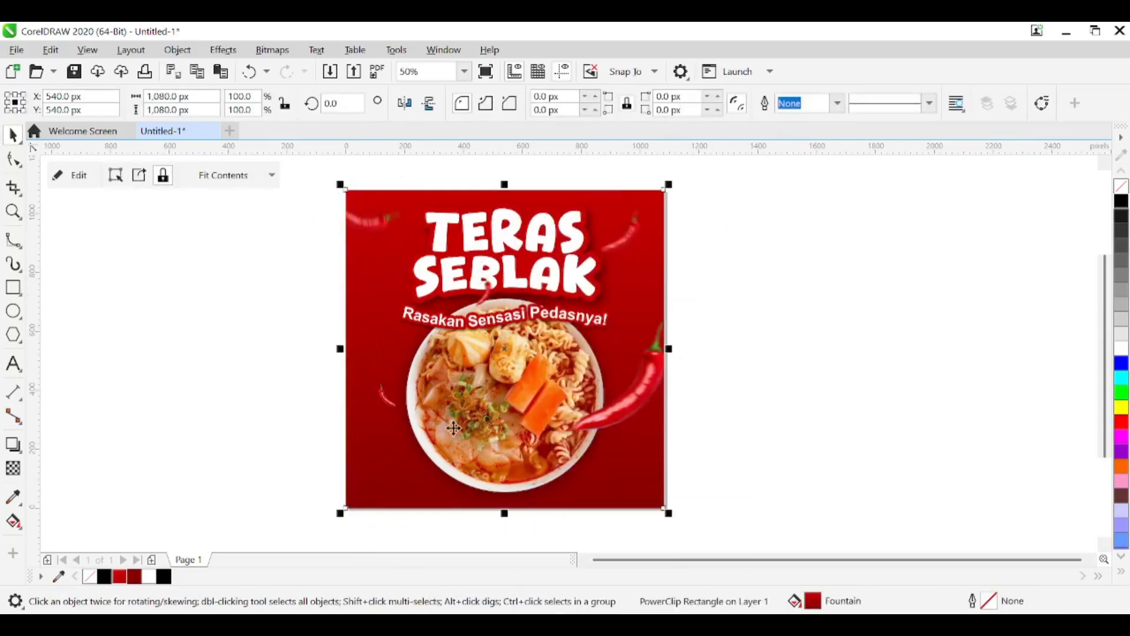
{"action": "left_click", "coordinate": [789, 330]}
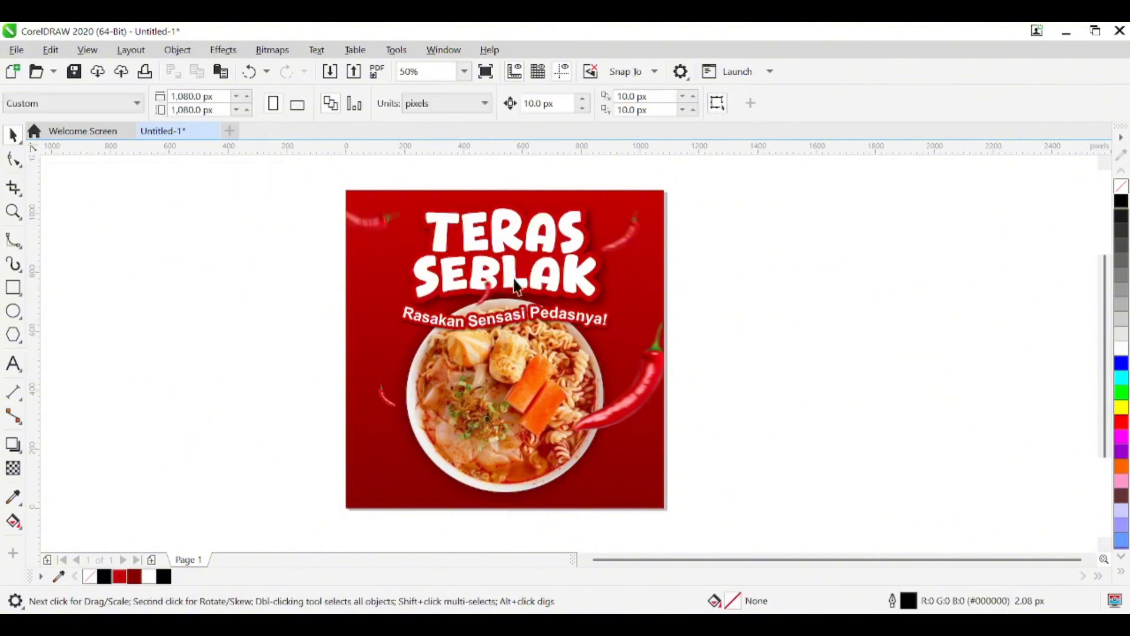